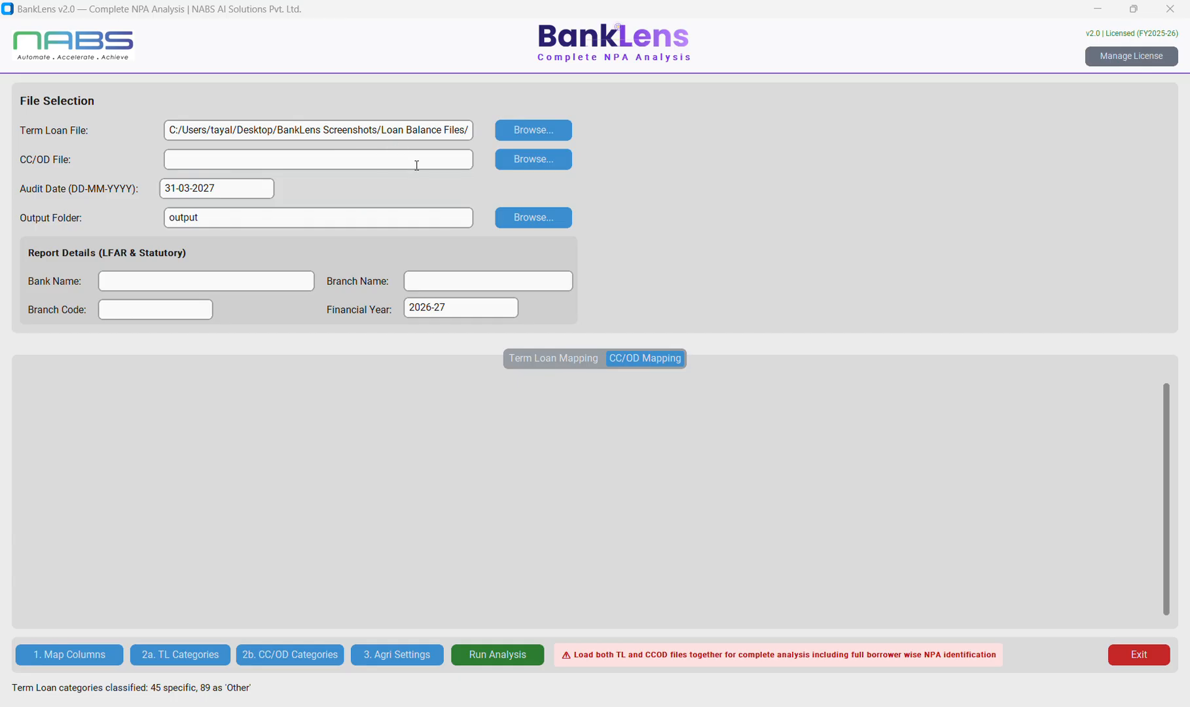
Review the term loan column mapping, including the required fields and facility_type.
click(547, 368)
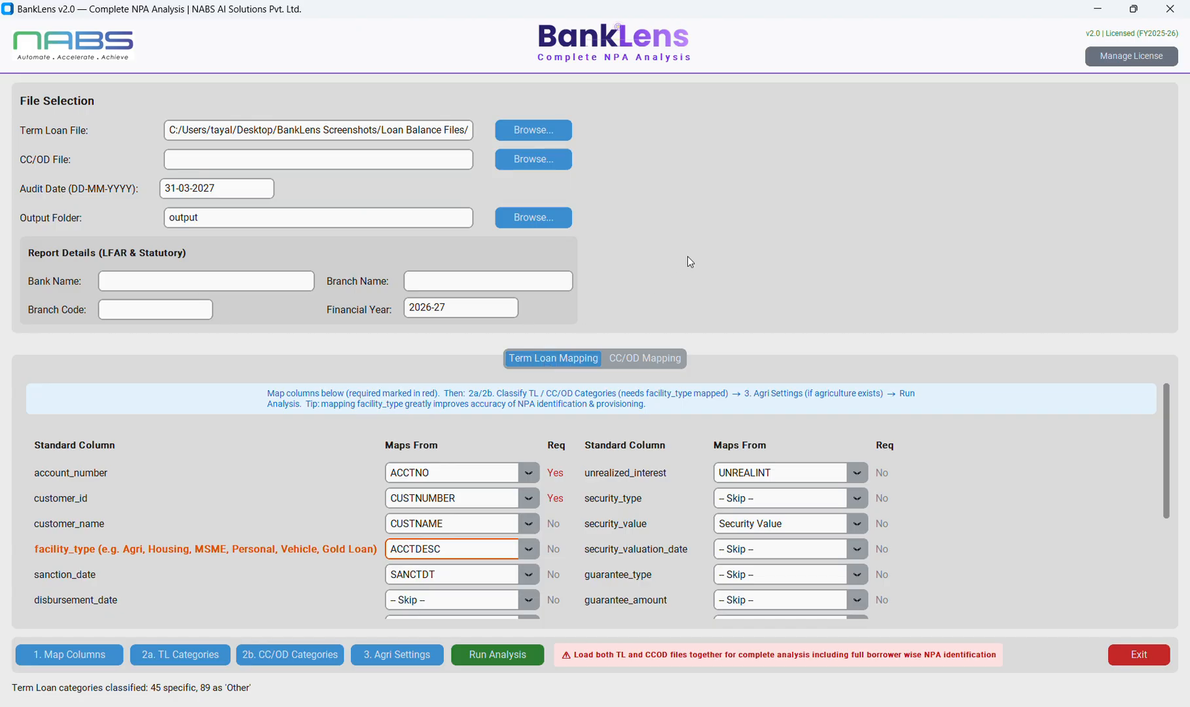
scroll(502, 542, down, 1)
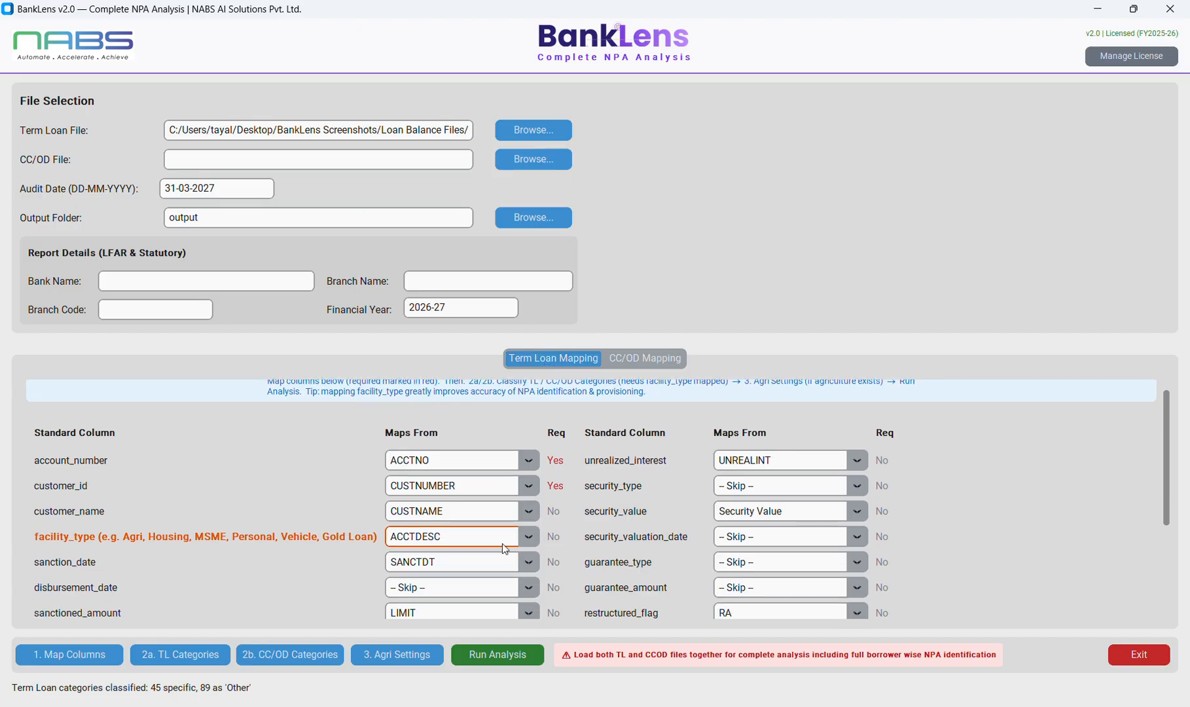
scroll(314, 448, down, 1)
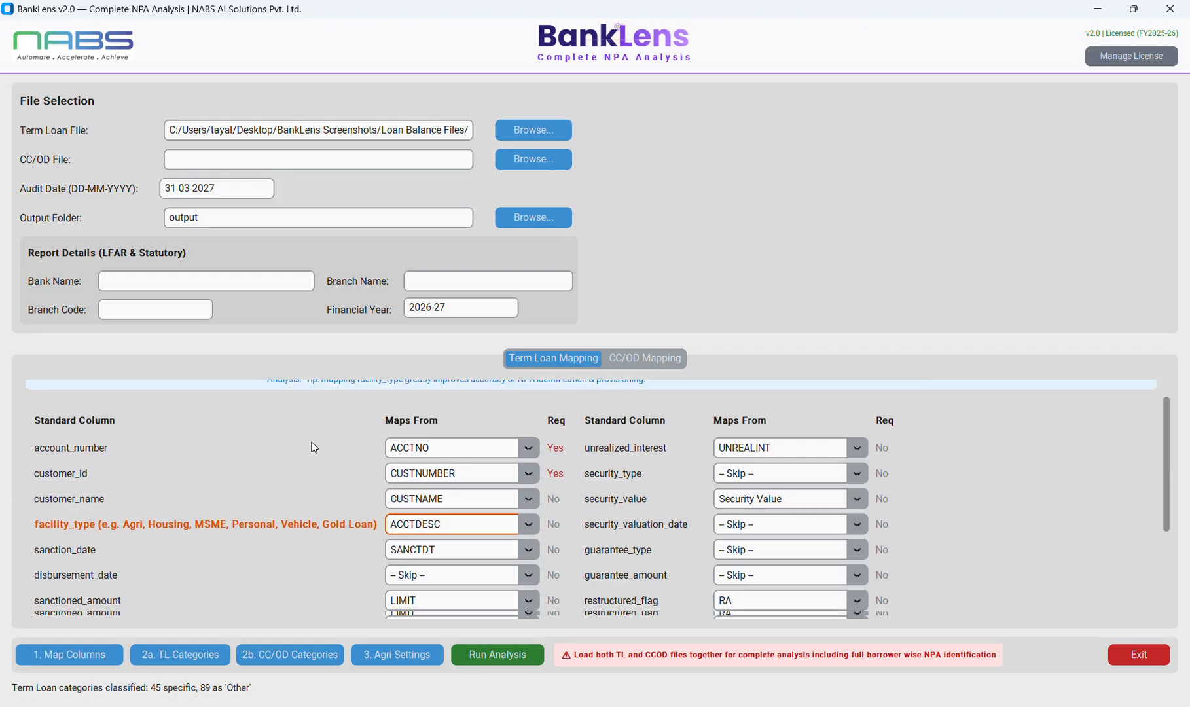
scroll(314, 447, up, 1)
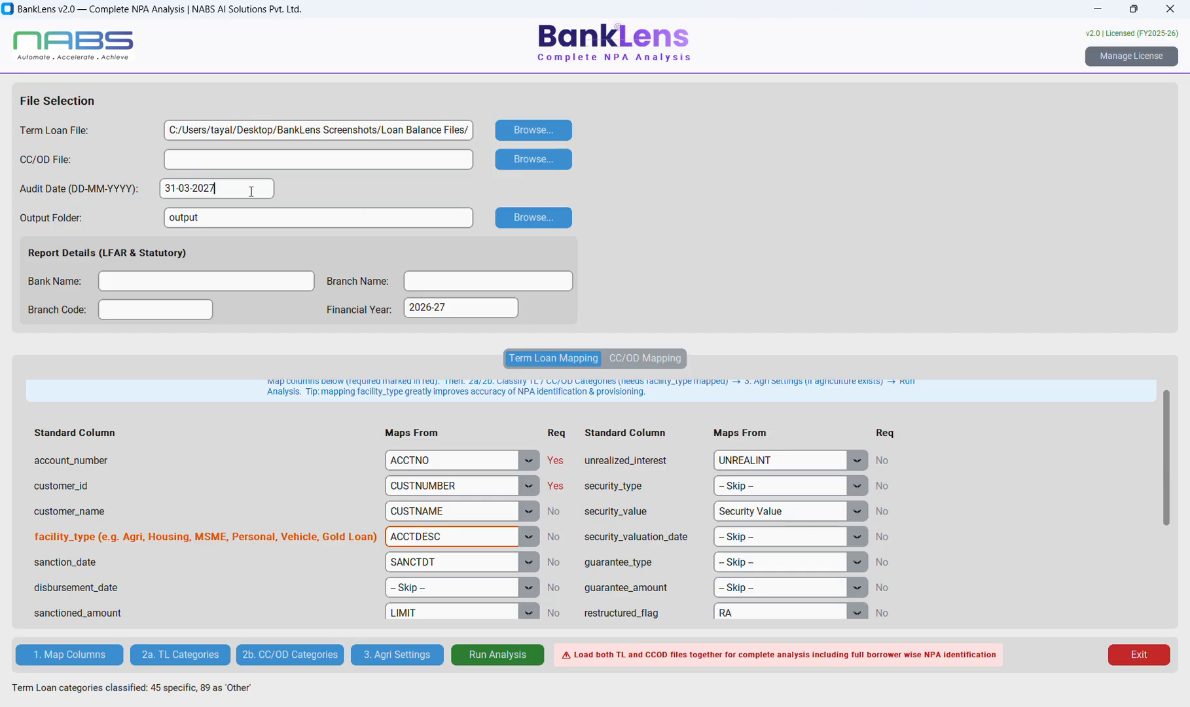
Set the audit date to 31-03-2025 and the financial year to 2024-25.
key(BackSpace)
text(5)
click(467, 308)
key(BackSpace)
key(BackSpace)
key(BackSpace)
key(BackSpace)
text(4-25)
Fill in the report details with bank name ABC, branch code 12345 and branch name New Delhi.
text(ABC)
click(169, 313)
text(12345)
click(450, 279)
text(New Delhi)
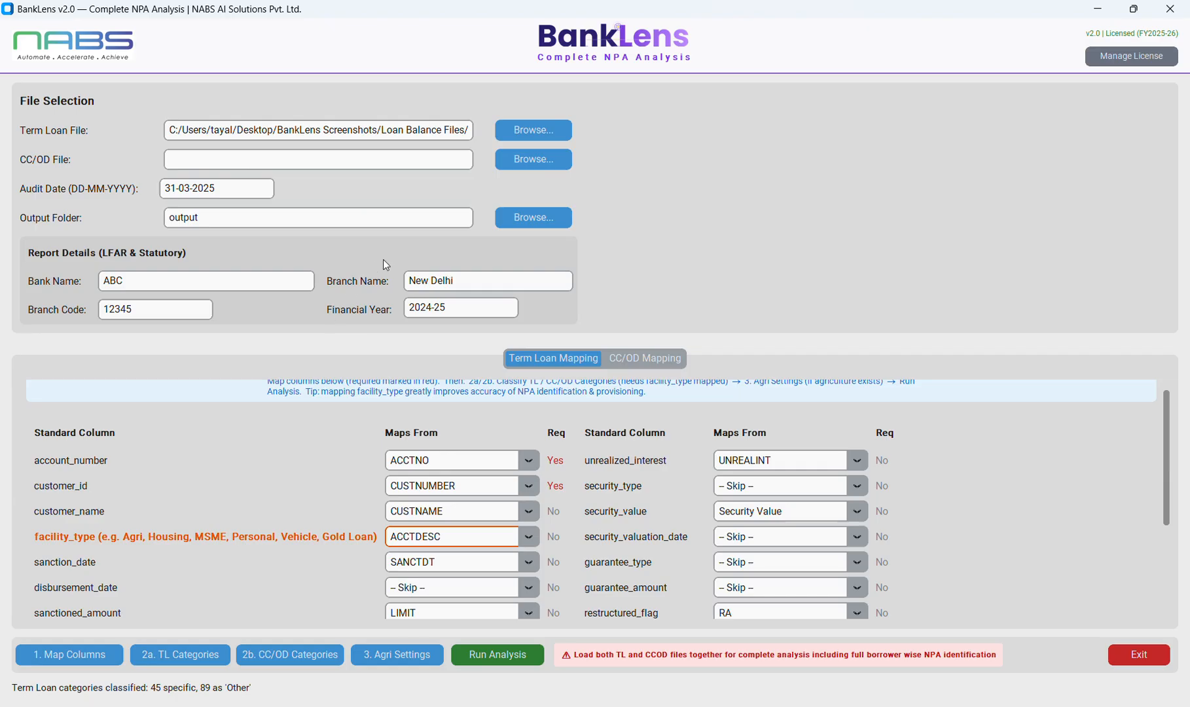
Set the output folder to the Output folder on the Desktop.
click(533, 217)
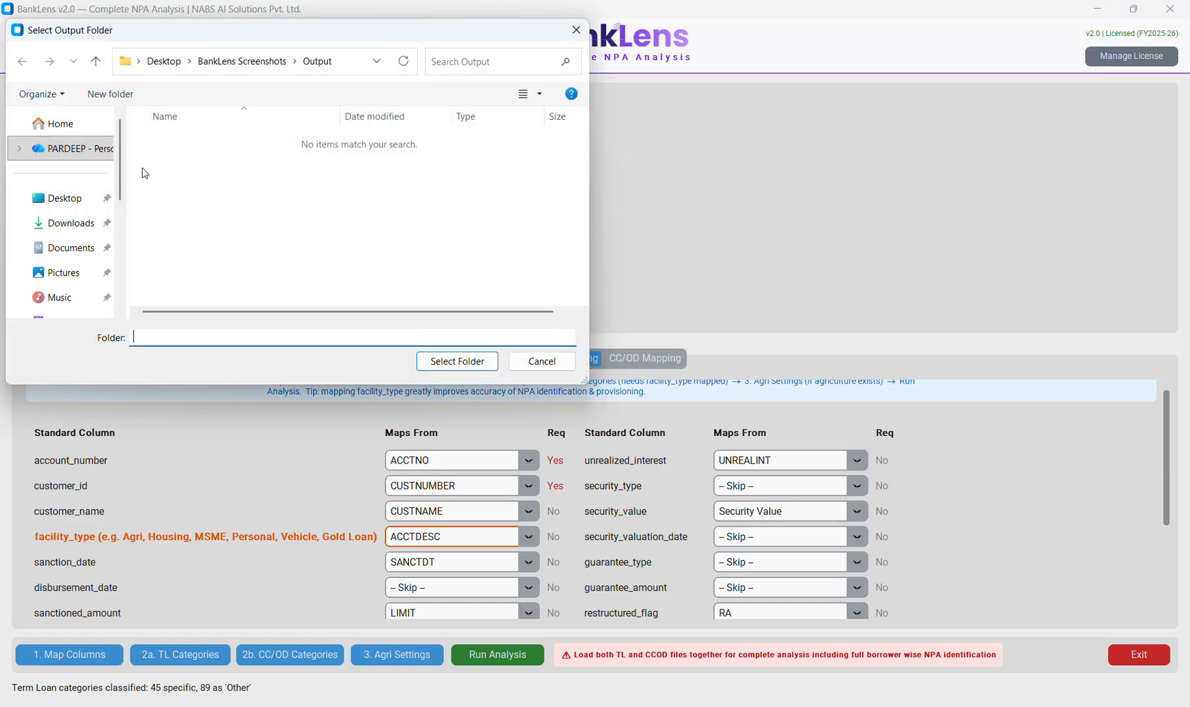
click(64, 198)
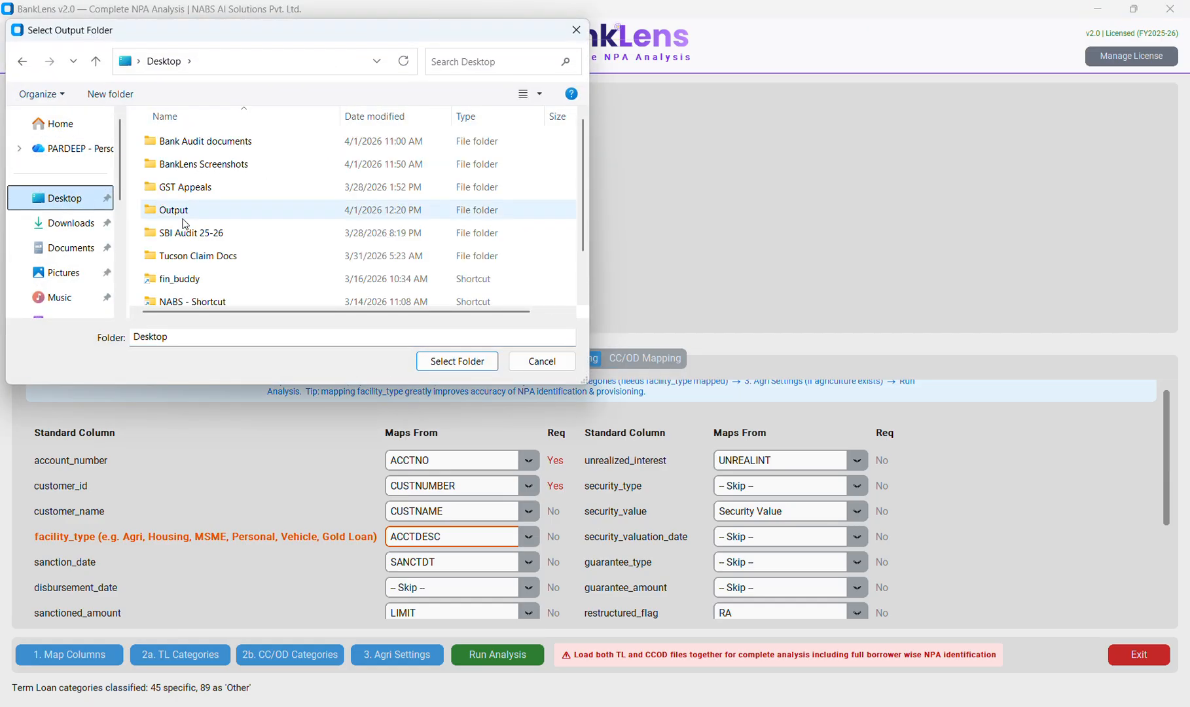
click(198, 212)
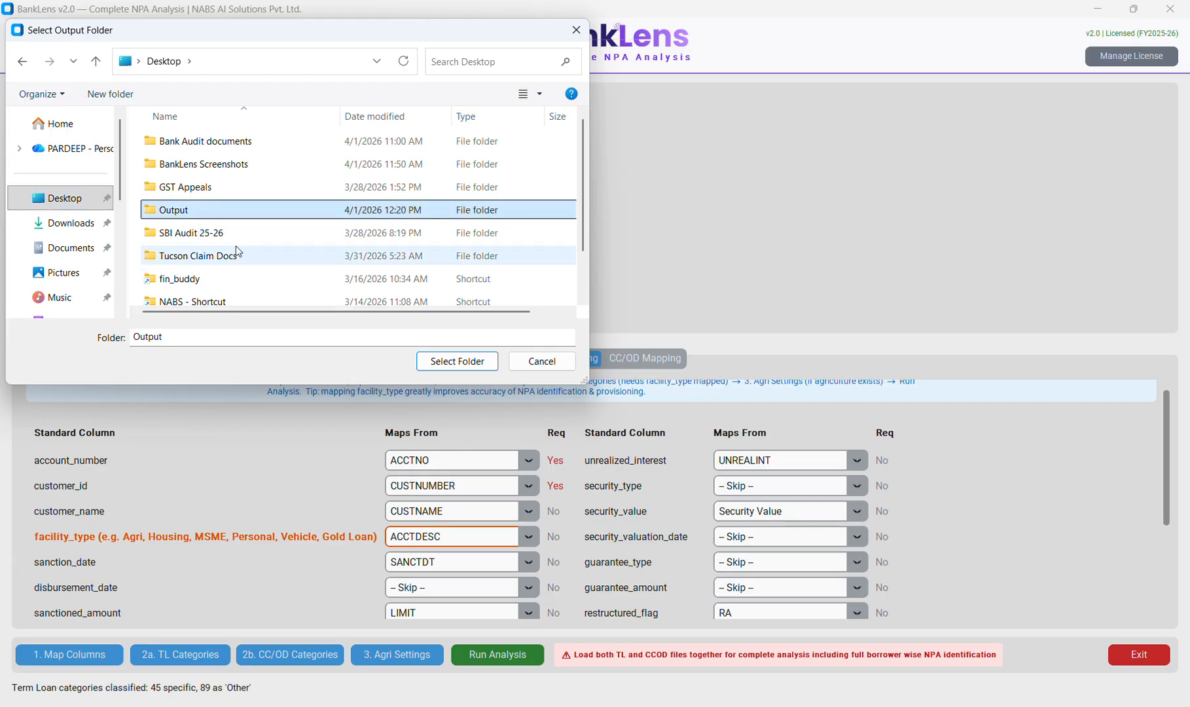
click(450, 364)
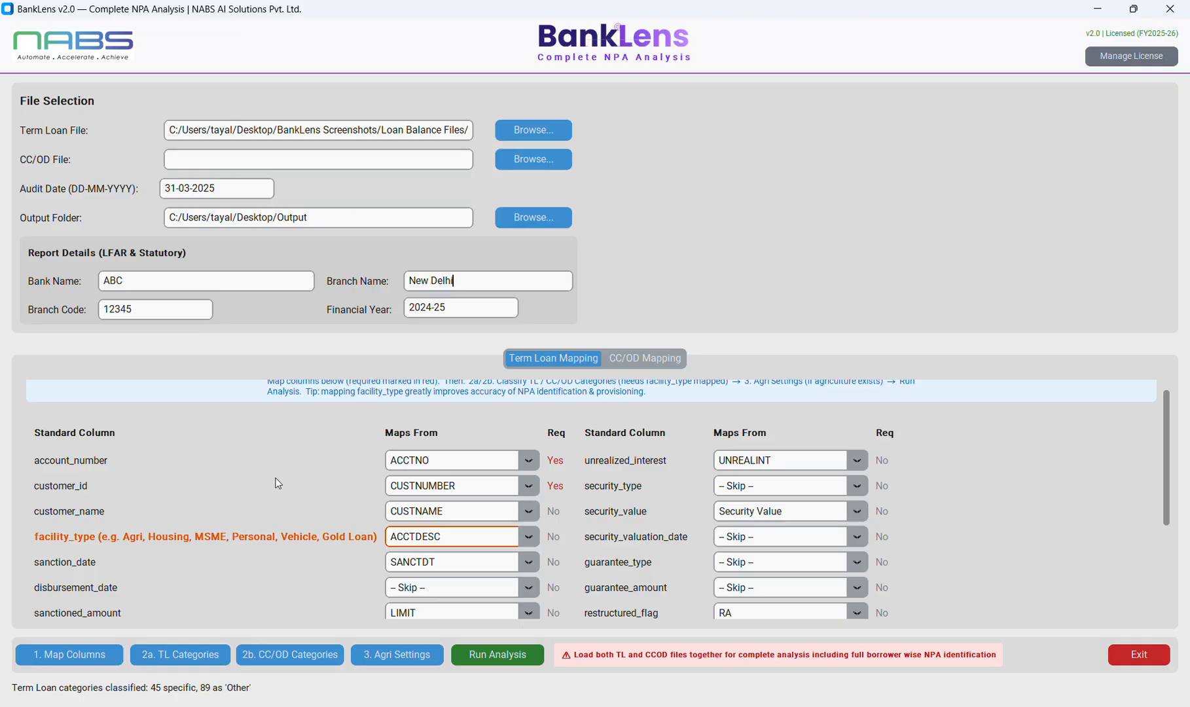
Check the term loan mapping and the source columns available for account_number.
scroll(278, 484, down, 1)
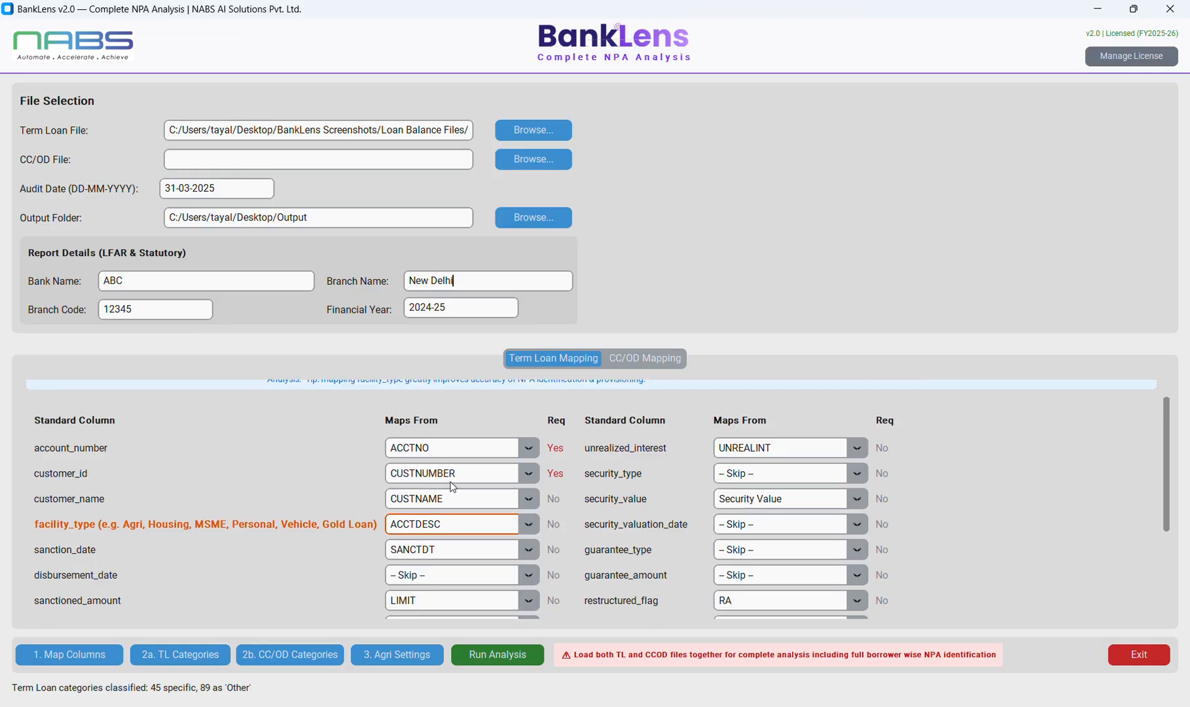
click(530, 446)
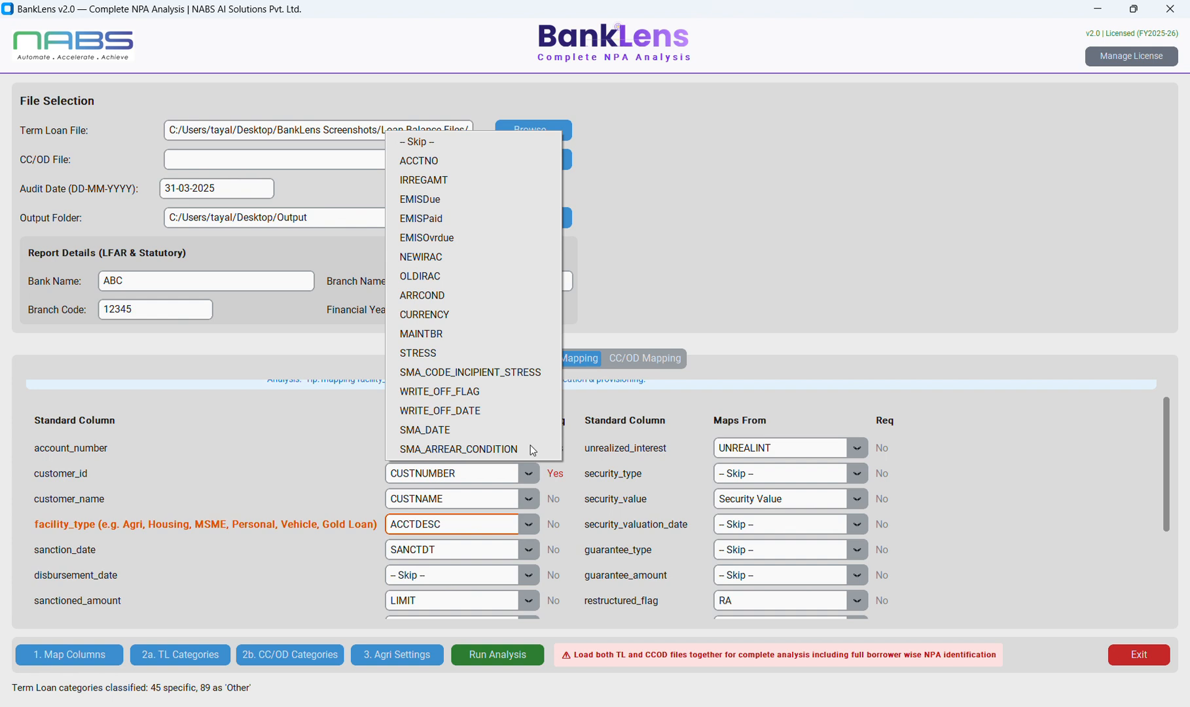
click(335, 452)
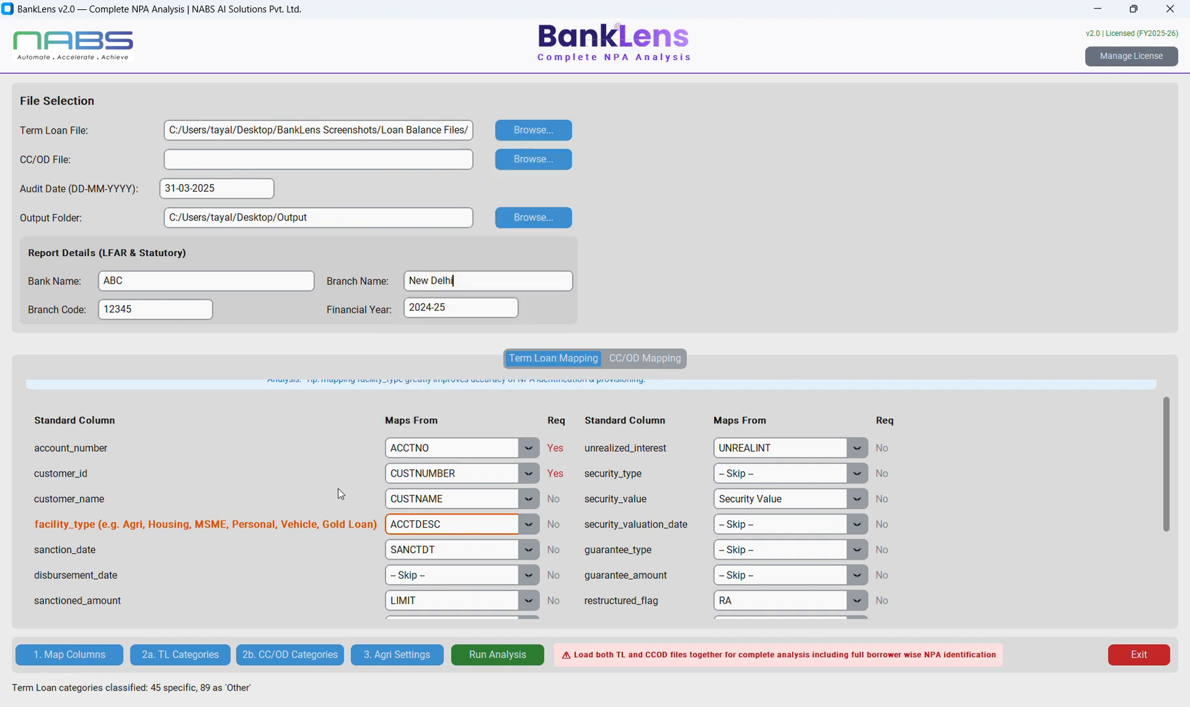
scroll(338, 488, up, 1)
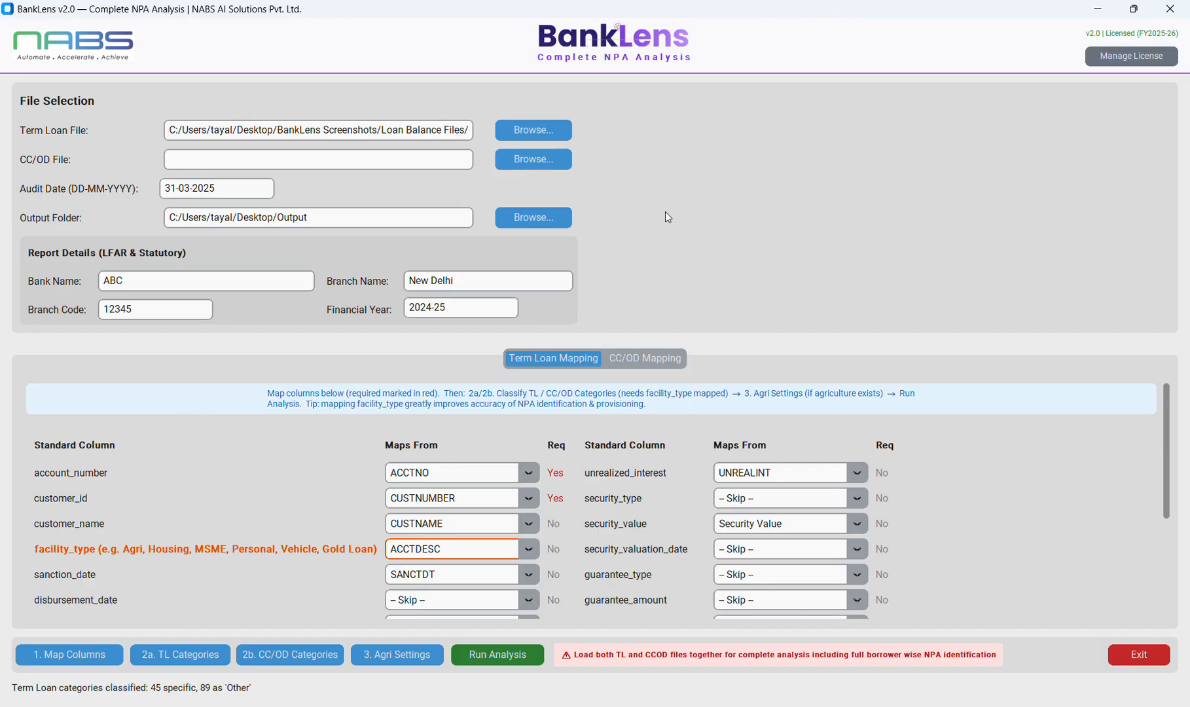
Load all CC/OD files from Loan Balance Files' Monthly CCOD Balance Files folder in BankLens Screenshots, using the Multiple Files mode.
click(533, 159)
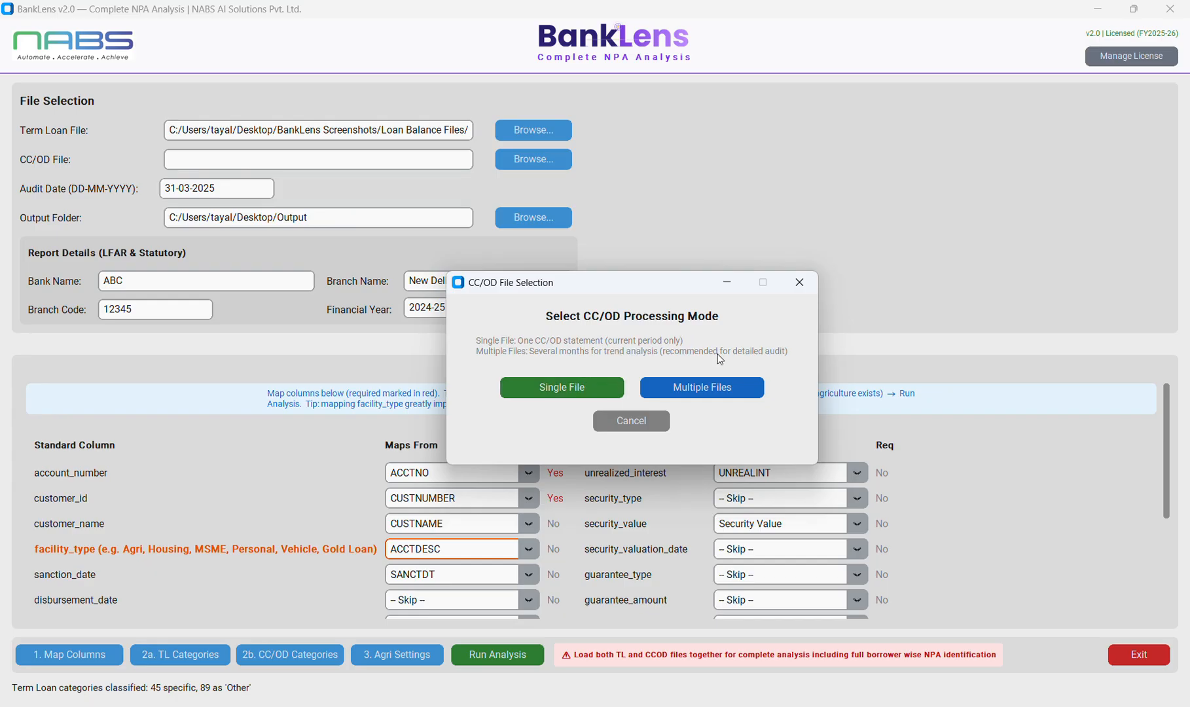
click(709, 387)
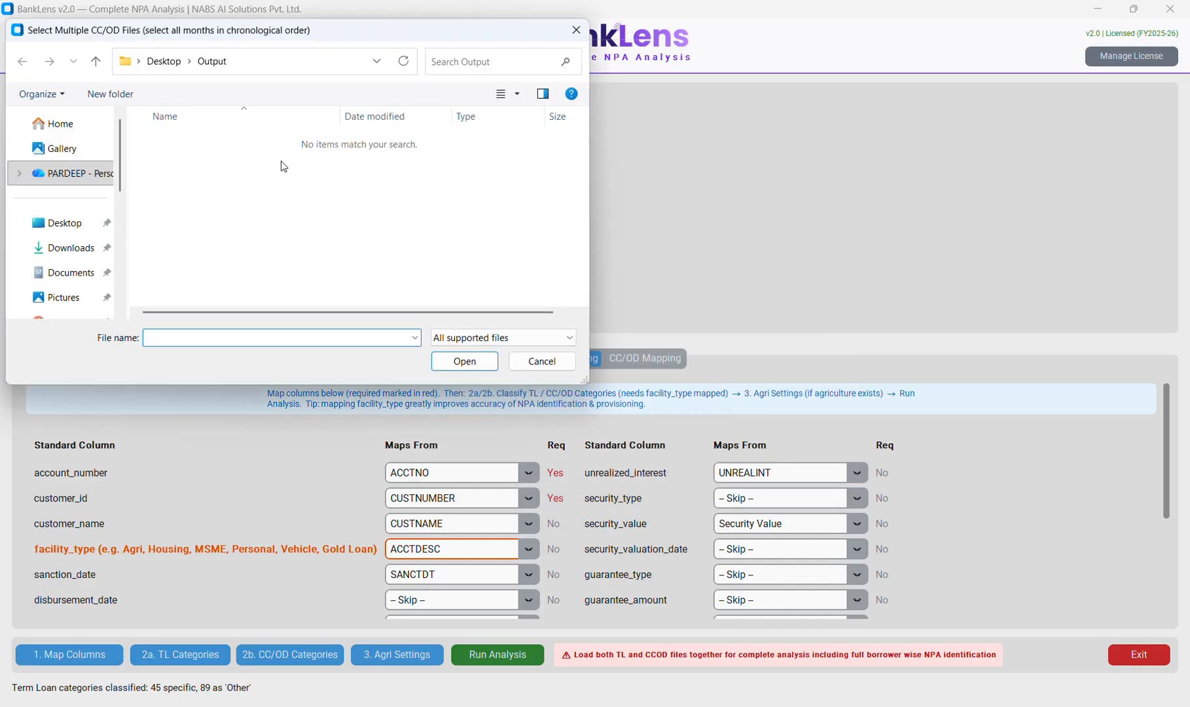
click(63, 223)
double_click(230, 169)
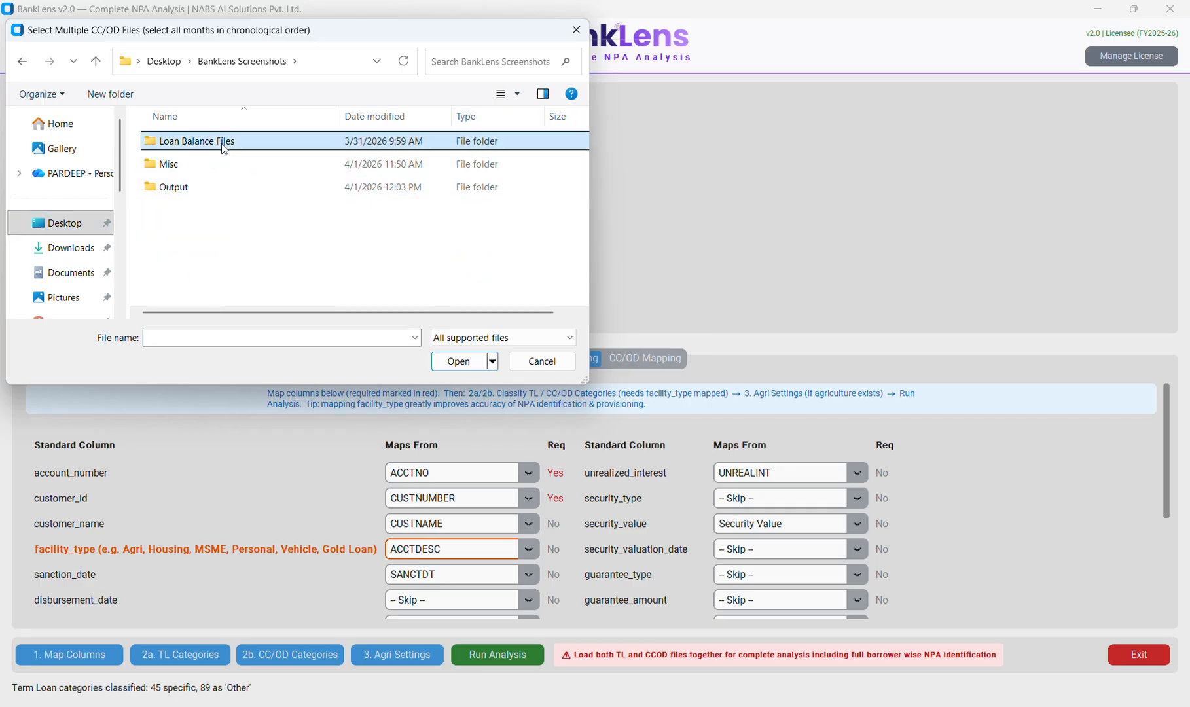
double_click(223, 149)
double_click(224, 148)
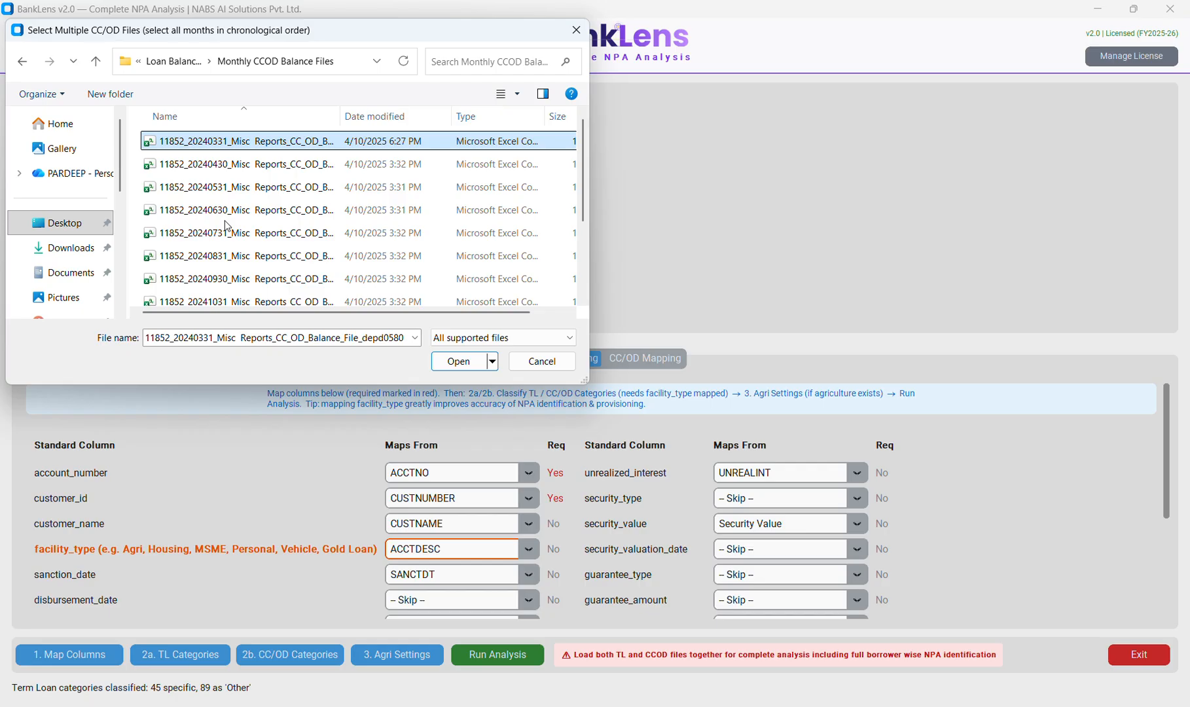
key(ctrl+a)
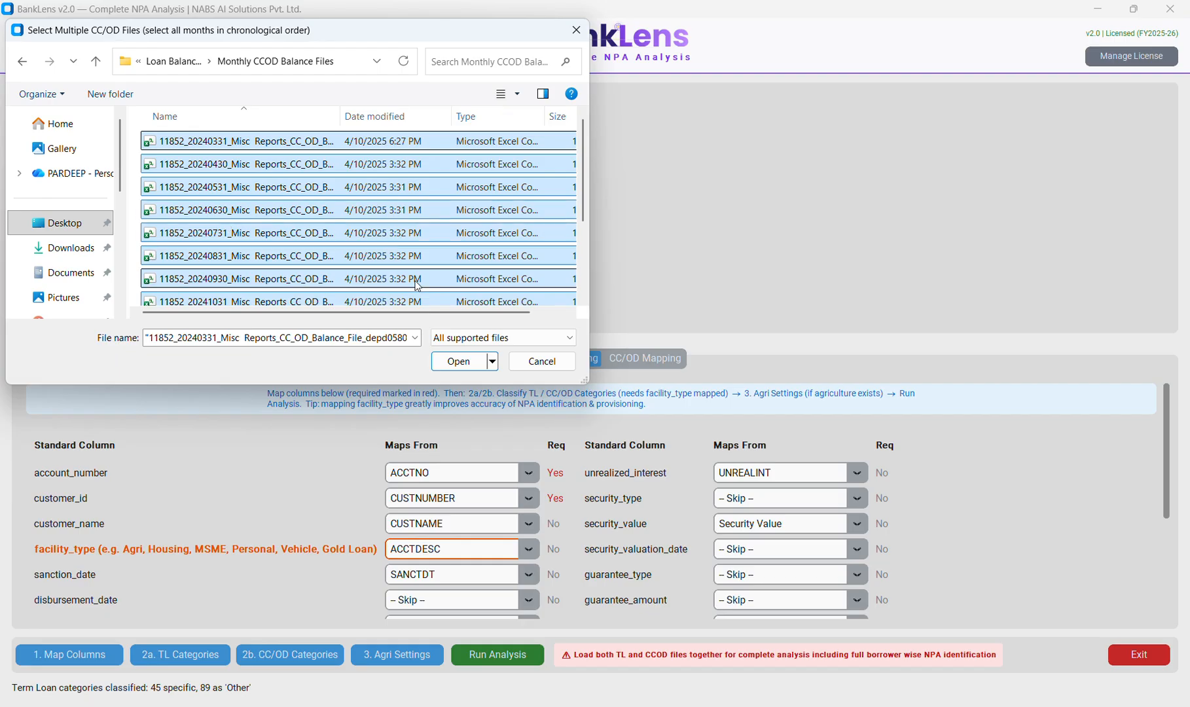
click(459, 362)
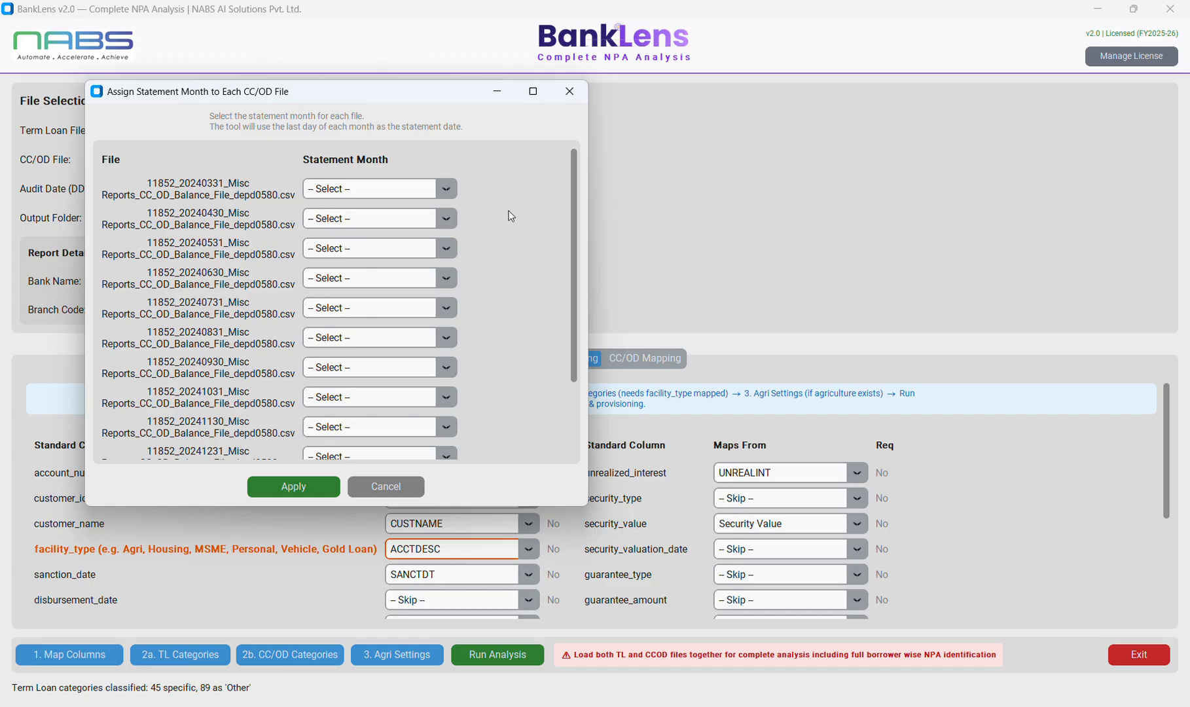
Assign statement months March, April and May 2024 to the 20240331, 20240430 and 20240531 CC/OD files respectively.
click(449, 190)
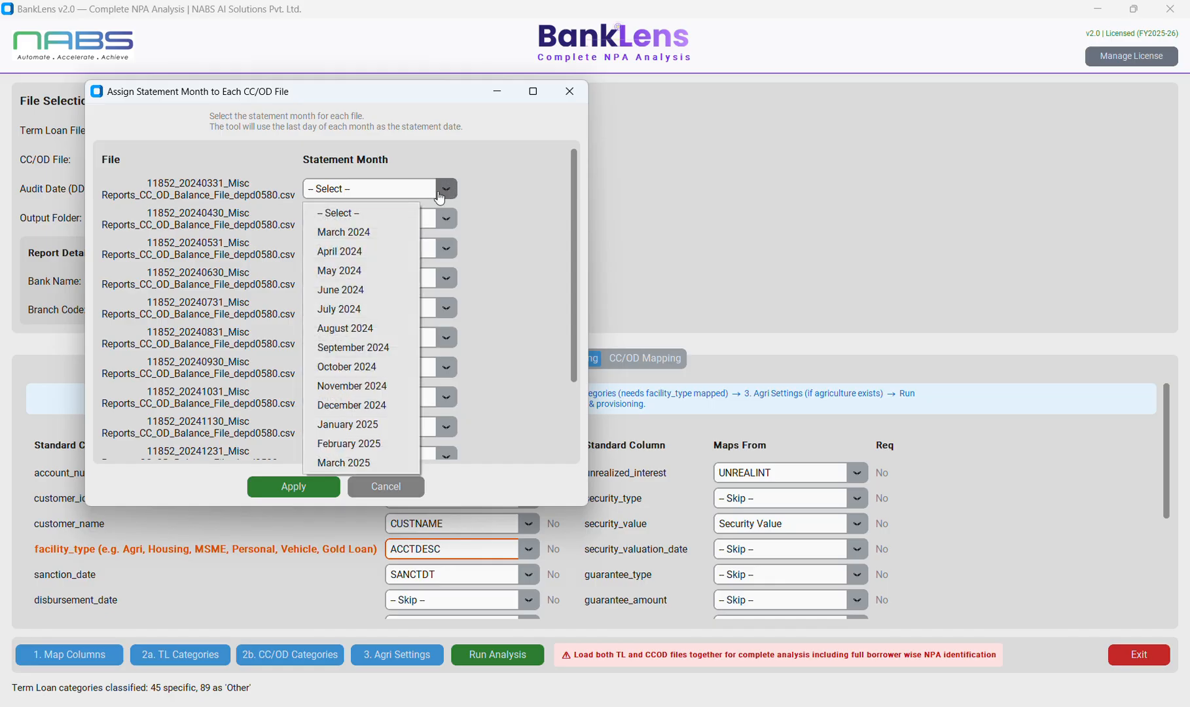
click(360, 234)
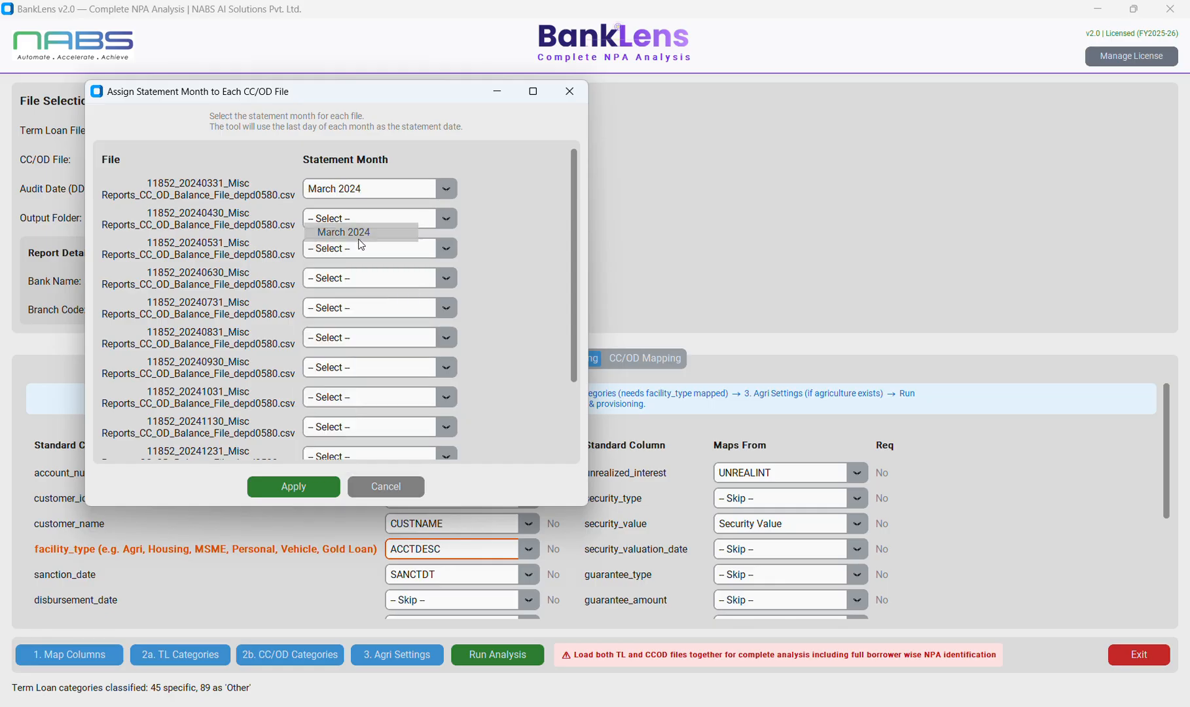
click(446, 218)
click(370, 287)
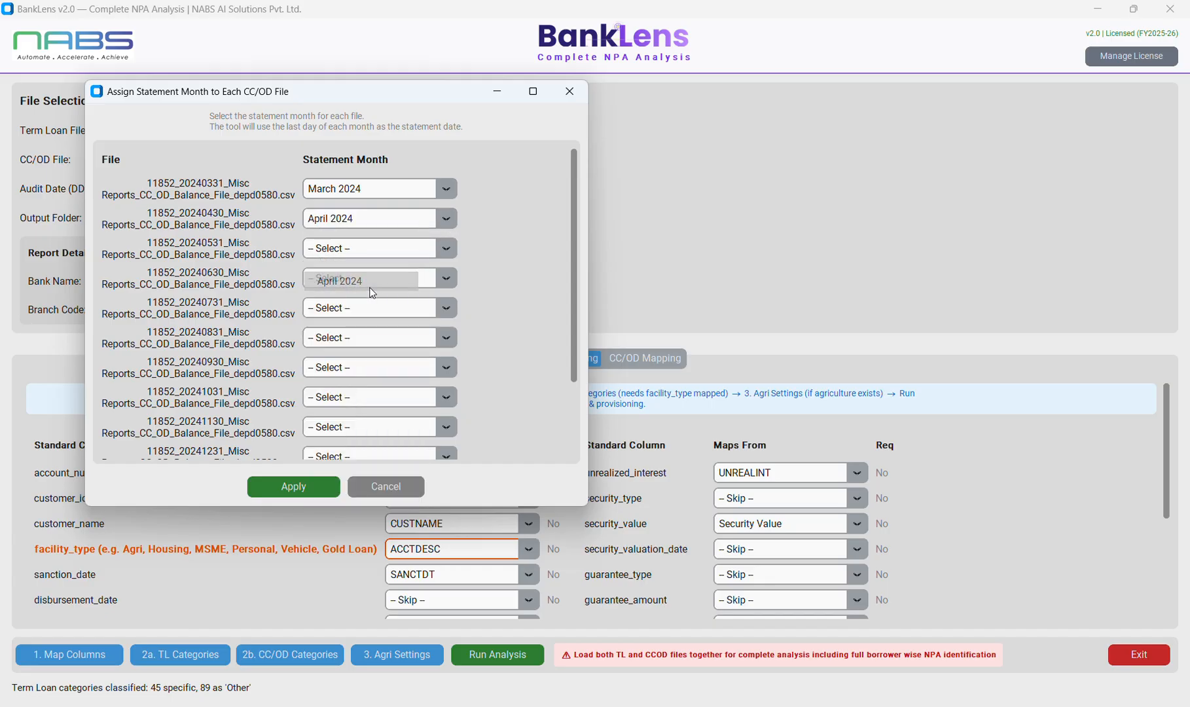
click(446, 249)
click(352, 337)
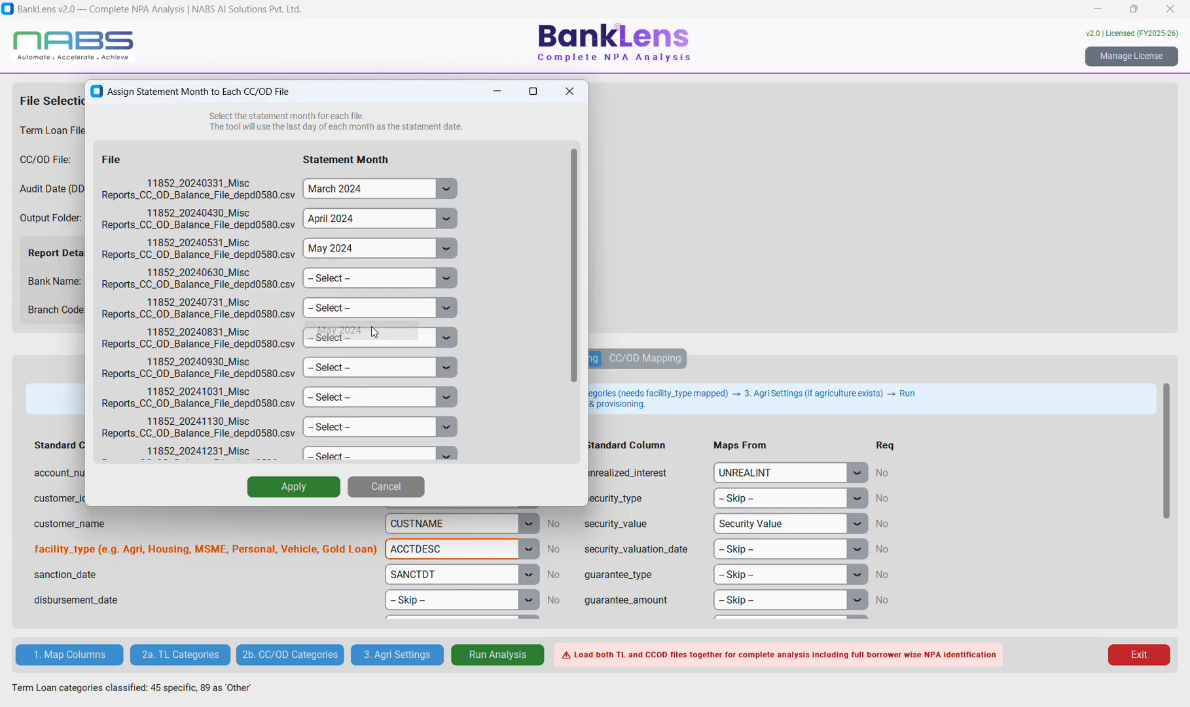
Assign statement months June, July and August 2024 to the 20240630, 20240731 and 20240831 CC/OD files respectively.
click(448, 283)
click(342, 380)
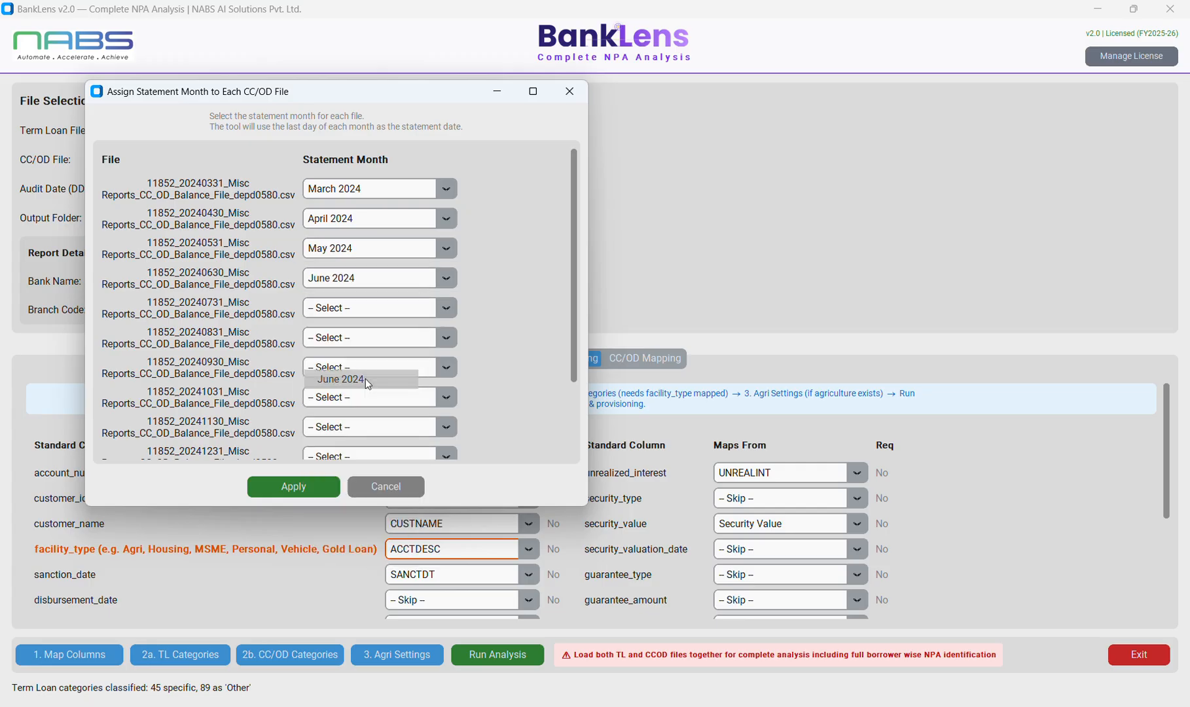
click(447, 308)
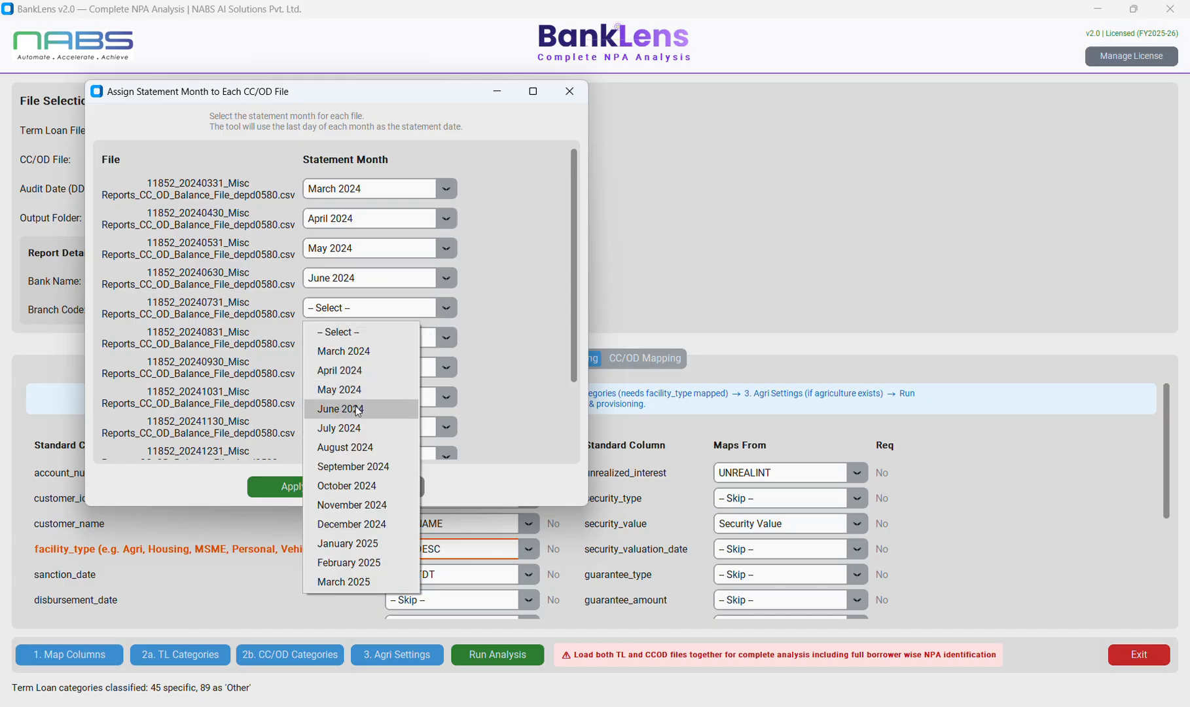
click(347, 427)
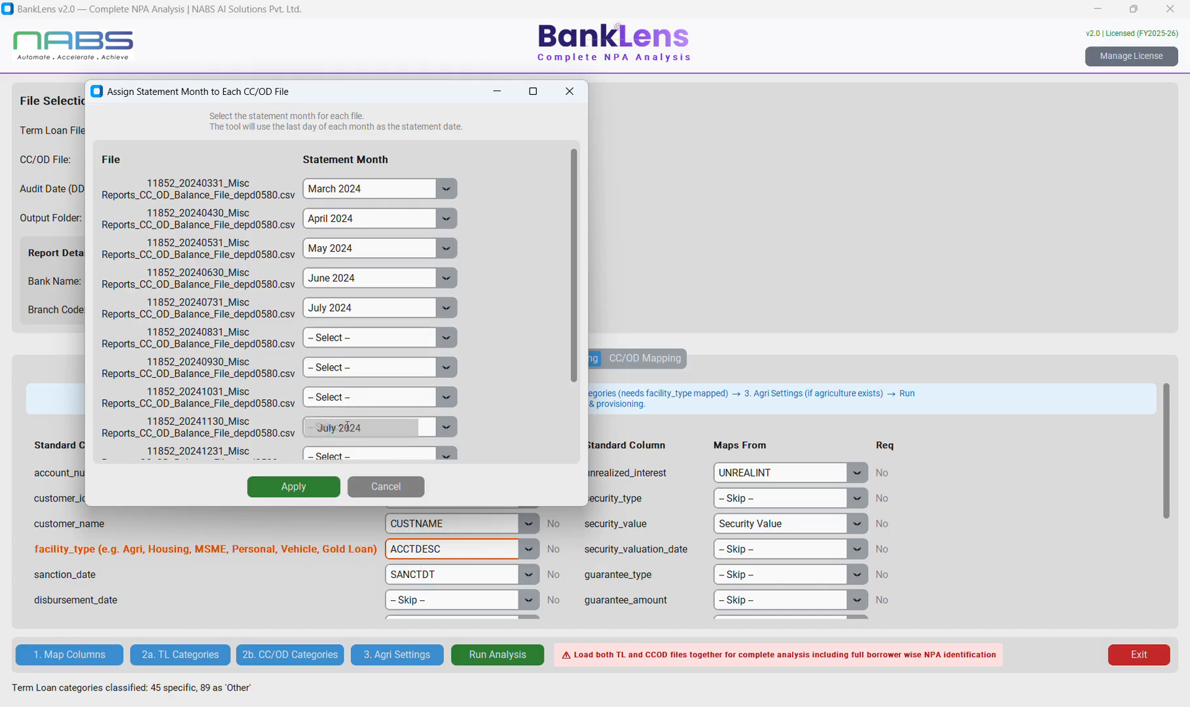
click(446, 338)
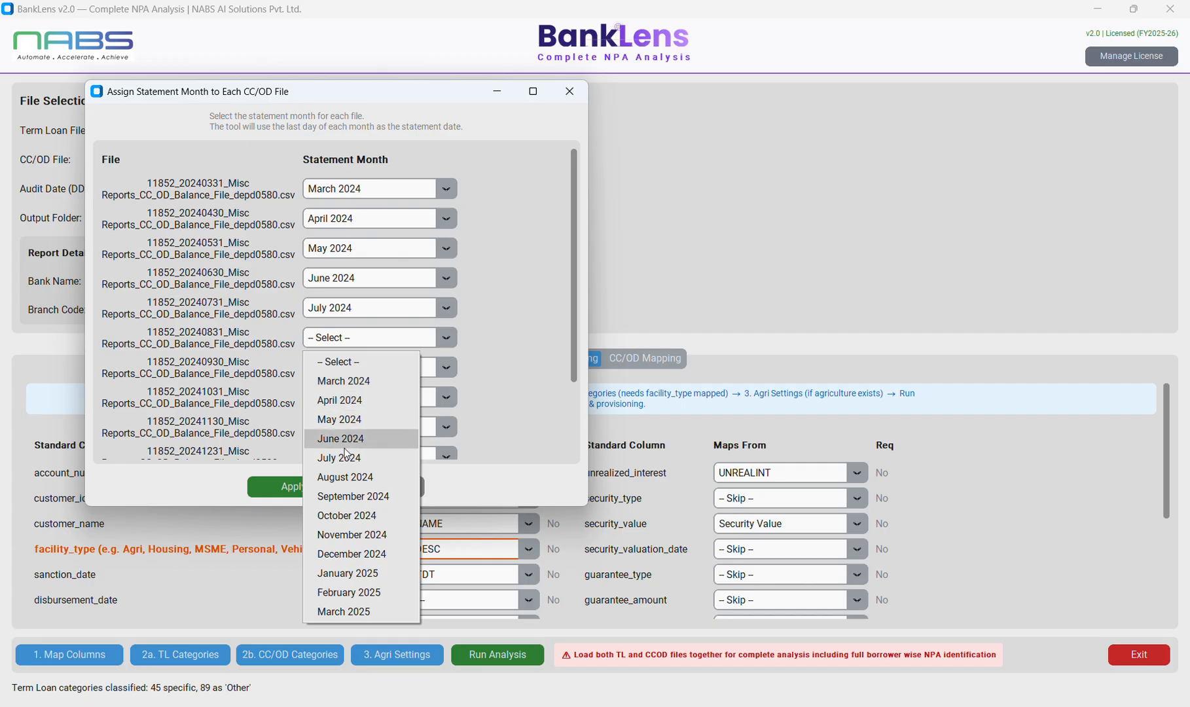
click(350, 477)
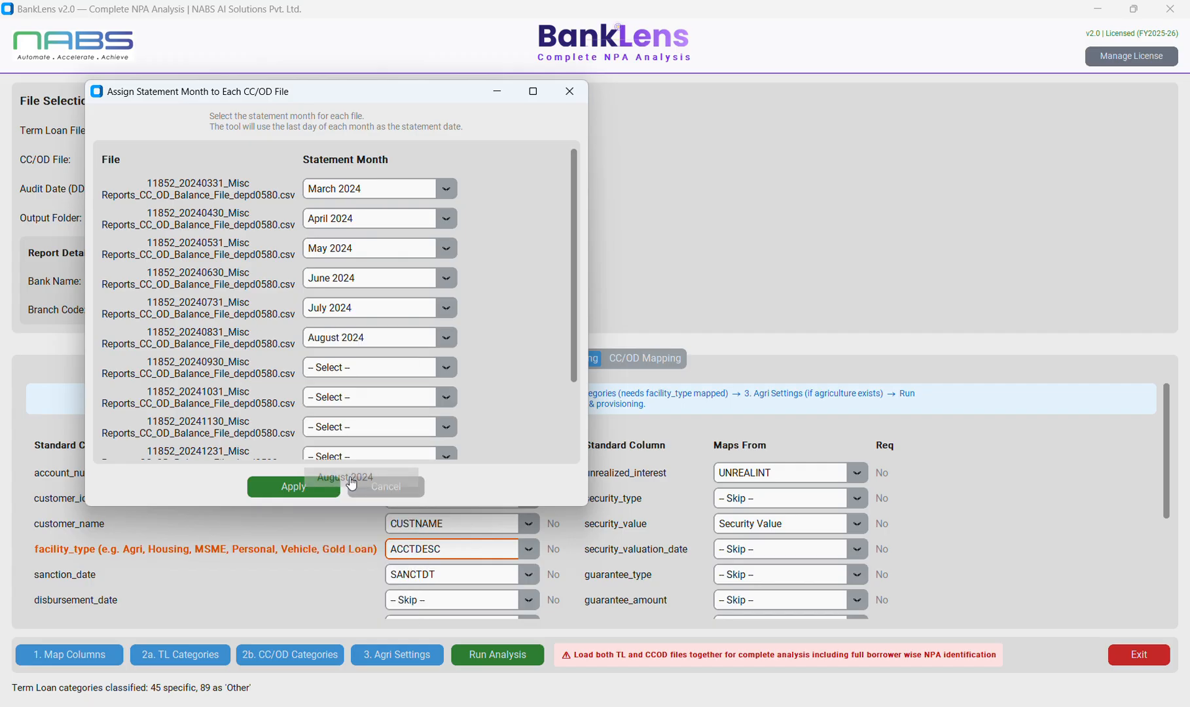
Assign statement months September, October and November 2024 to the 20240930, 20241031 and 20241130 CC/OD files respectively.
scroll(476, 394, down, 1)
scroll(476, 394, down, 5)
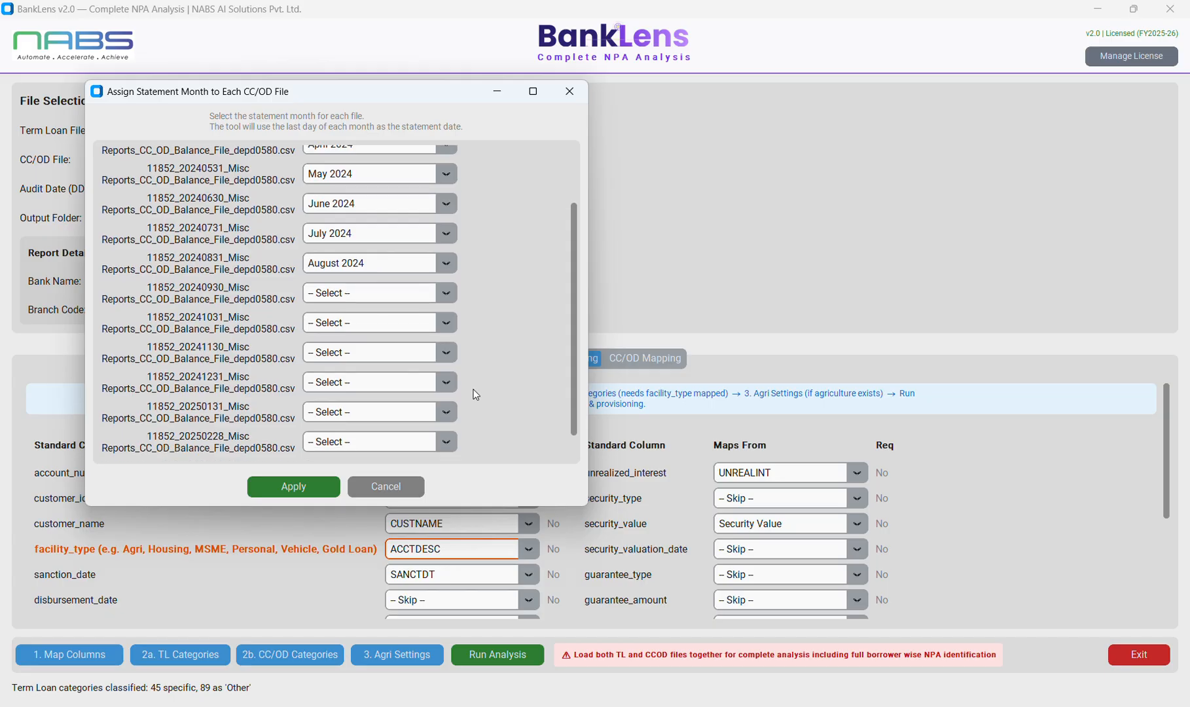
click(446, 265)
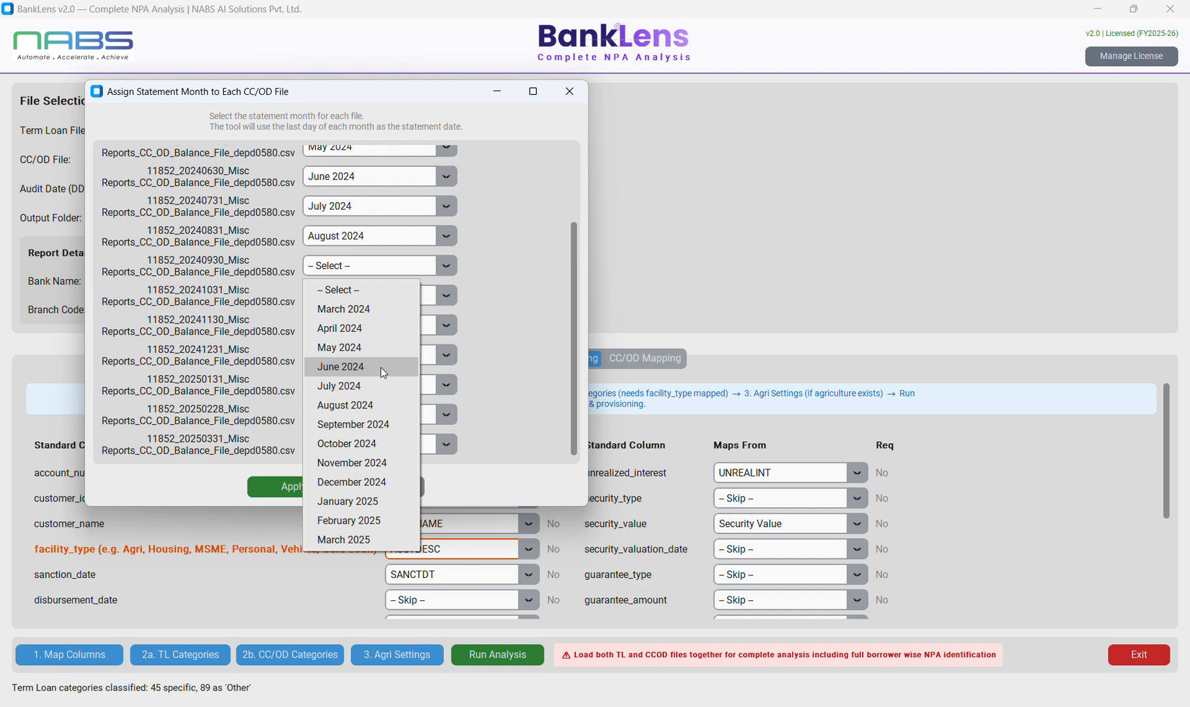
click(376, 423)
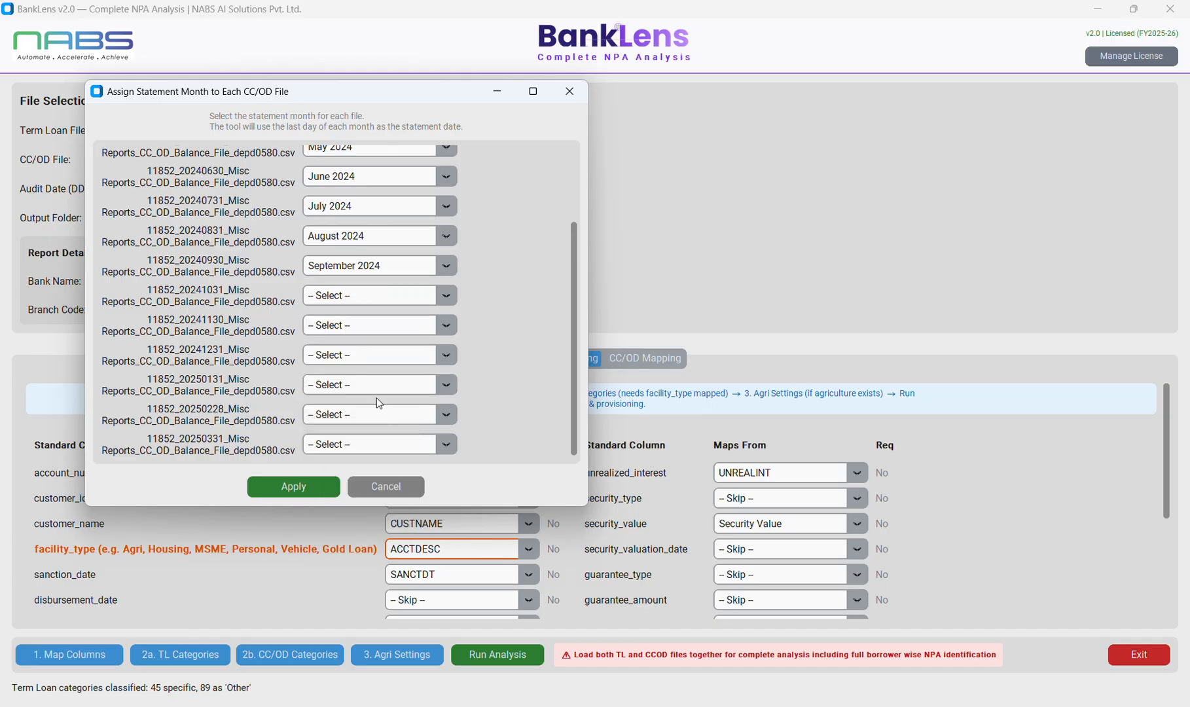
click(447, 298)
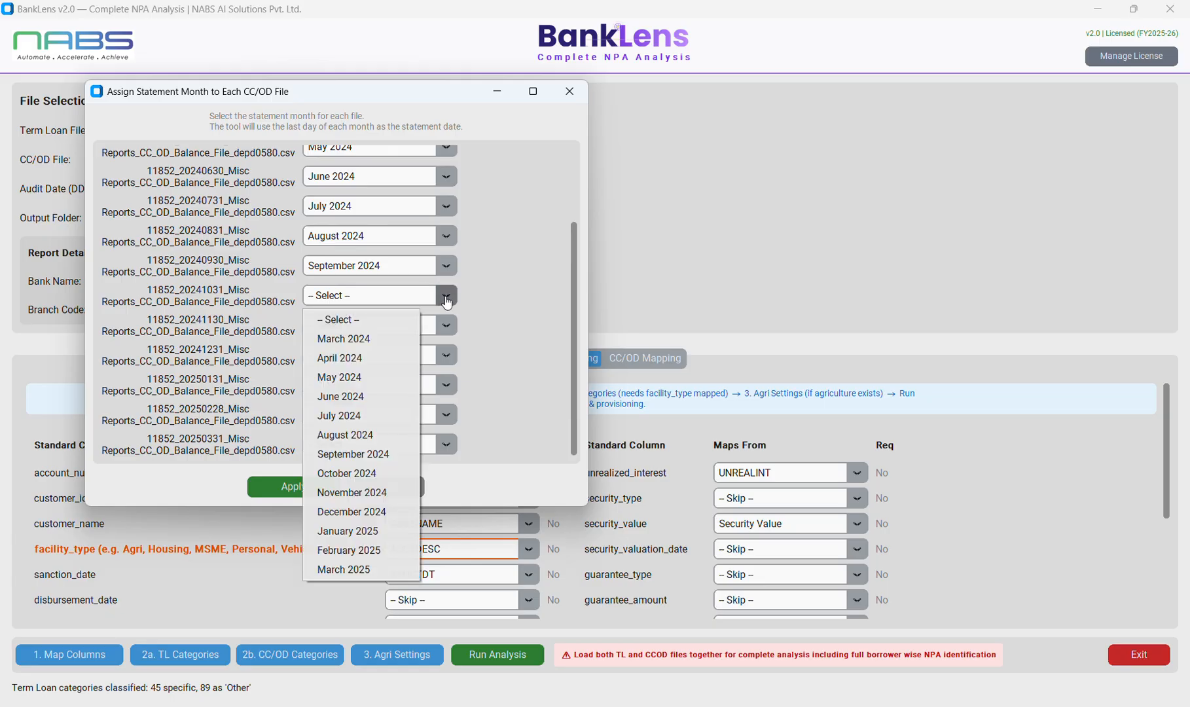
click(367, 473)
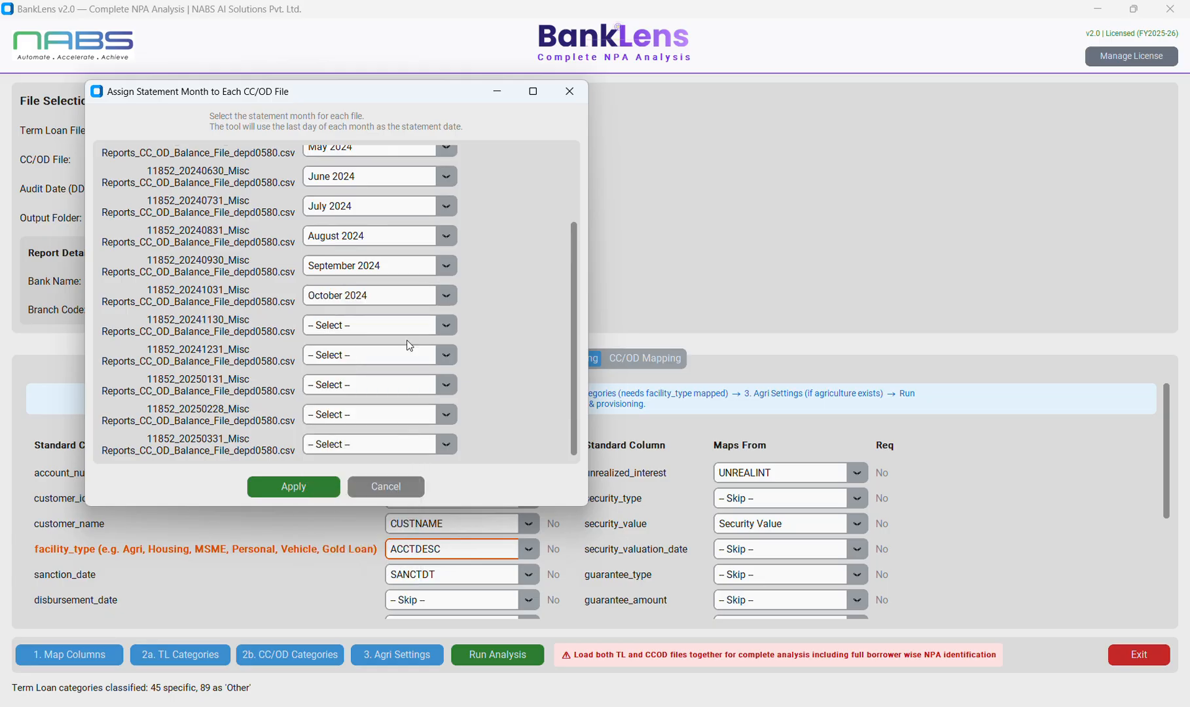
click(441, 327)
click(366, 525)
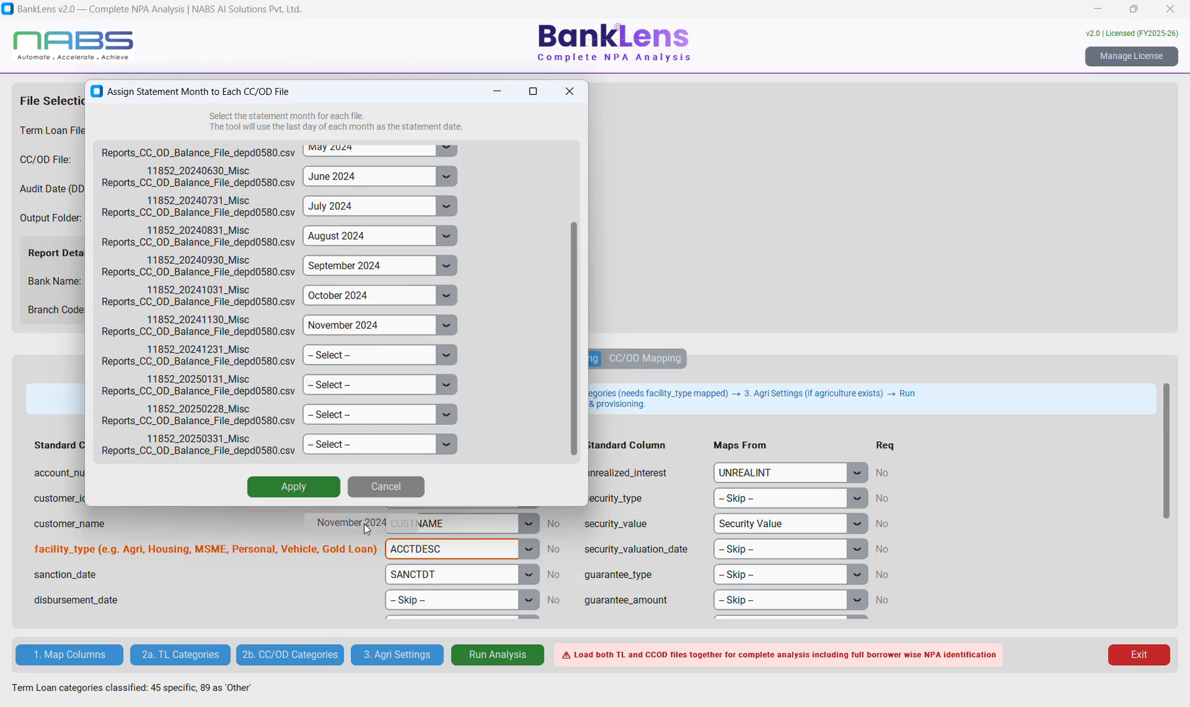
Assign statement months December 2024, January 2025 and February 2025 to the 20241231, 20250131 and 20250228 CC/OD files respectively.
click(446, 358)
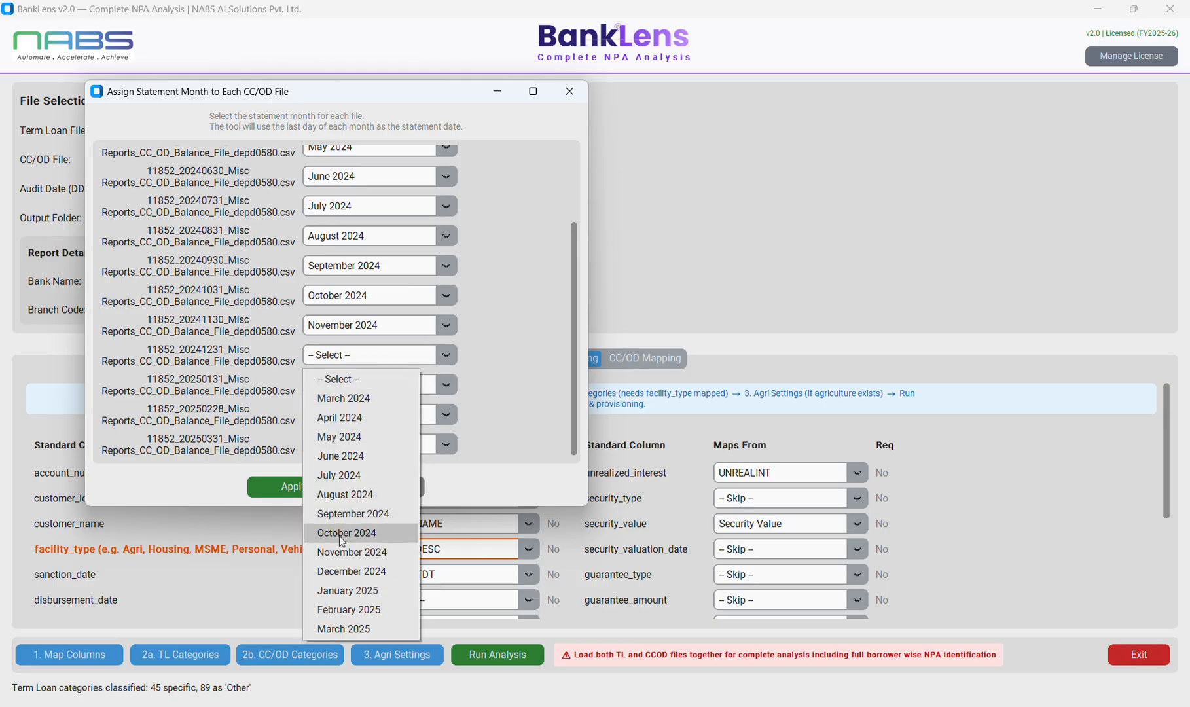
click(351, 571)
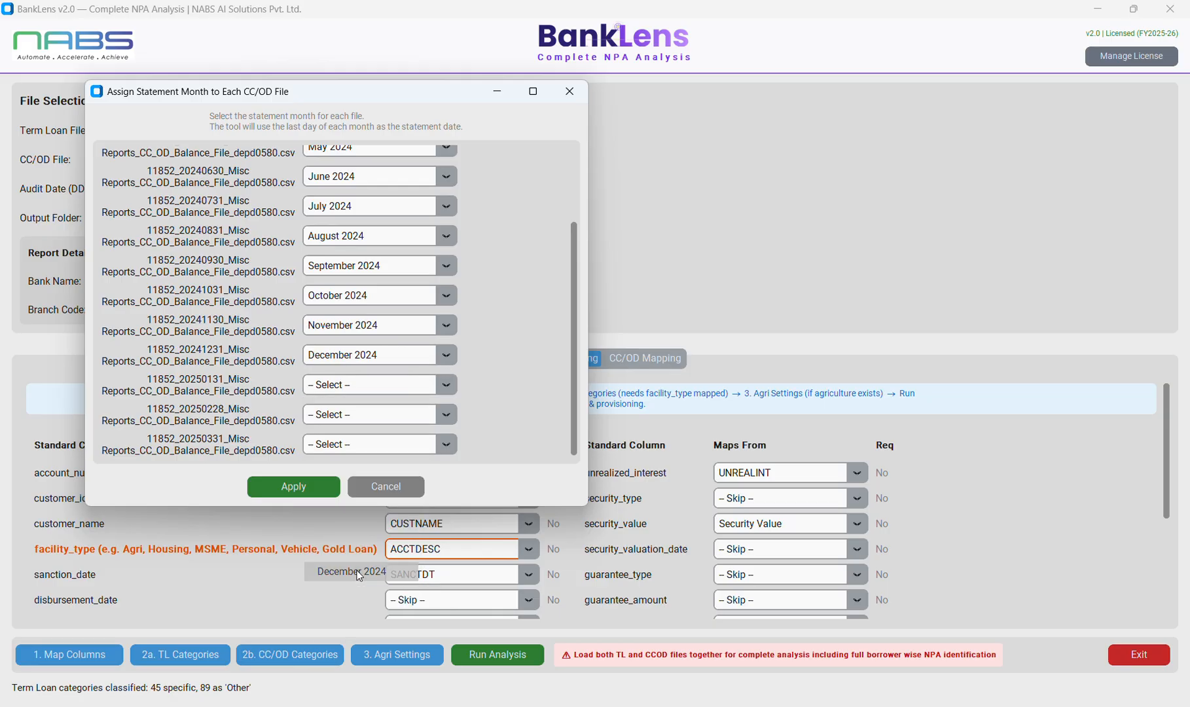
click(446, 385)
click(360, 620)
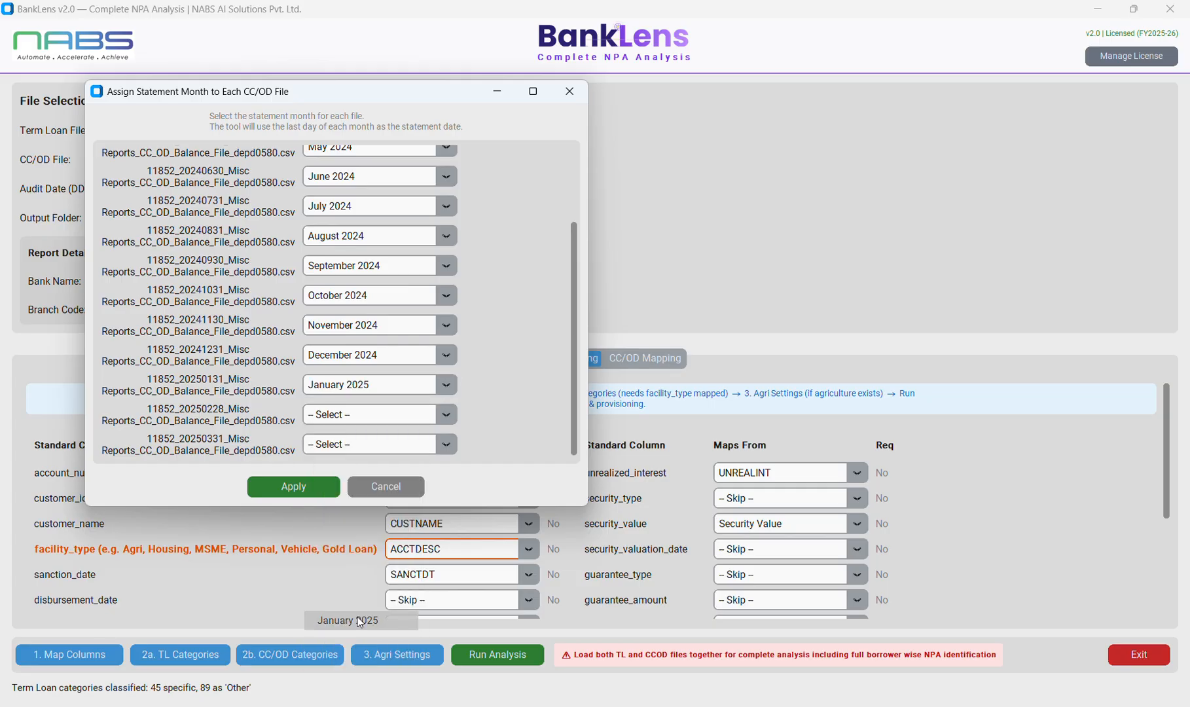
click(445, 415)
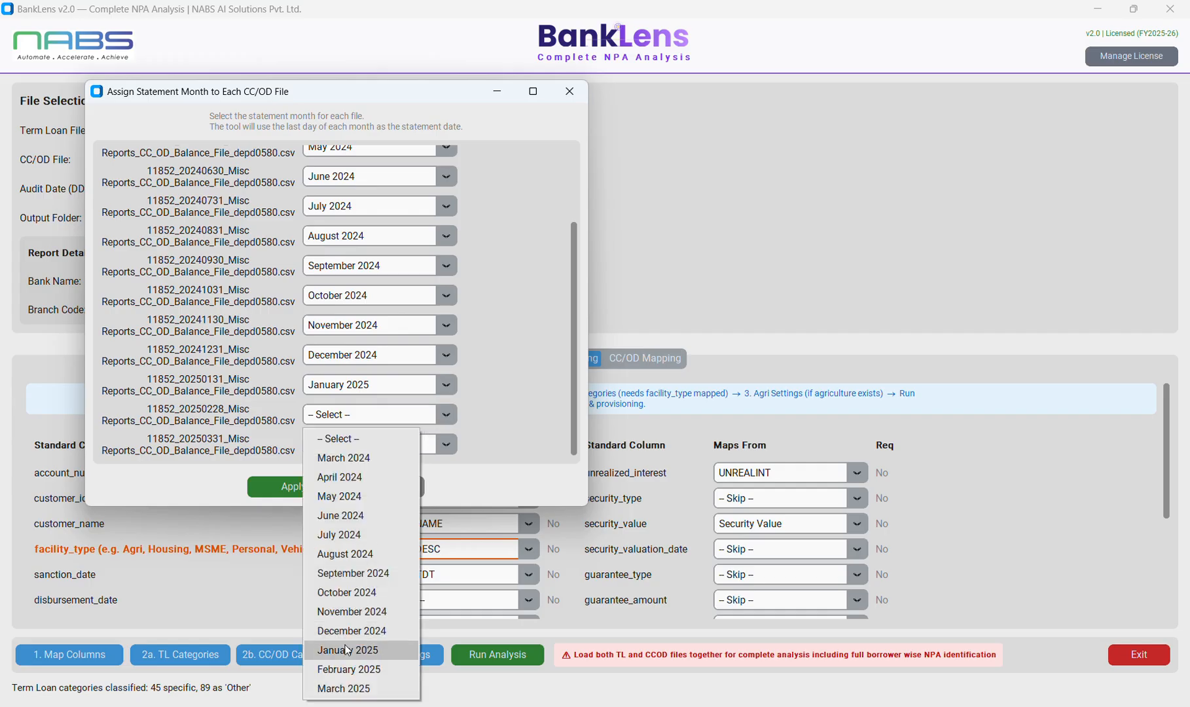
click(349, 669)
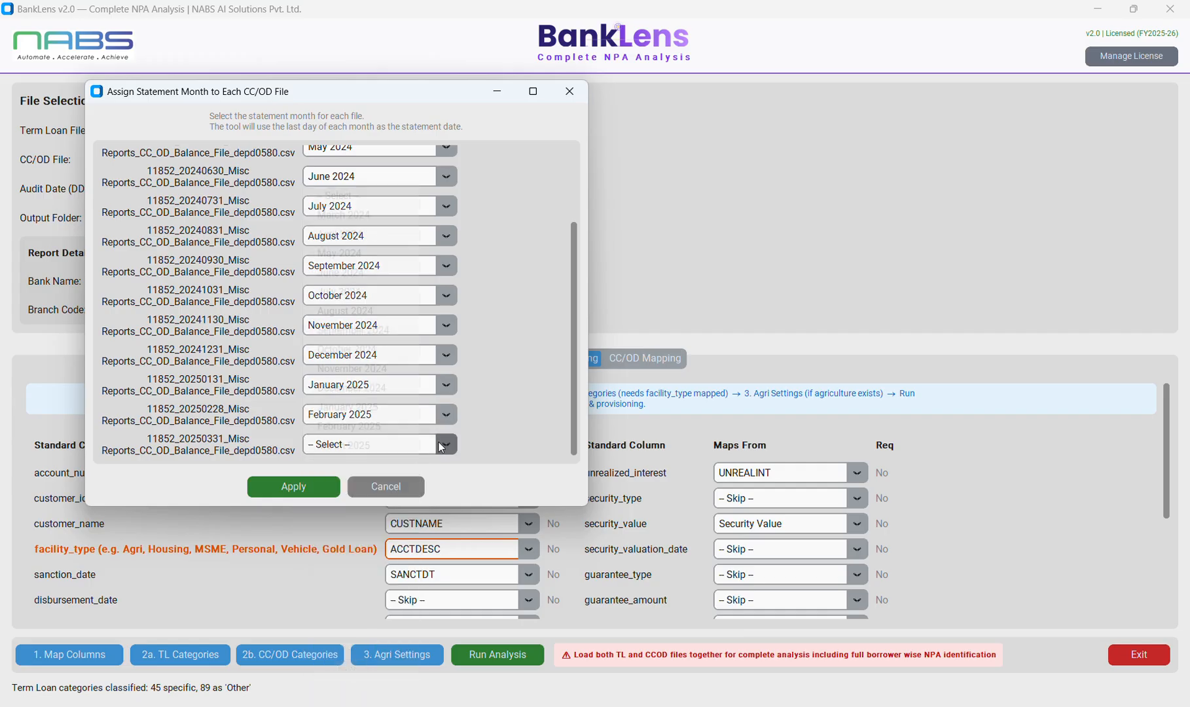
Assign statement month March 2025 to the 20250331 CC/OD file and apply all the month assignments.
click(438, 447)
click(363, 446)
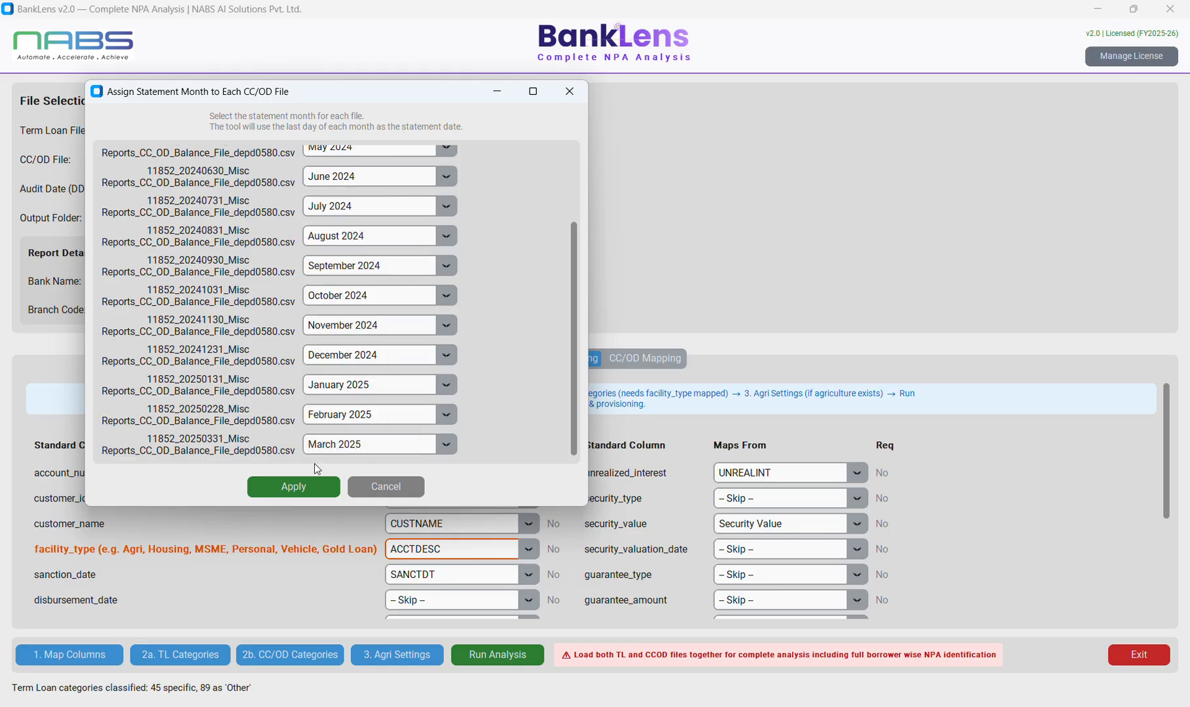
click(292, 487)
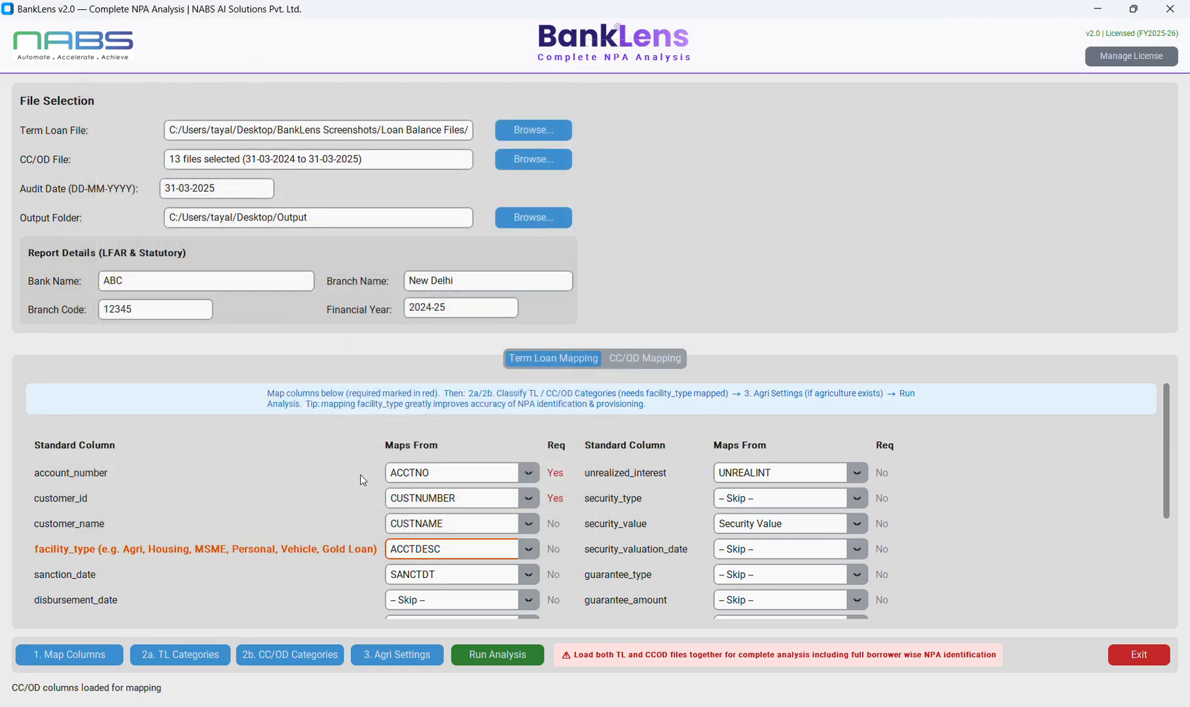
In the CC/OD mapping, map account_number to ACCTNO and customer_id to CUSTNUMBER.
click(663, 362)
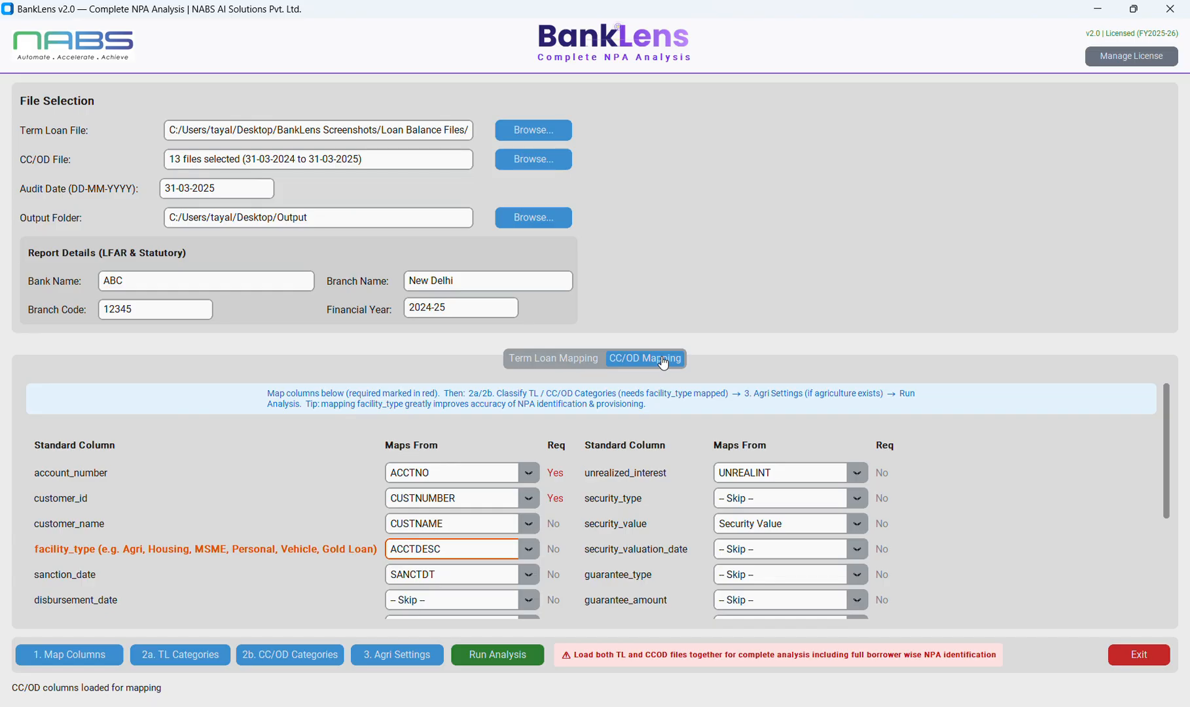
scroll(587, 425, down, 1)
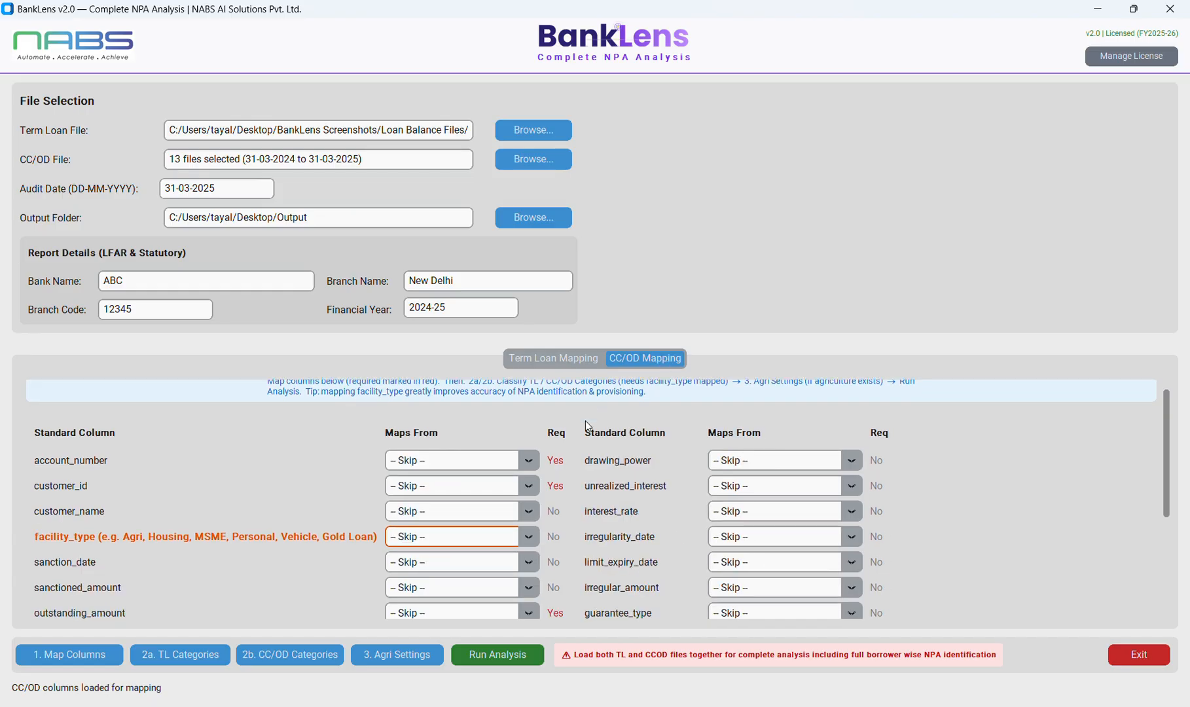
scroll(587, 426, down, 2)
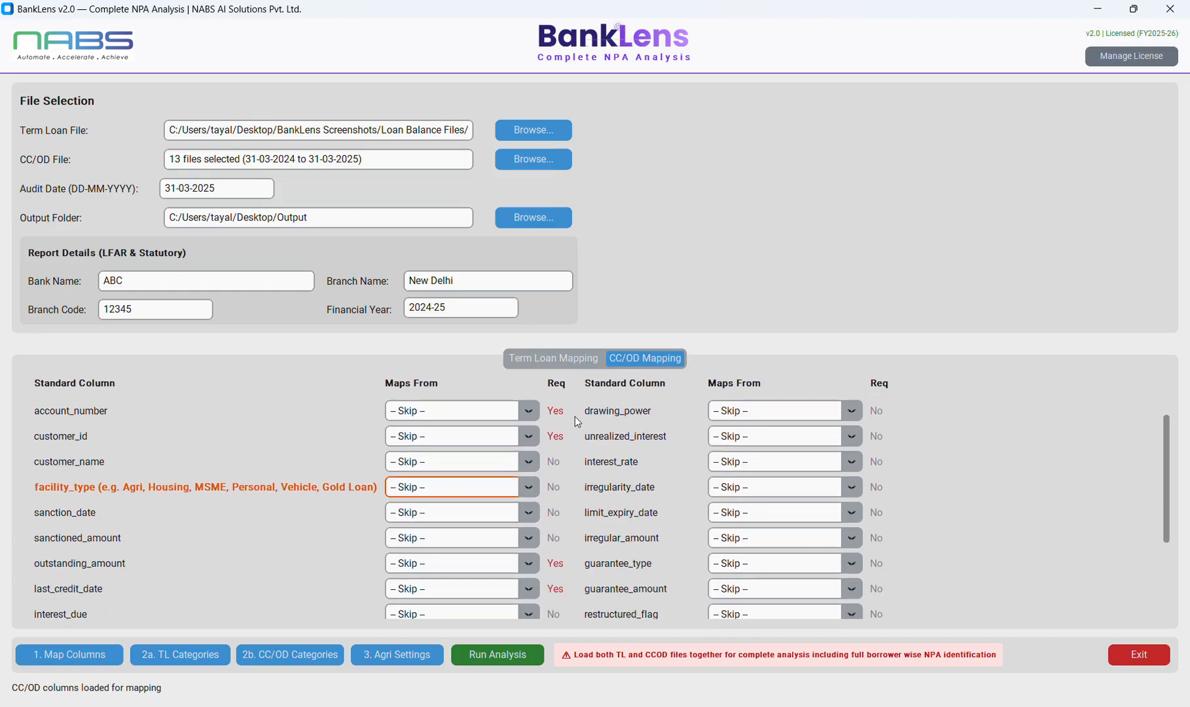
click(529, 410)
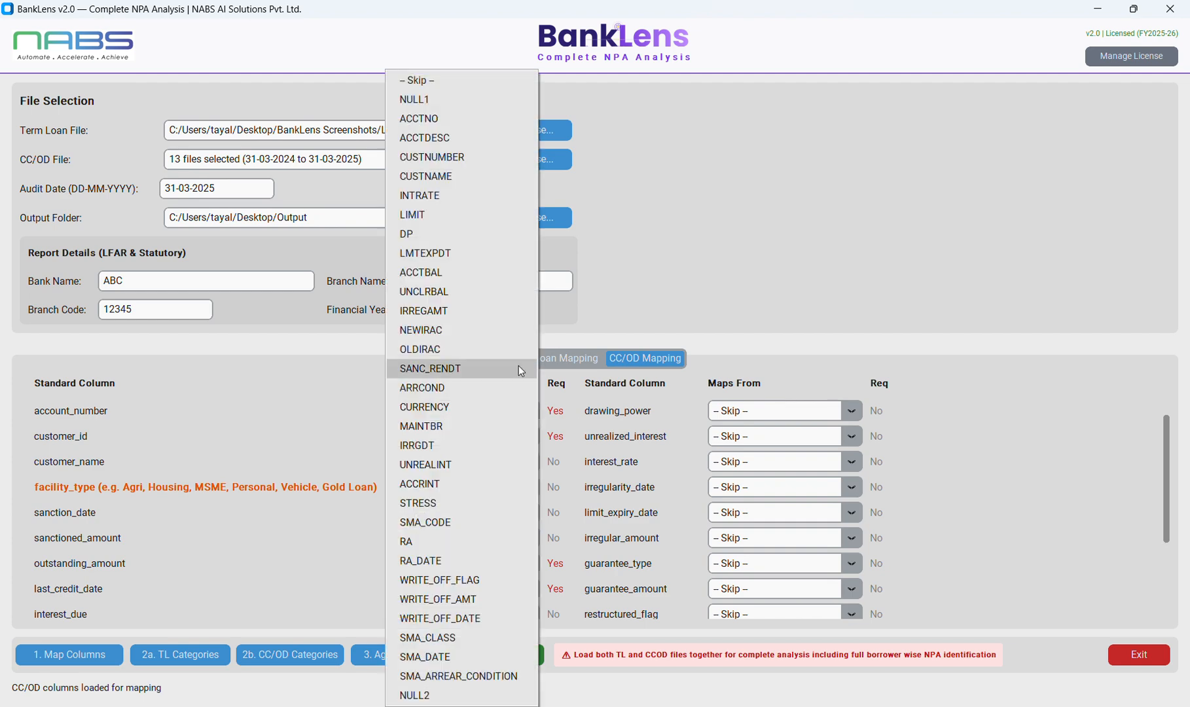
click(486, 119)
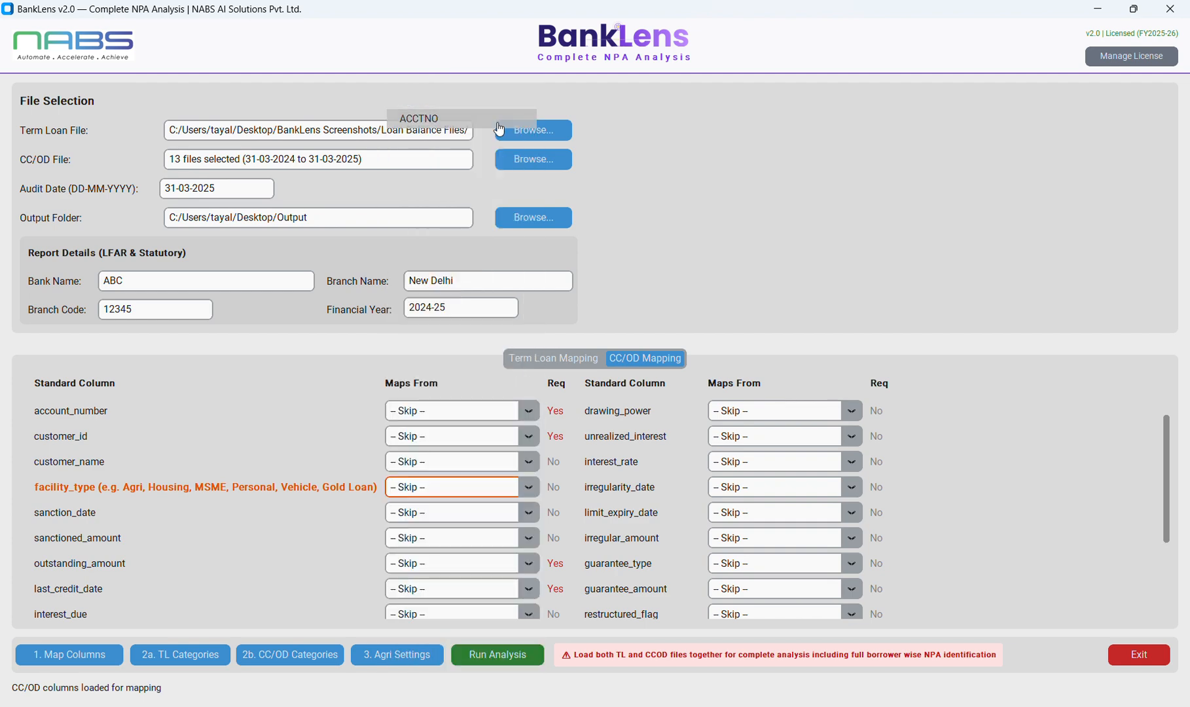
click(531, 438)
click(471, 160)
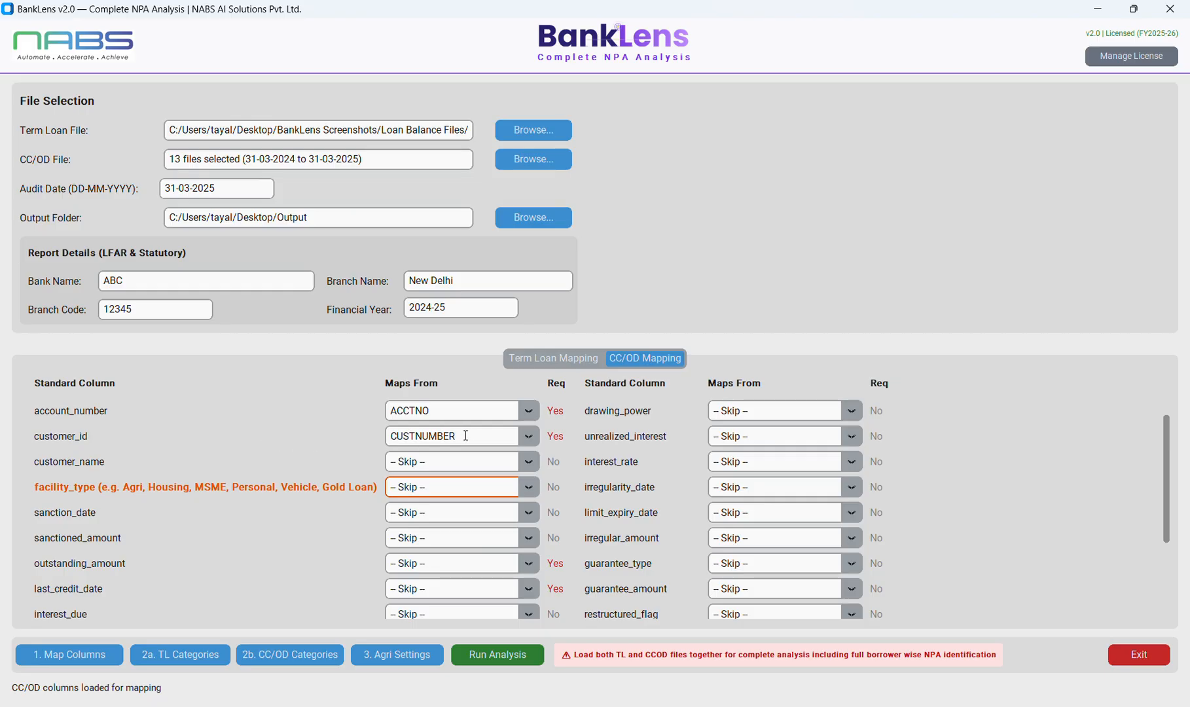
Map customer_name to CUSTNAME and facility_type to ACCTDESC in the CC/OD mapping.
click(529, 462)
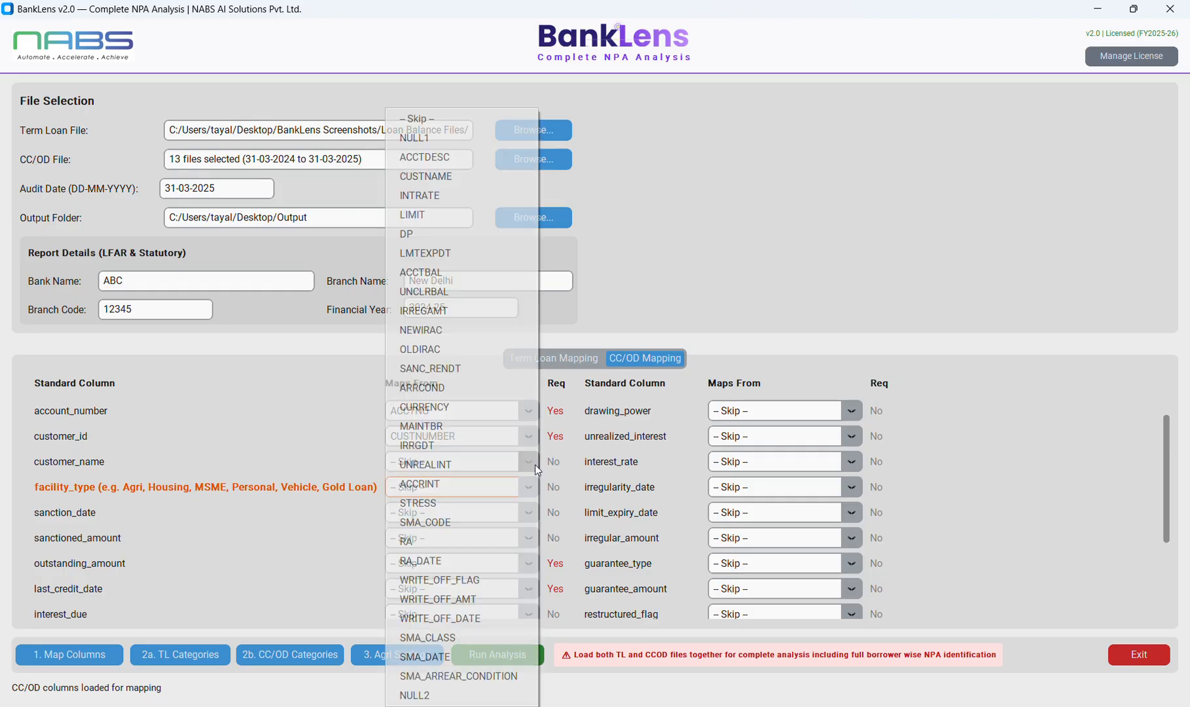
click(507, 177)
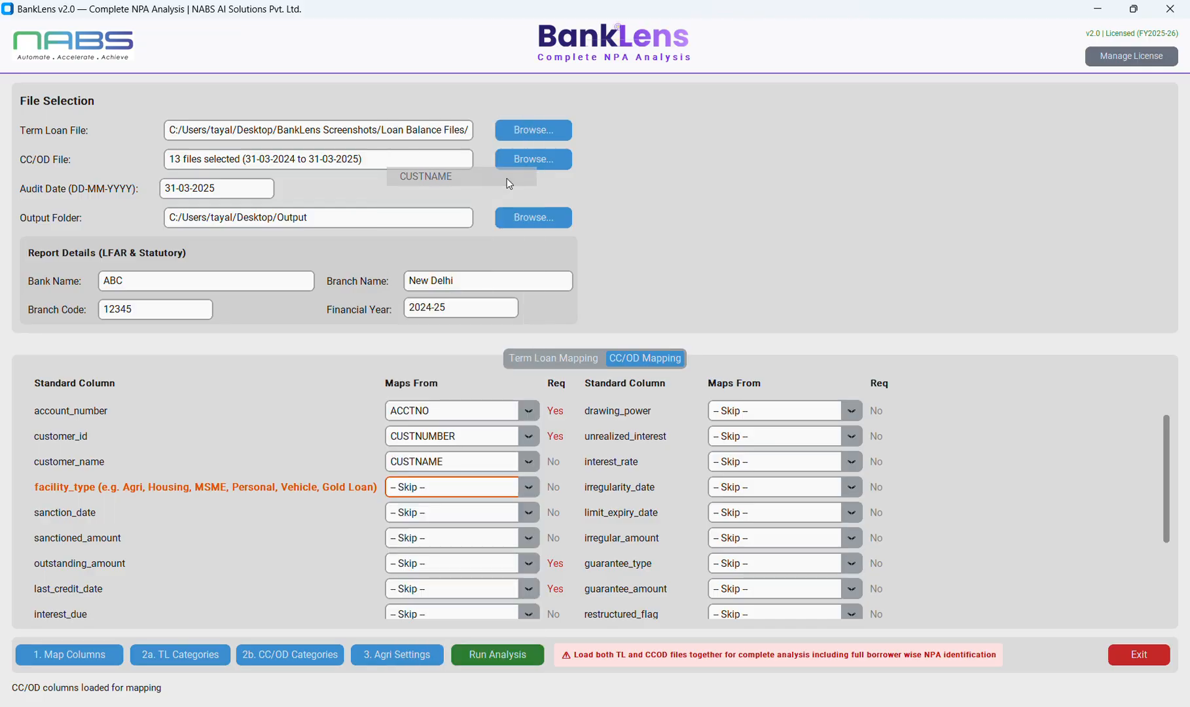
click(524, 492)
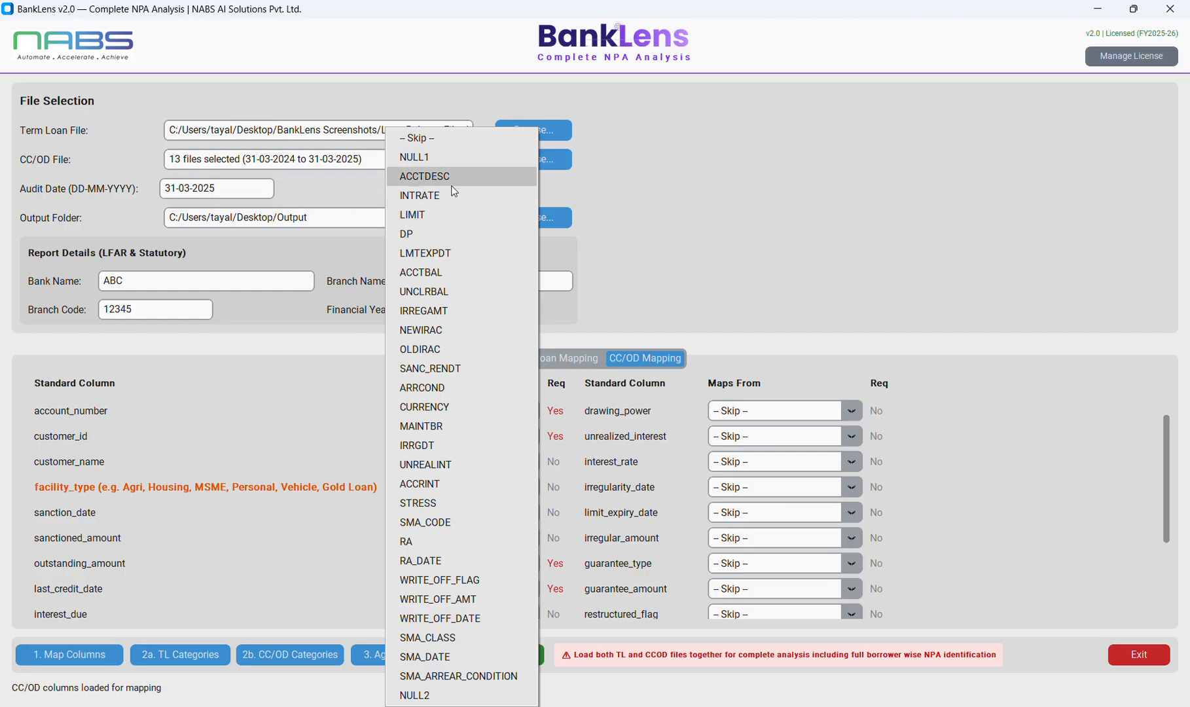
click(419, 176)
Map sanction_date to SANC_RENDT and sanctioned_amount to LIMIT in the CC/OD mapping.
scroll(325, 442, down, 1)
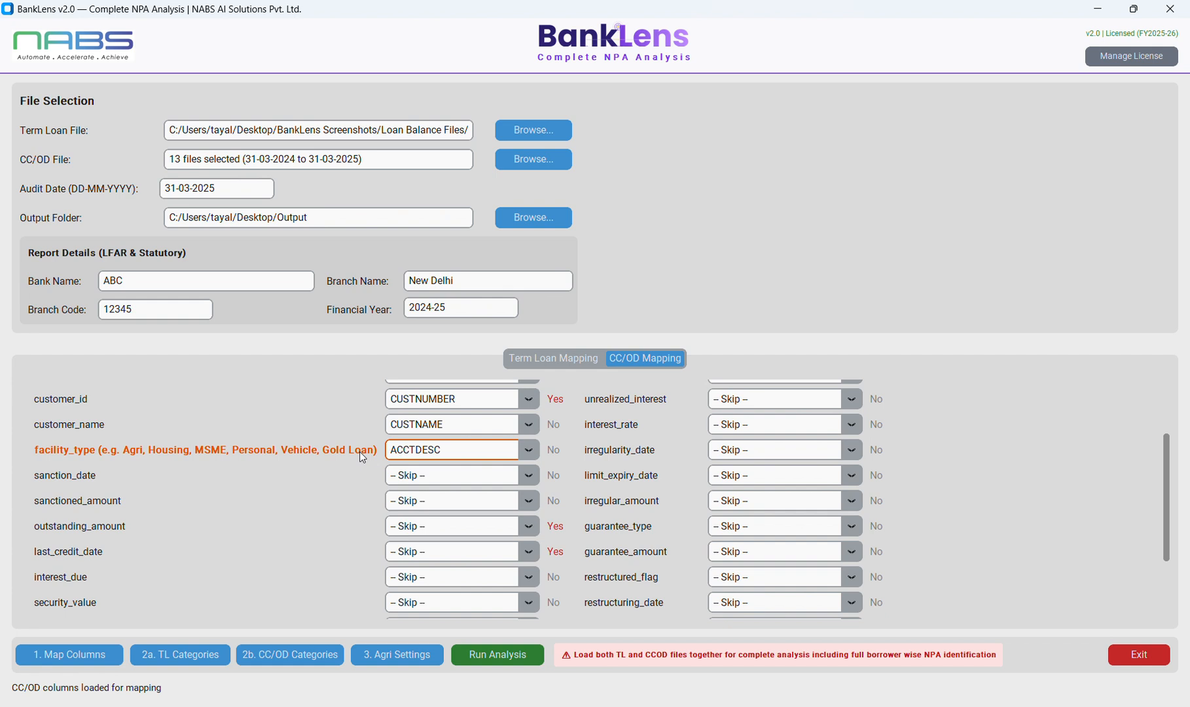
click(529, 476)
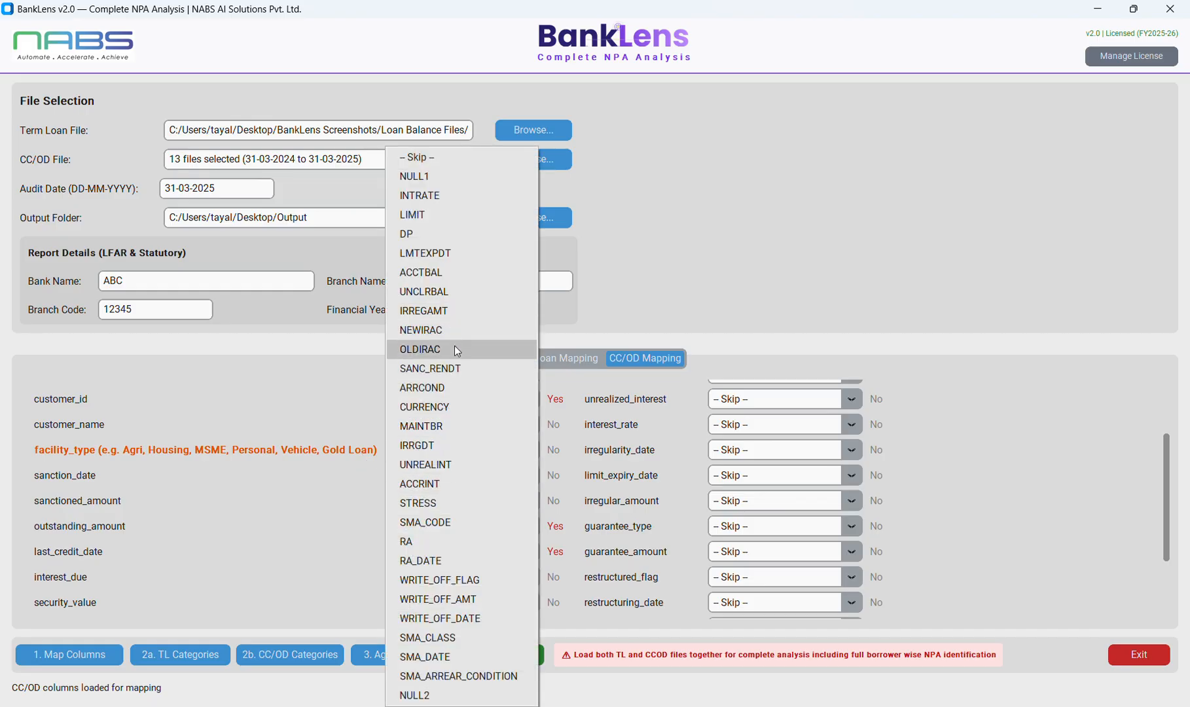
click(453, 368)
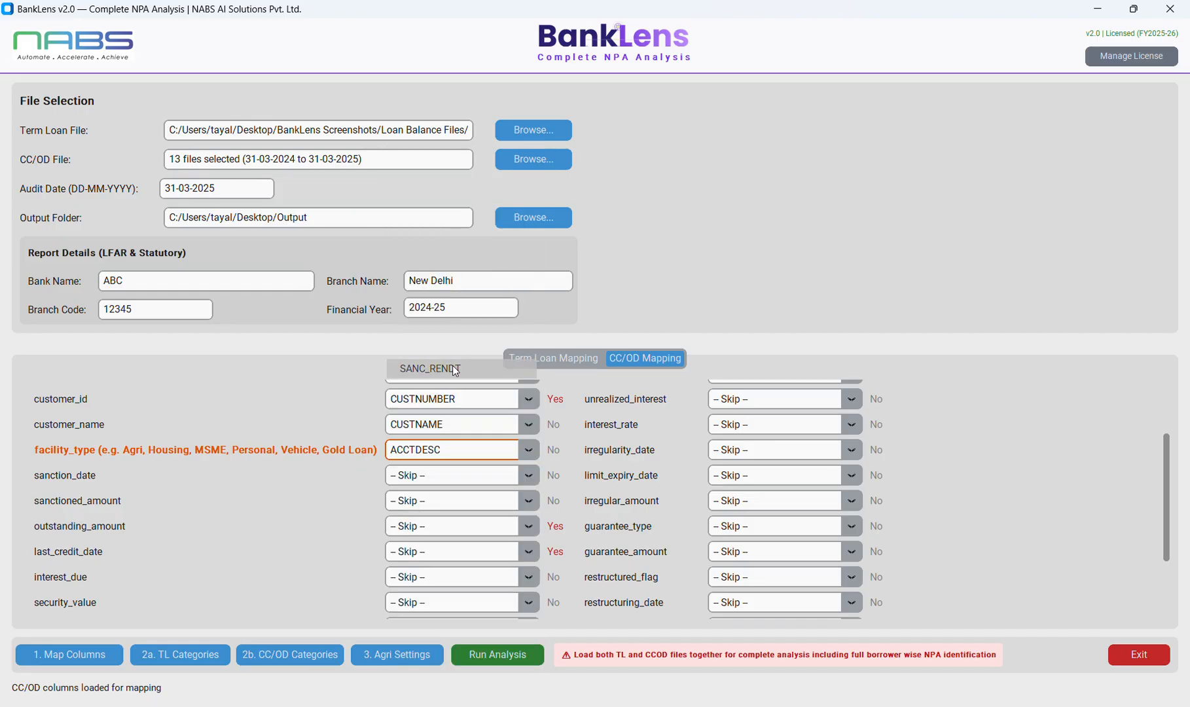
click(529, 501)
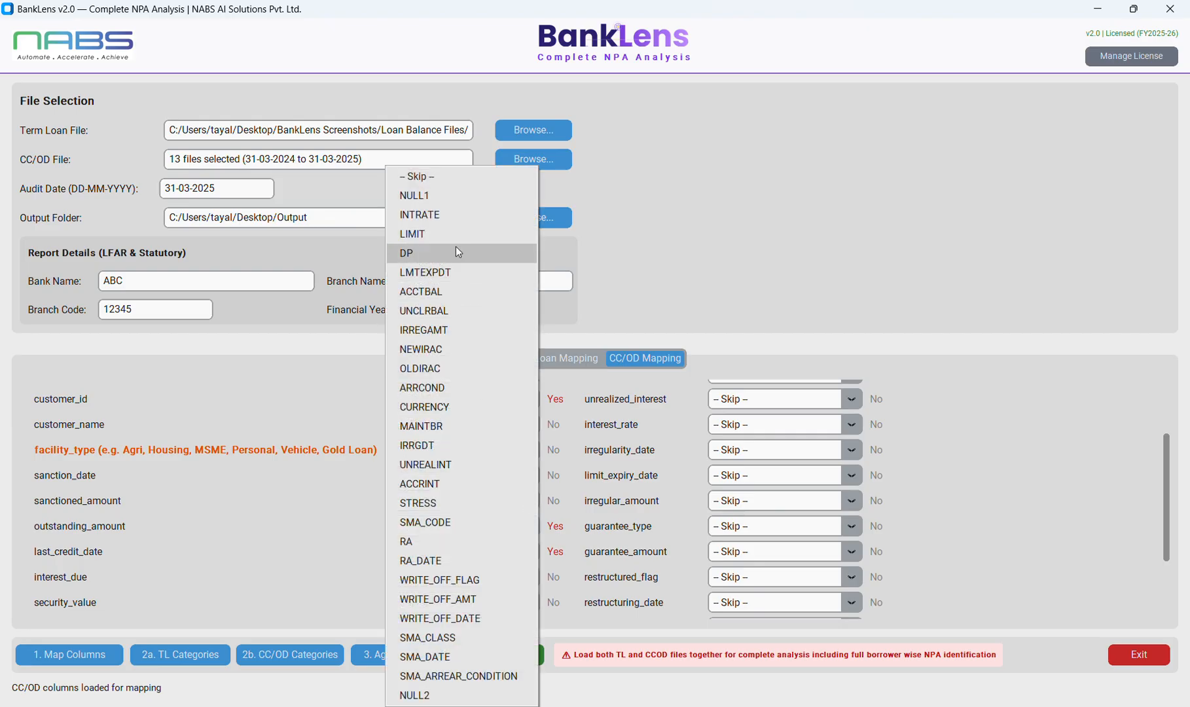
click(471, 237)
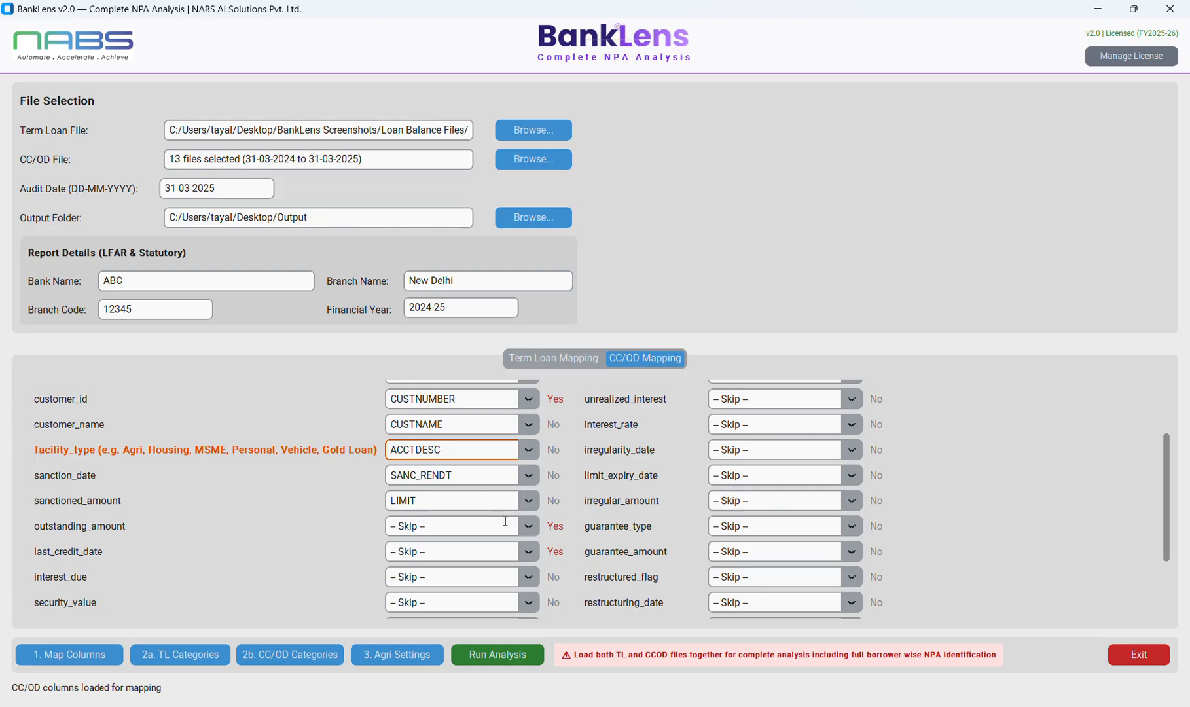
Map outstanding_amount to ACCTBAL and interest_due to ACCRINT in the CC/OD mapping.
click(529, 526)
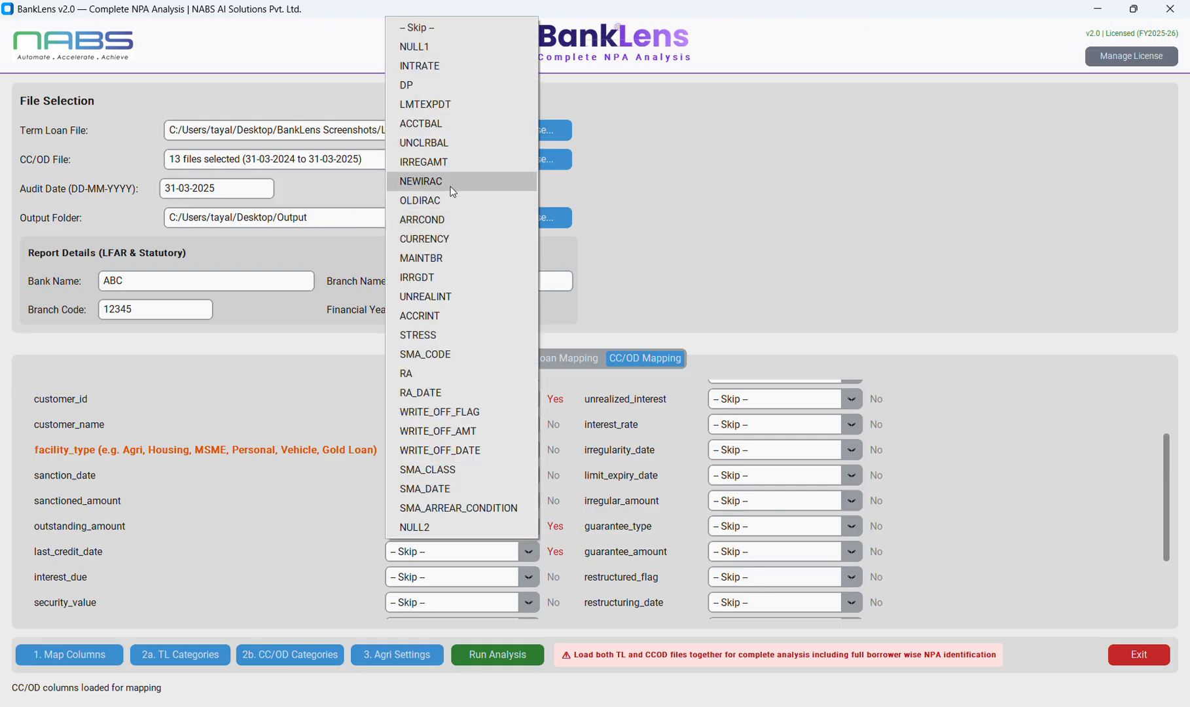
click(449, 123)
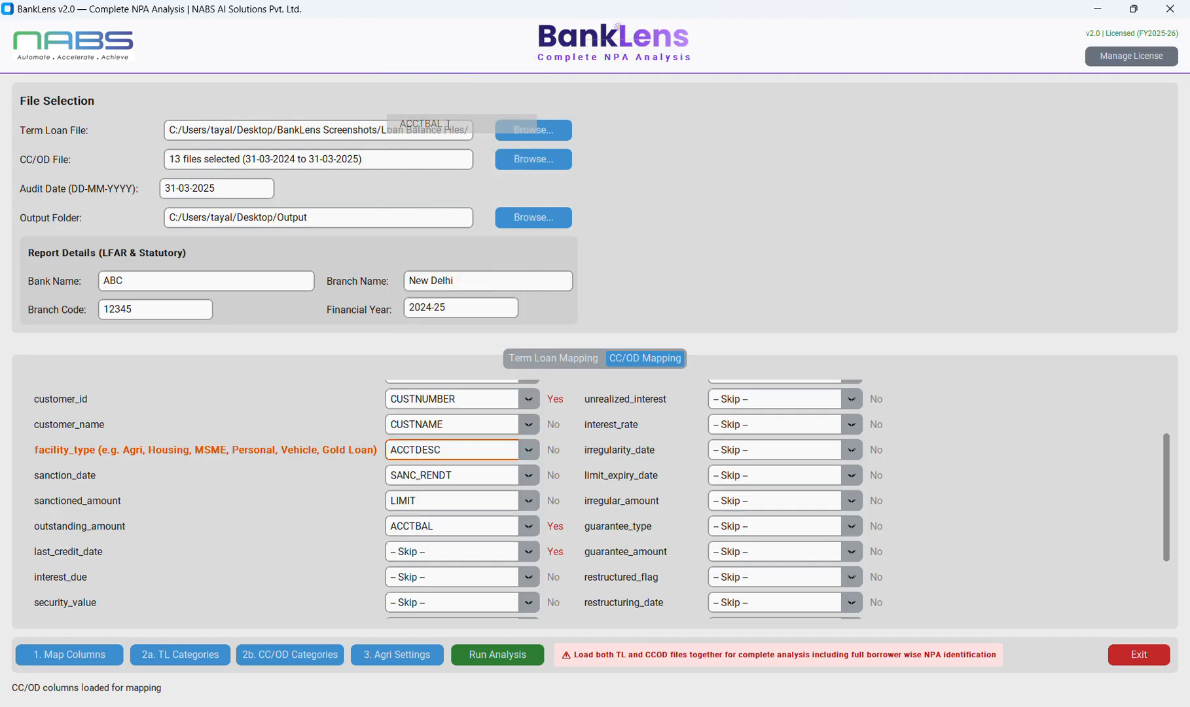
click(529, 603)
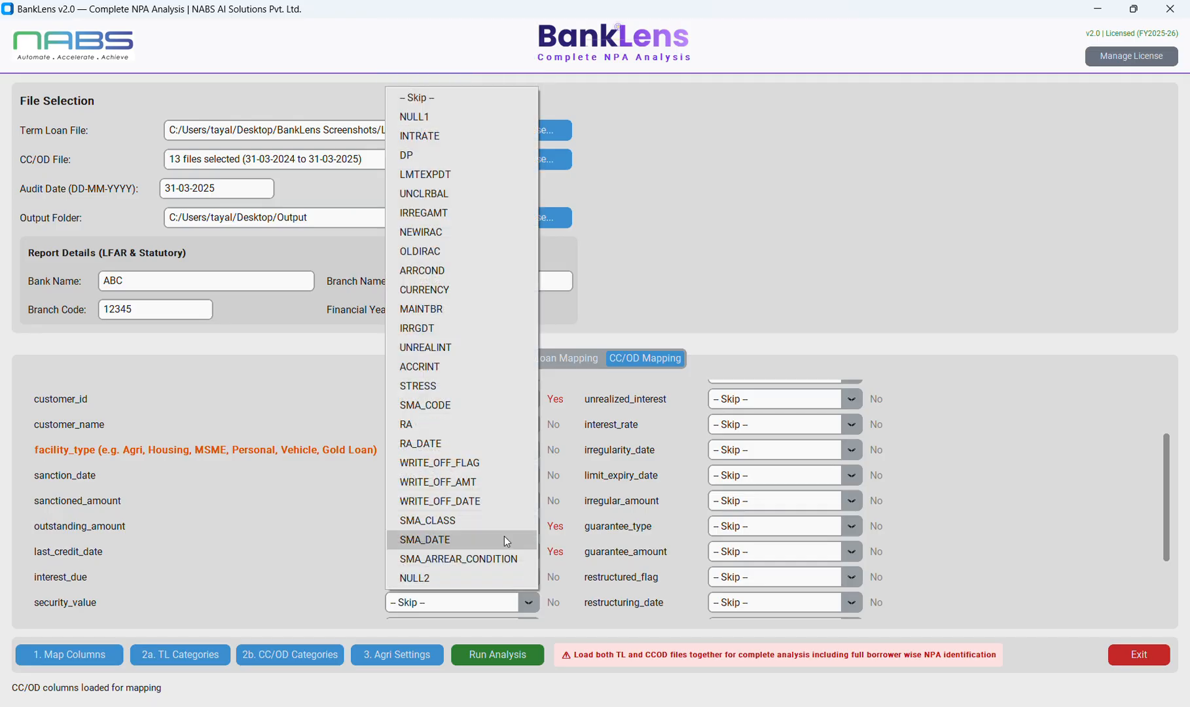
click(445, 368)
Check the source columns available for security_value and map current_asset_classification to SMA_CLASS in the CC/OD mapping.
scroll(314, 543, down, 1)
scroll(315, 543, down, 3)
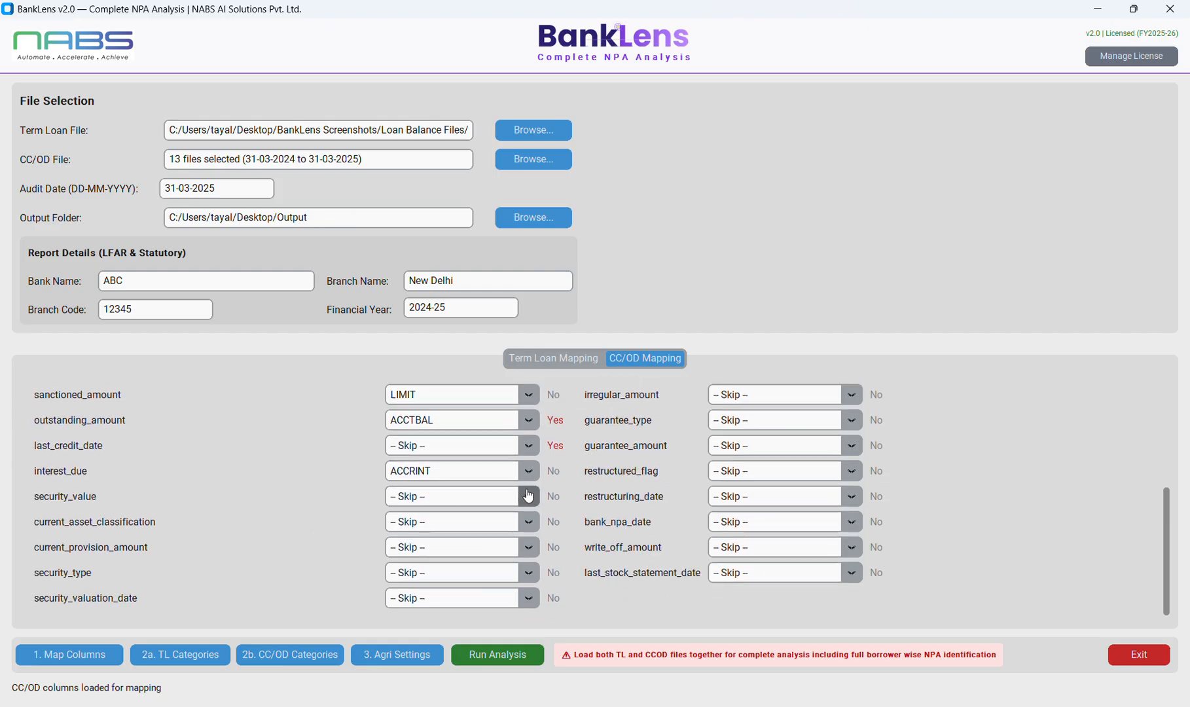
click(530, 498)
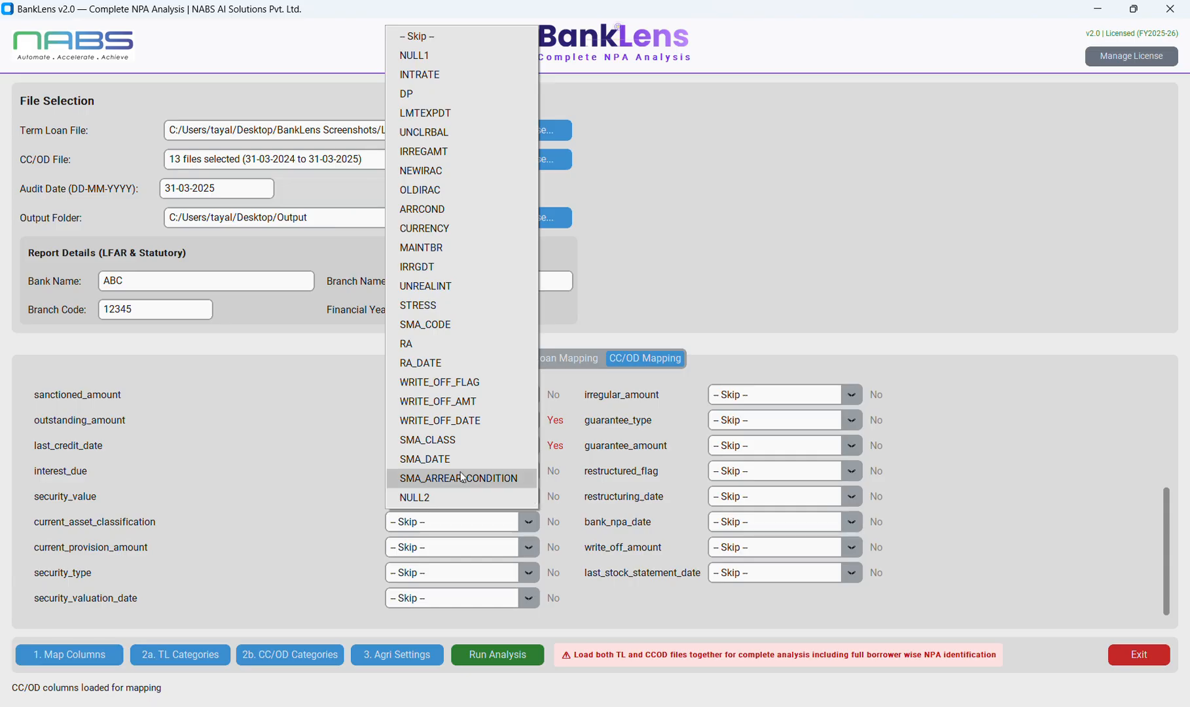
click(357, 477)
click(529, 522)
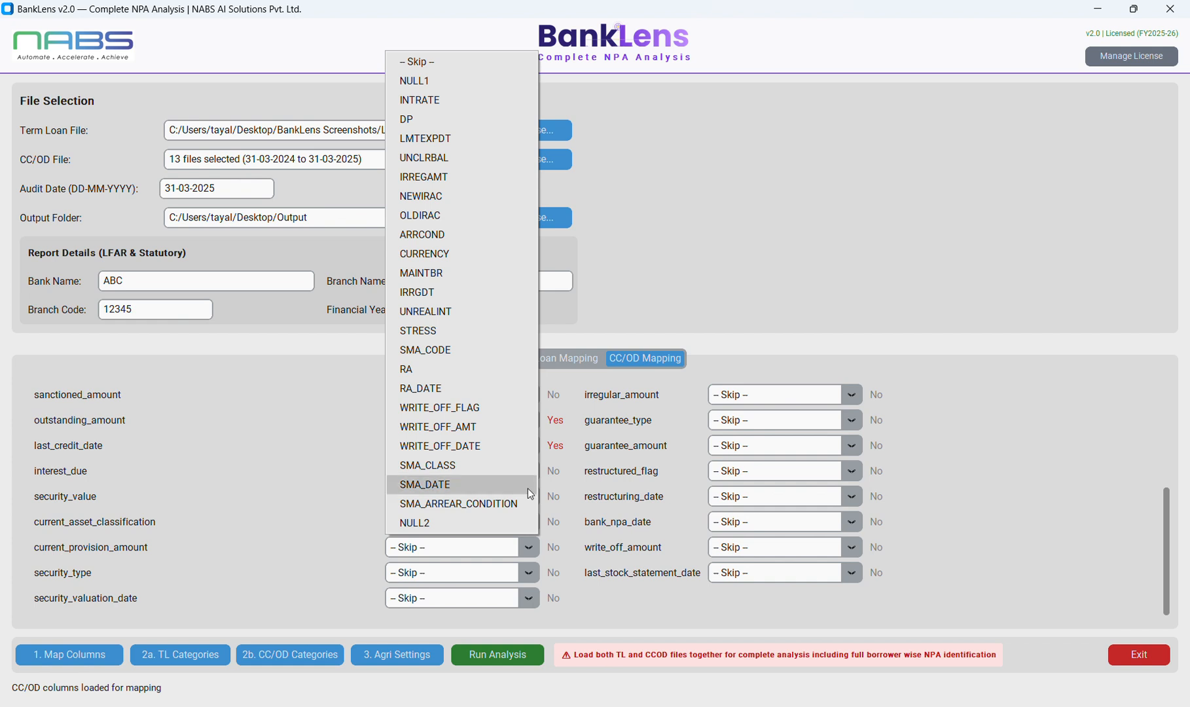
click(460, 466)
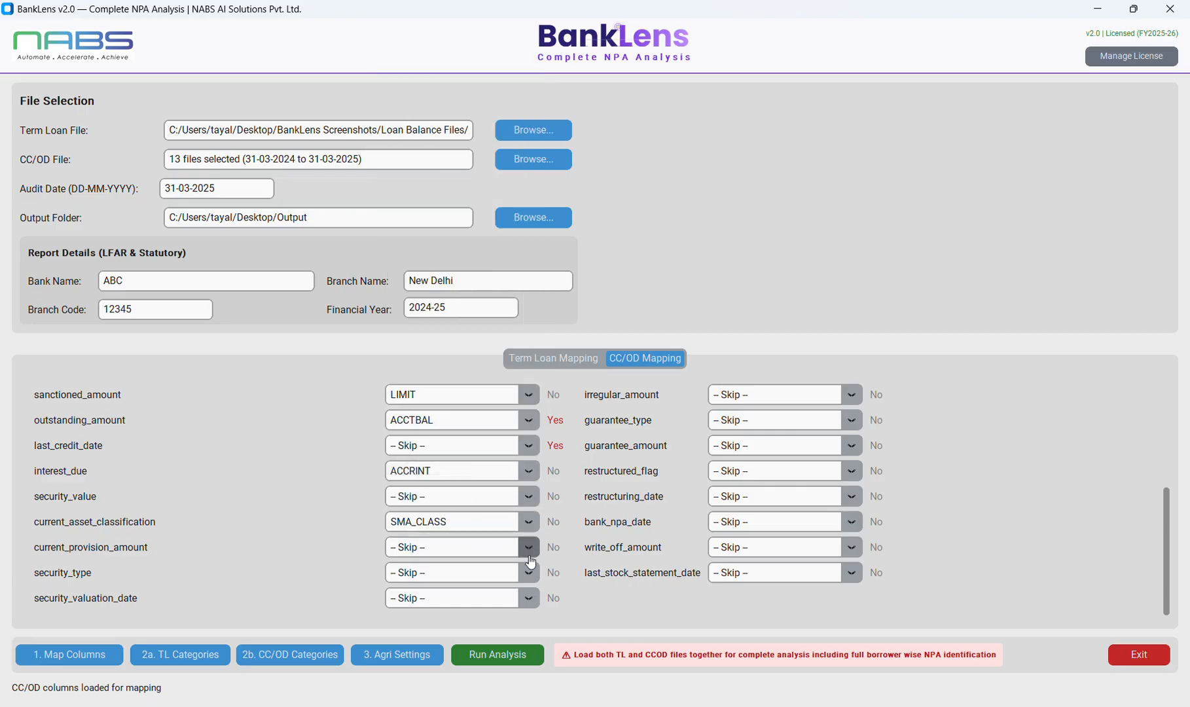
scroll(611, 547, up, 1)
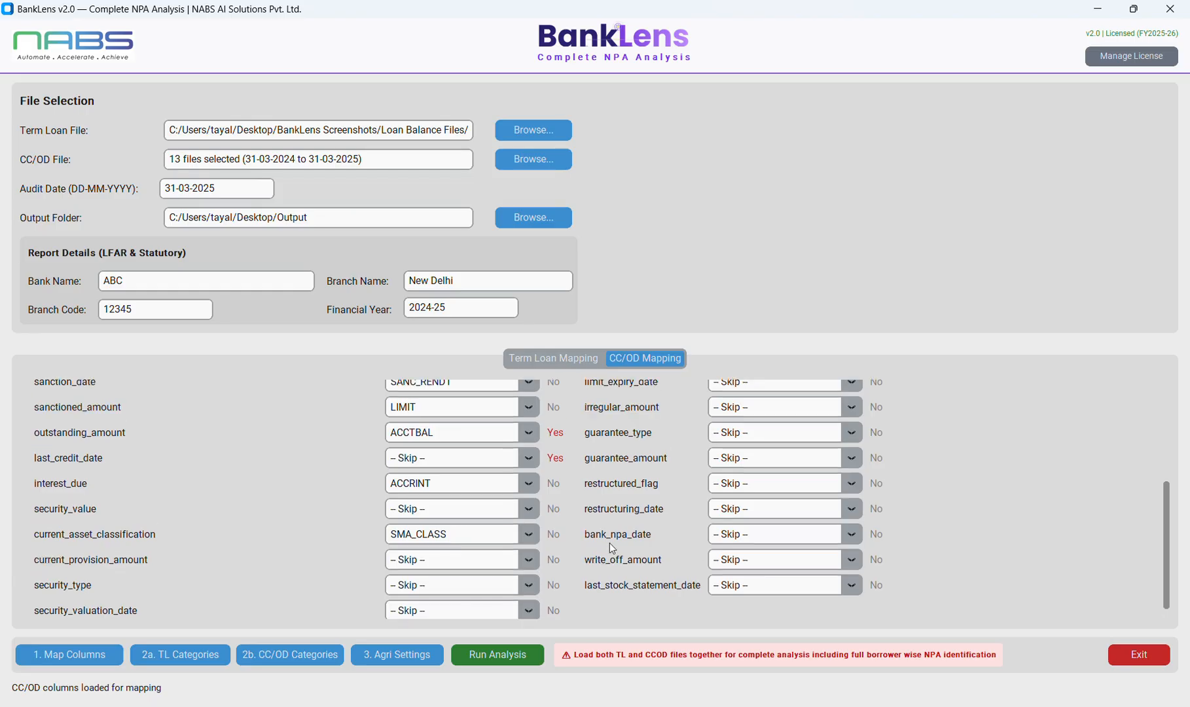
Map drawing_power to DP and unrealized_interest to UNREALINT in the CC/OD mapping.
scroll(611, 547, up, 5)
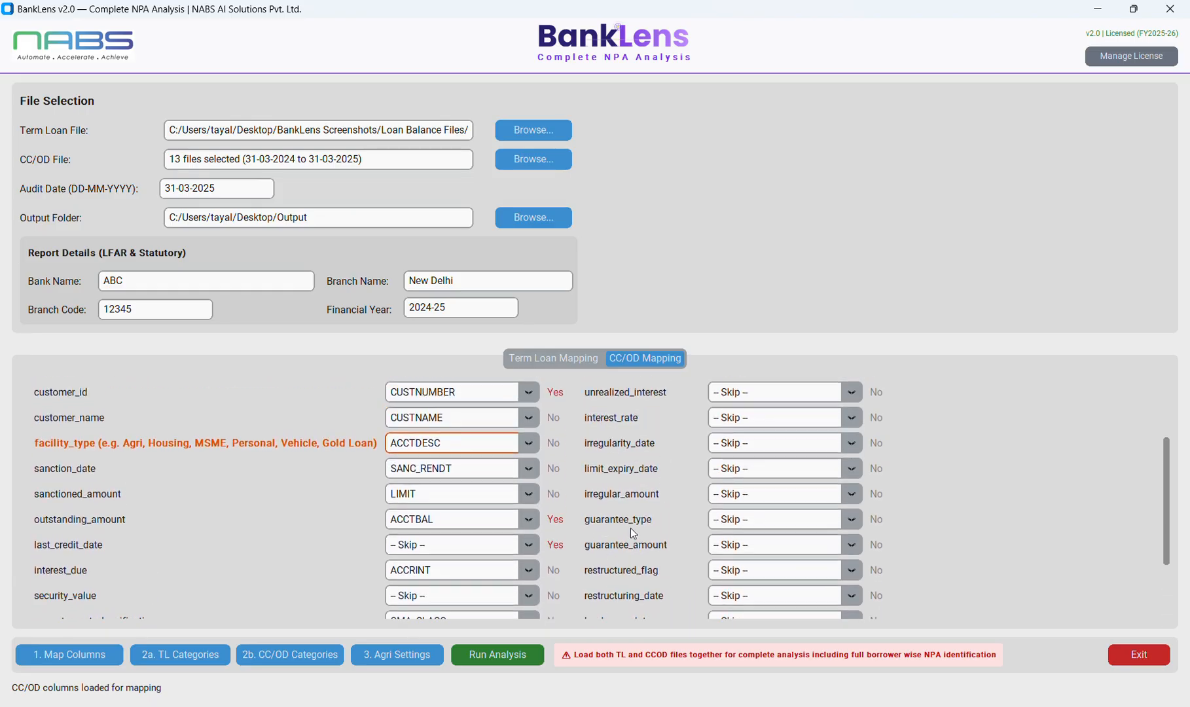
scroll(632, 532, up, 3)
click(853, 419)
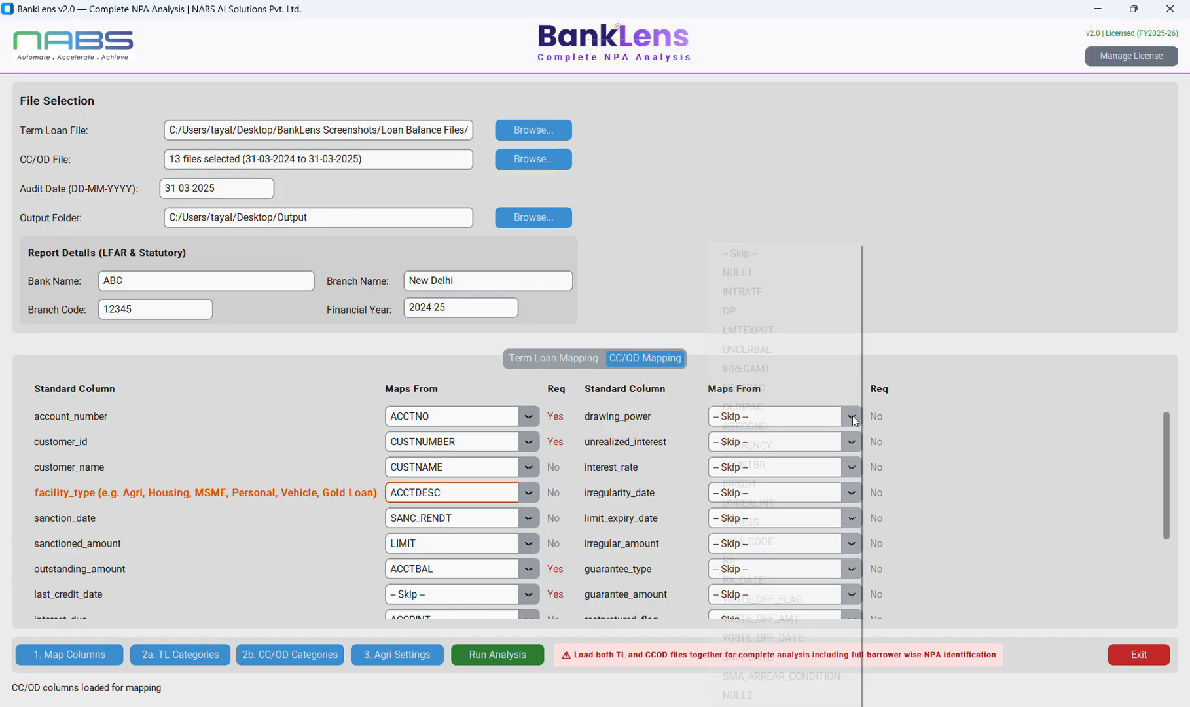
click(769, 309)
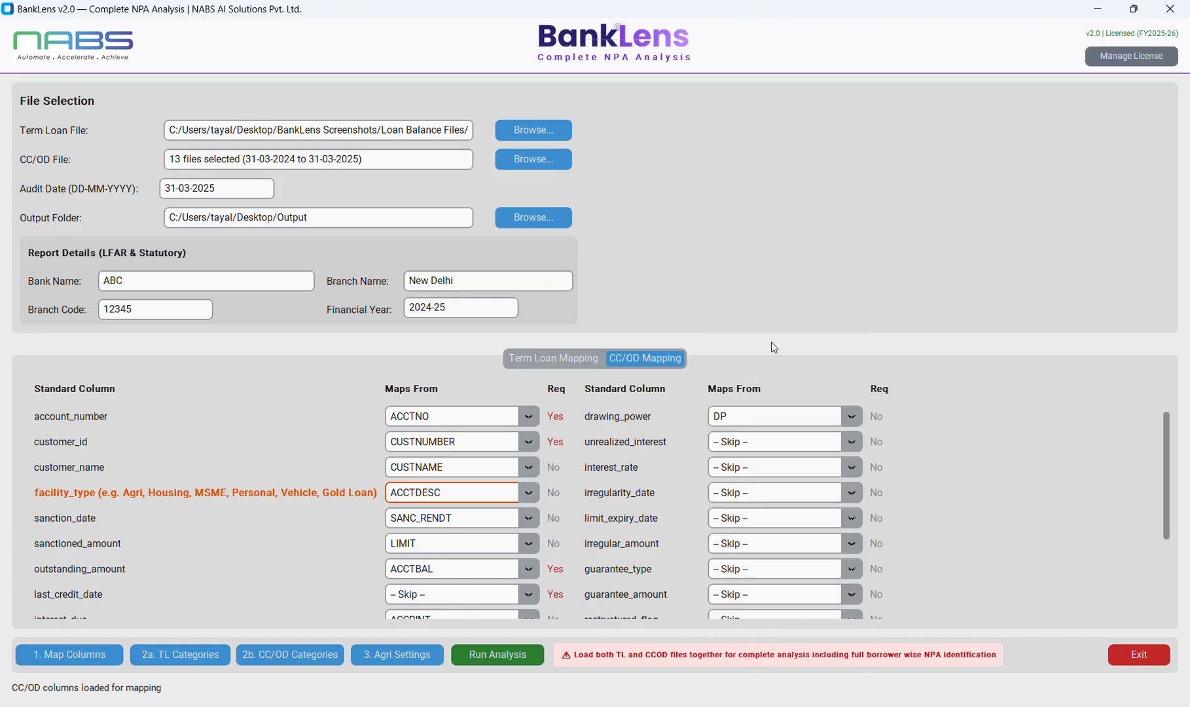
click(851, 442)
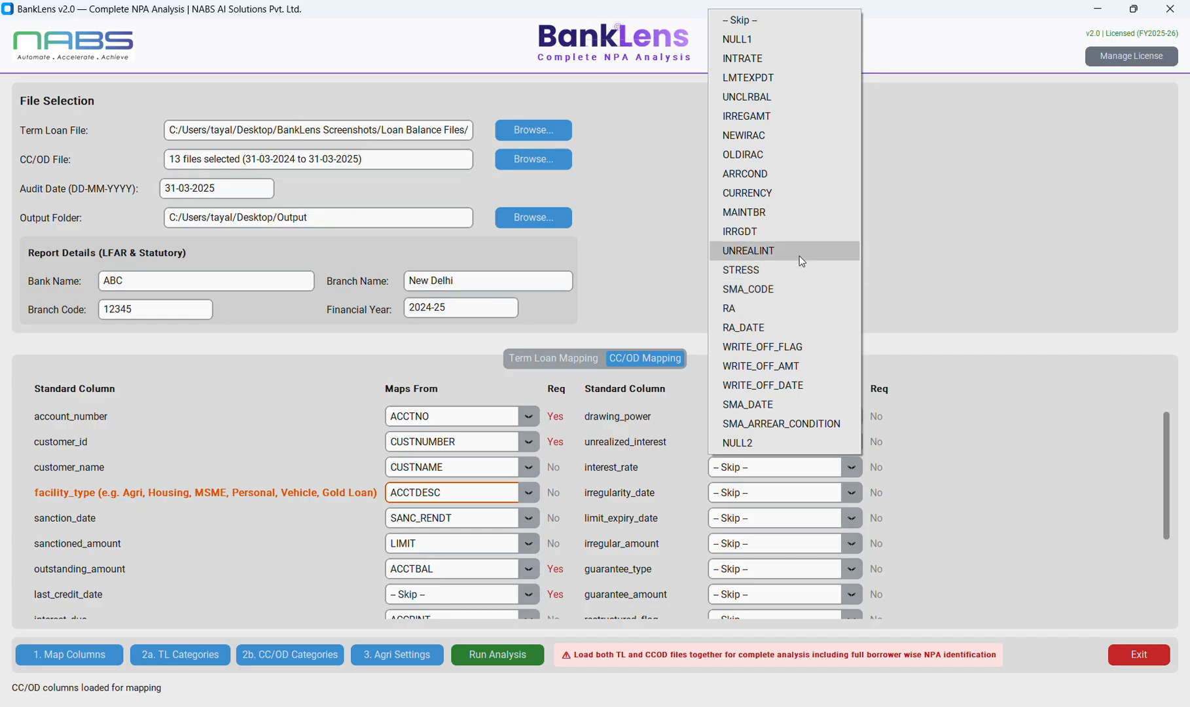
click(799, 254)
Map interest_rate to INTRATE and irregularity_date to IRRGDT in the CC/OD mapping.
click(855, 466)
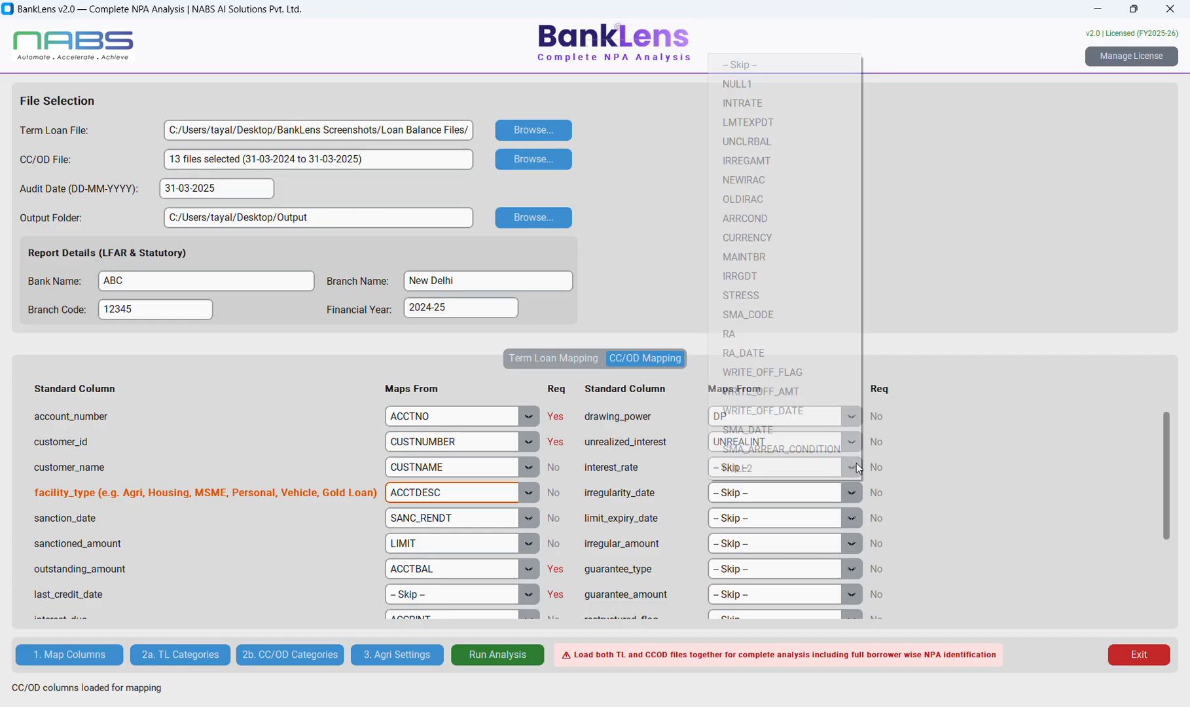
click(789, 100)
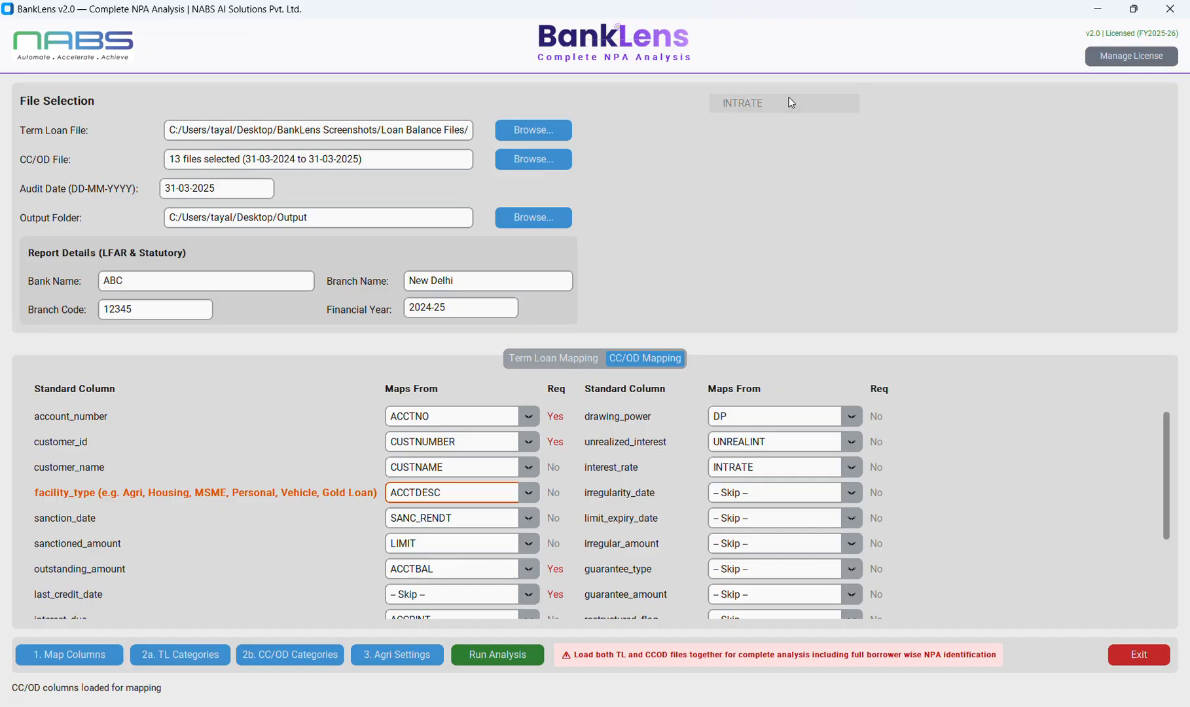
click(853, 494)
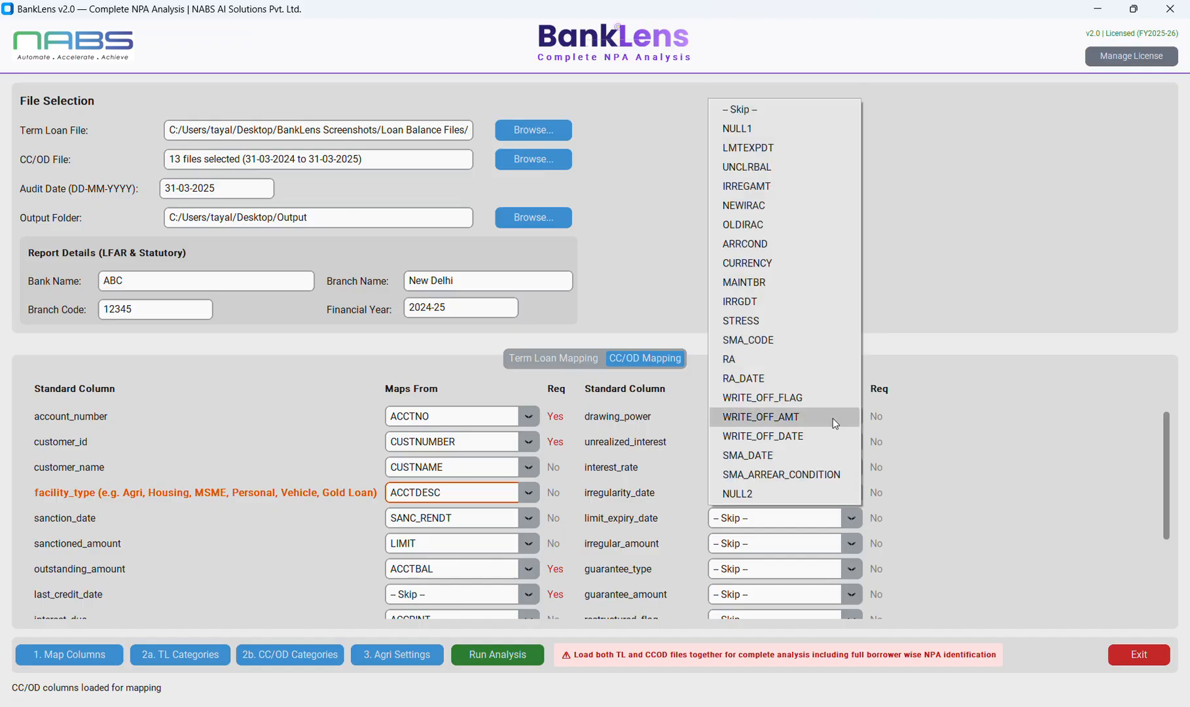
click(784, 302)
Map limit_expiry_date to LMTEXPDT and irregular_amount to IRREGAMT in the CC/OD mapping.
scroll(703, 511, down, 1)
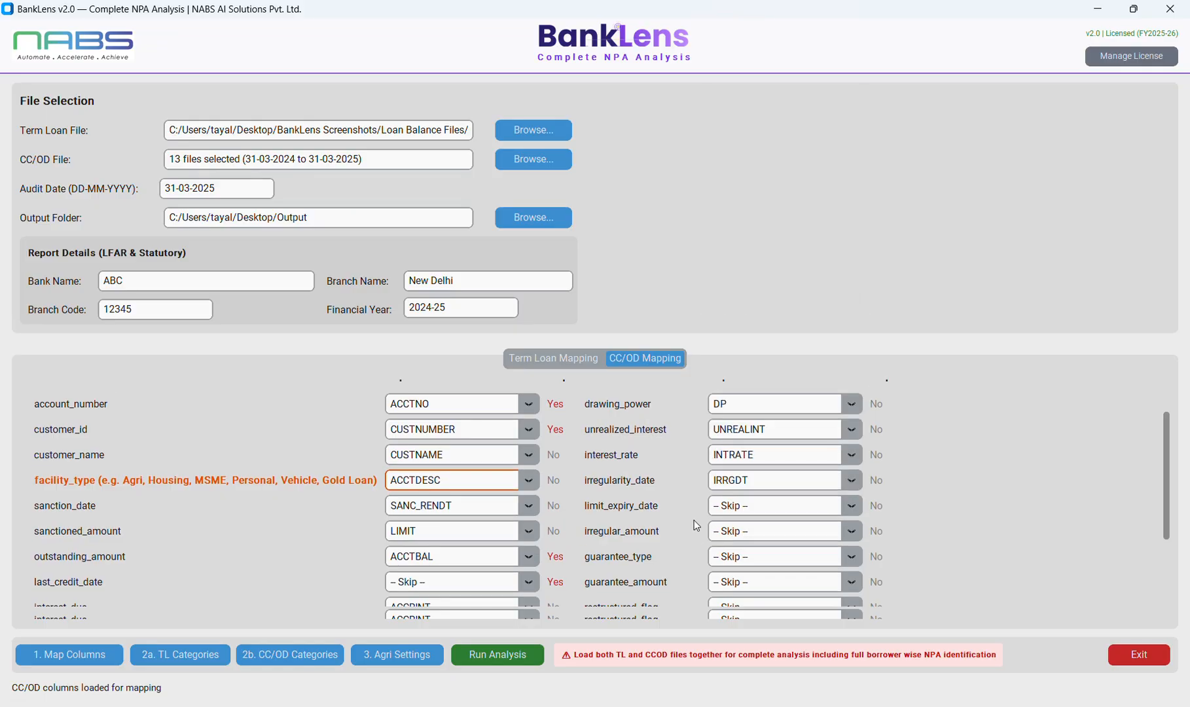
scroll(694, 524, down, 5)
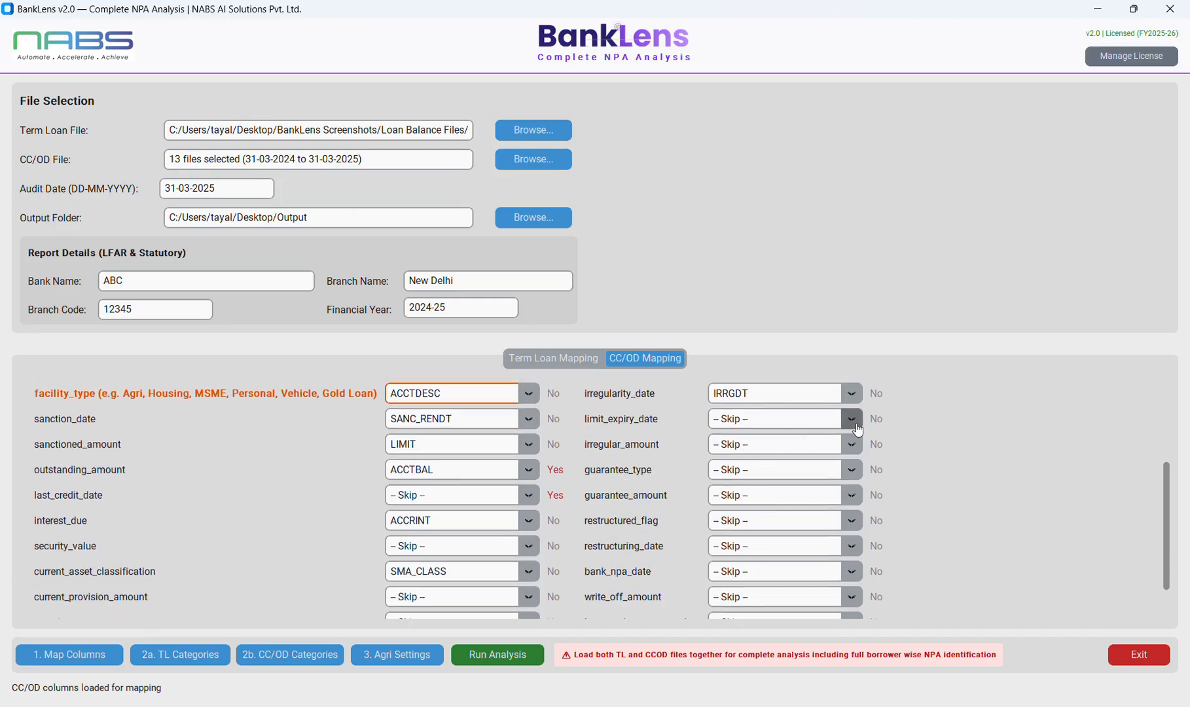
click(853, 420)
click(784, 98)
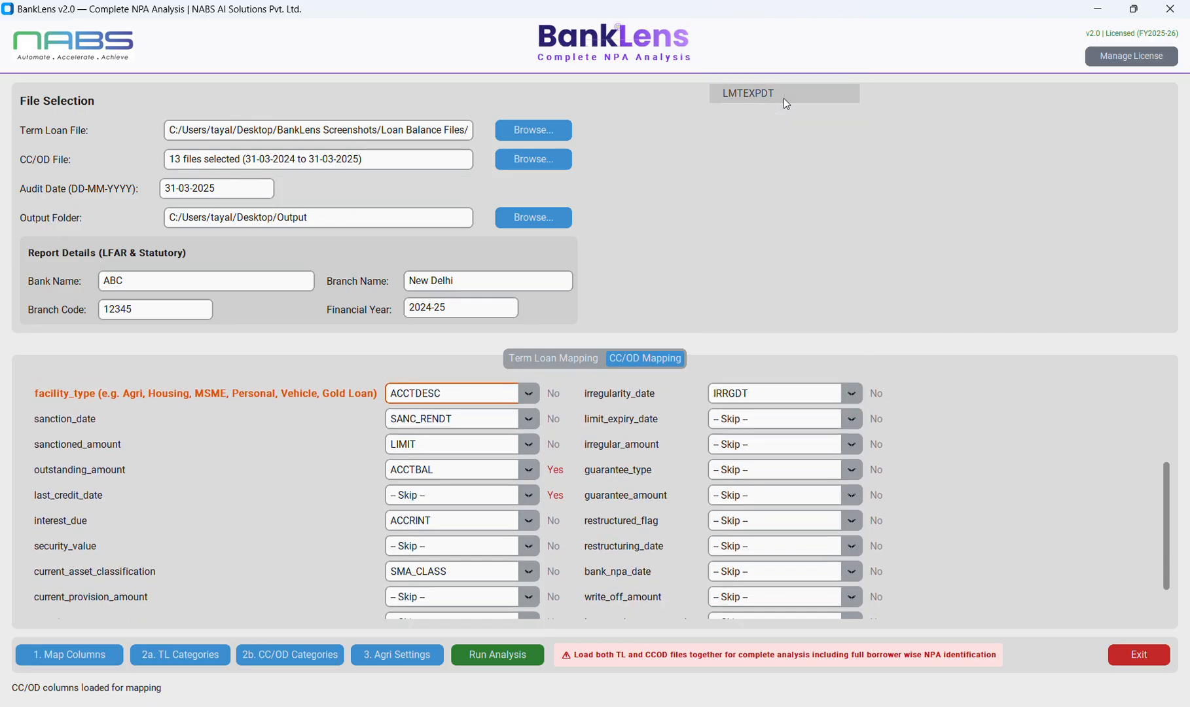
click(855, 444)
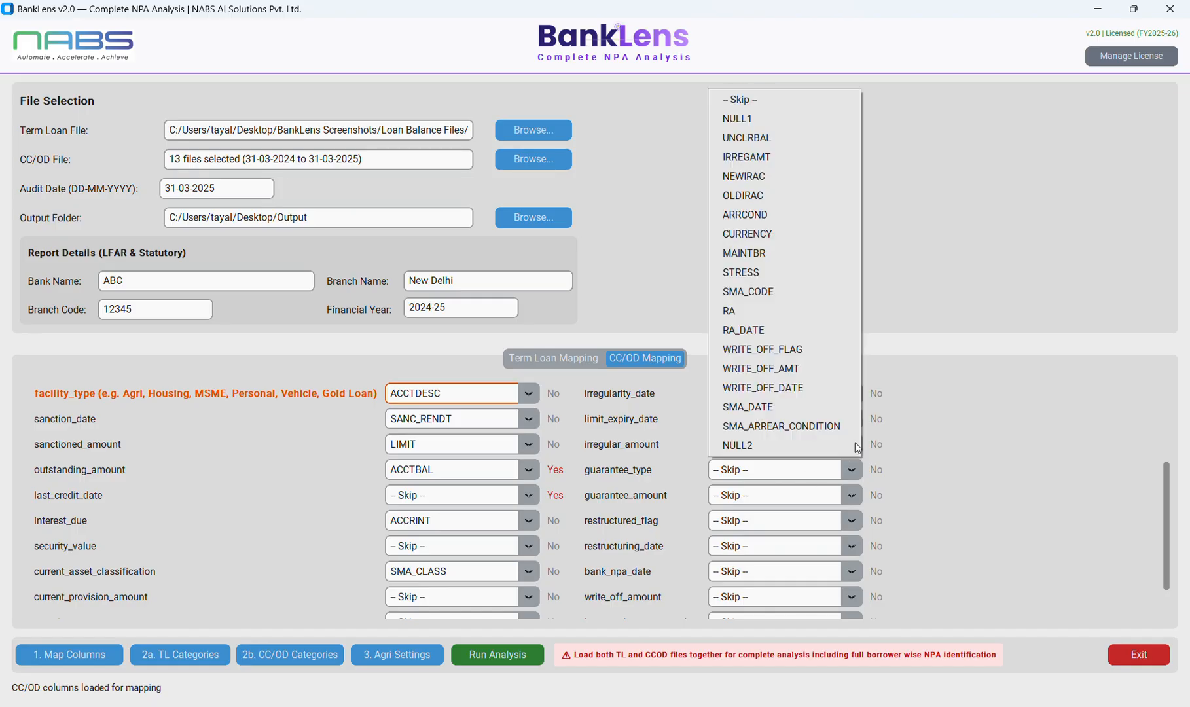
click(790, 169)
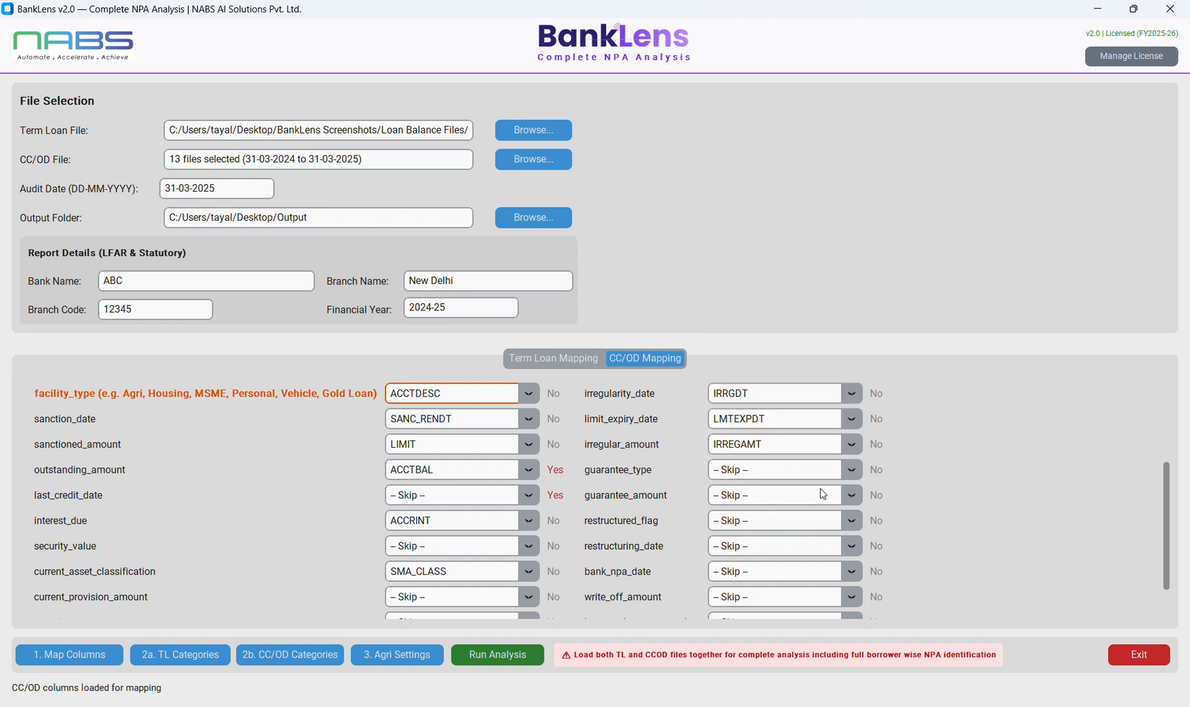
Map restructured_flag to RA and restructuring_date to RA_DATE in the CC/OD mapping.
click(851, 521)
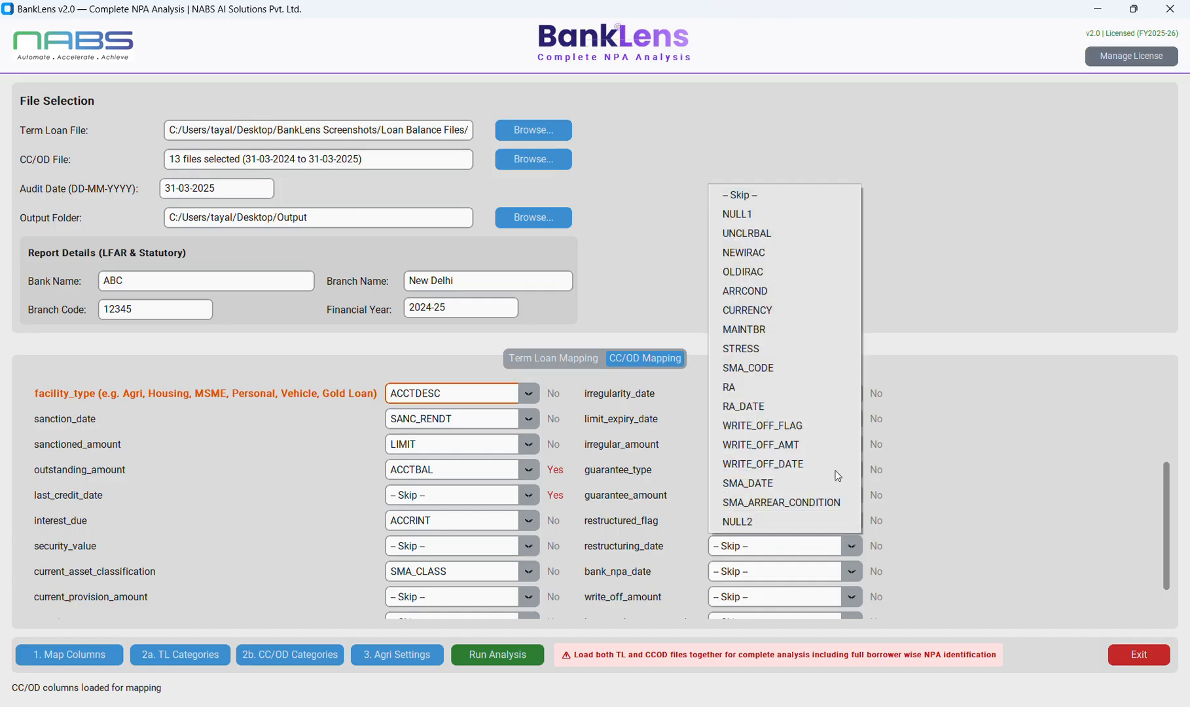
click(827, 393)
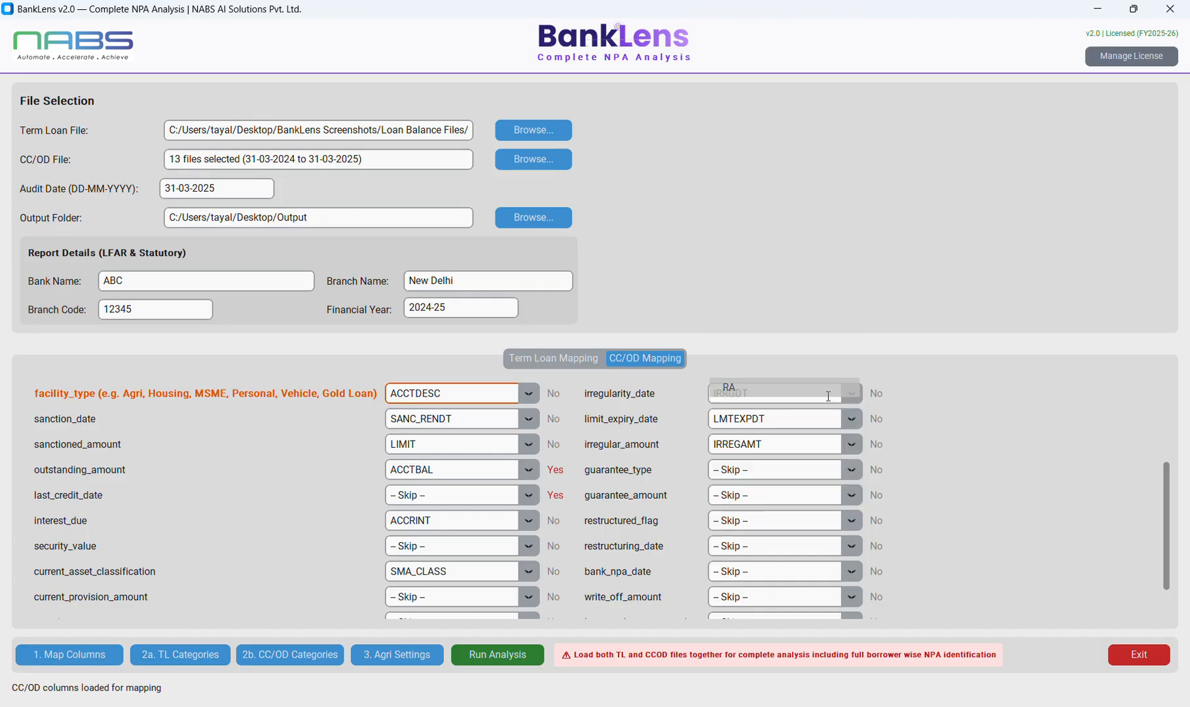
click(856, 544)
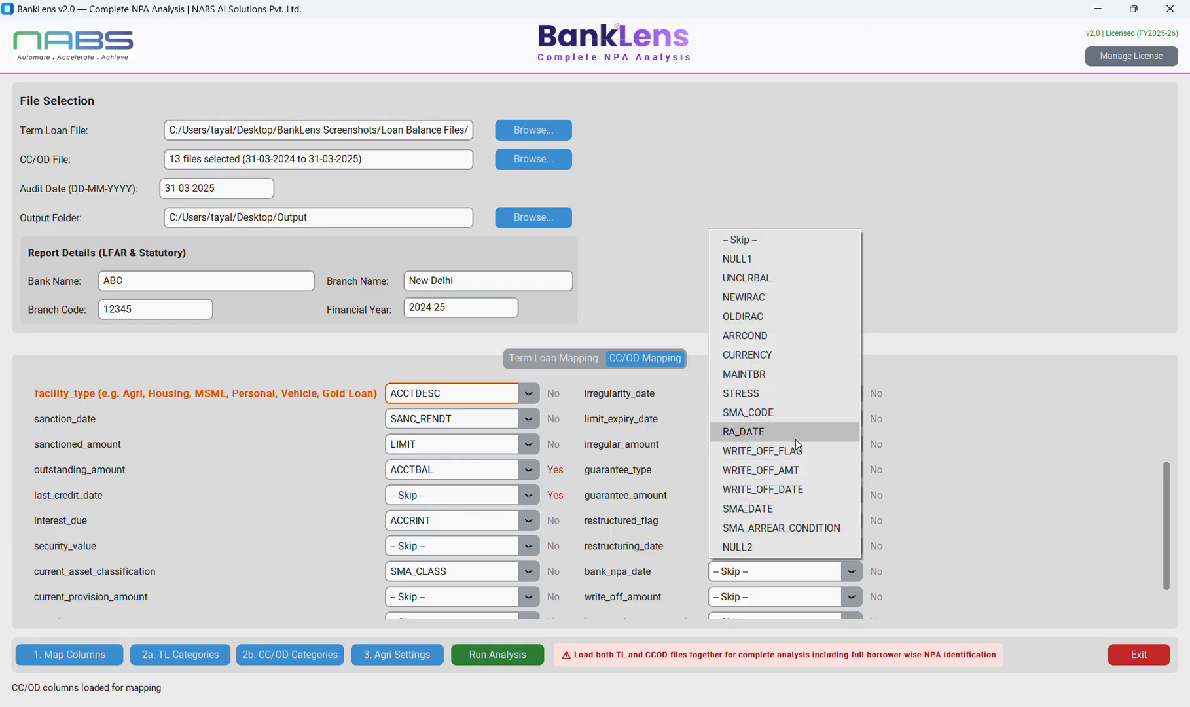
click(795, 437)
Map write_off_amount to WRITE_OFF_AMT in the CC/OD mapping.
scroll(642, 548, down, 2)
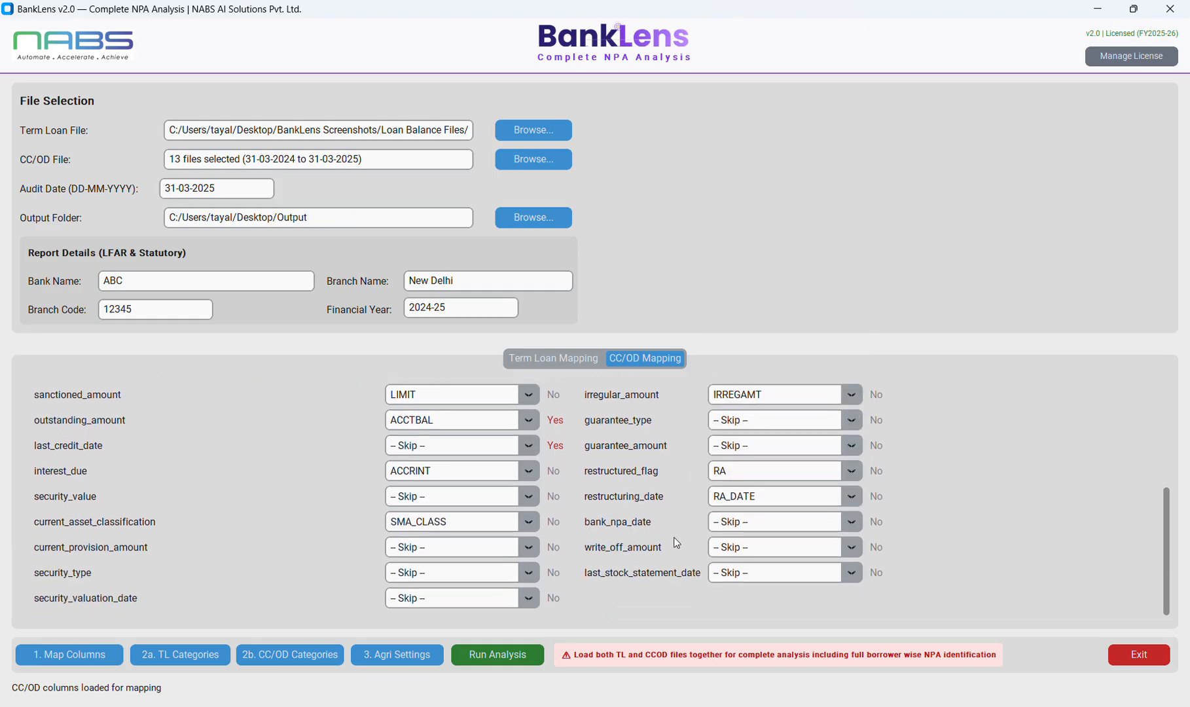
click(851, 571)
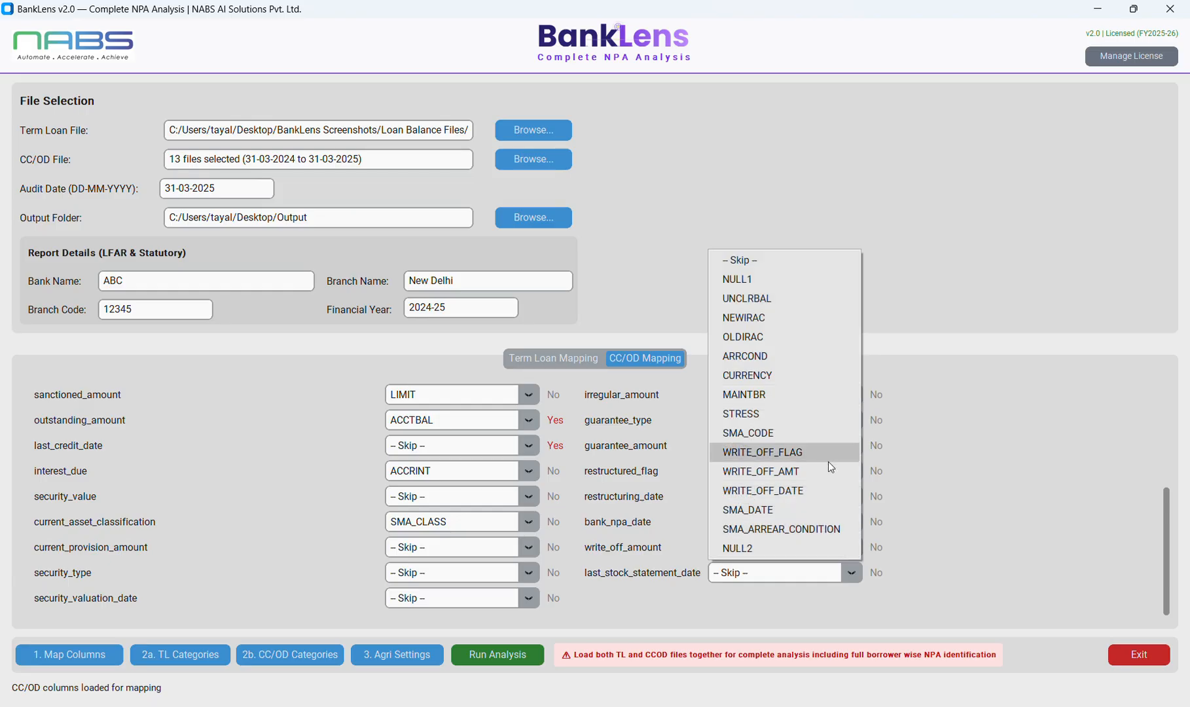
click(829, 471)
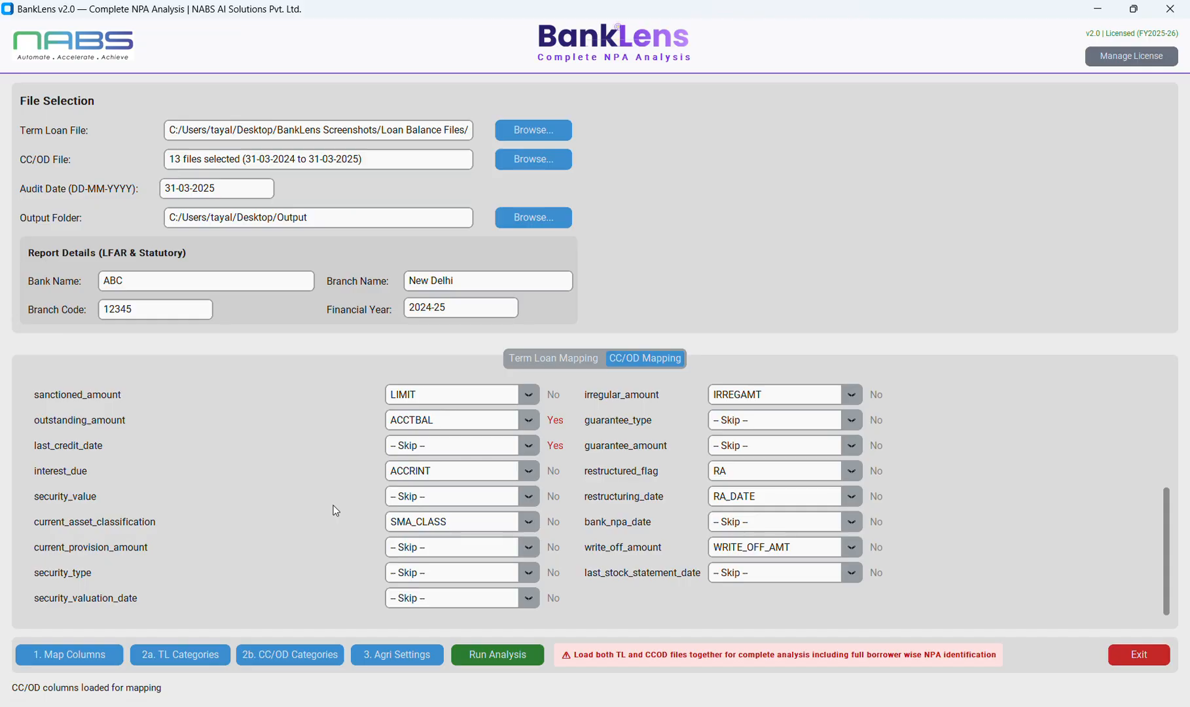
Review the RBI categories prefilled for the CC/OD scheme codes and the available category options, and apply the CC/OD classification as it stands.
scroll(335, 510, up, 4)
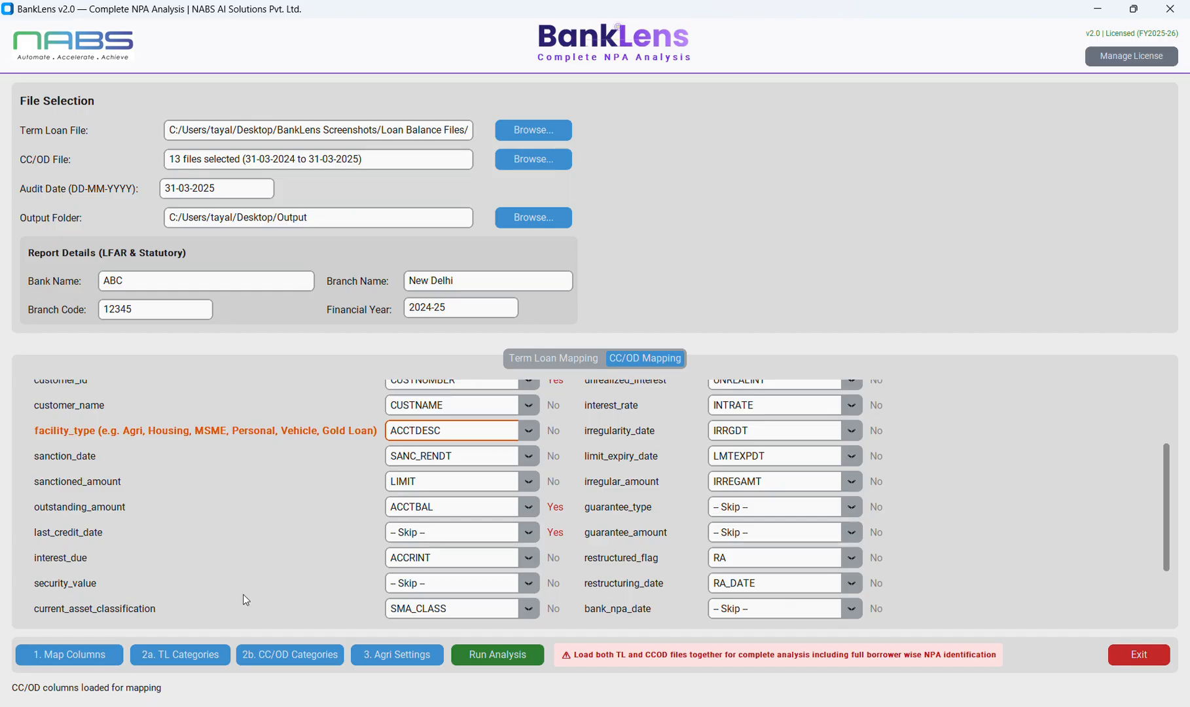
click(300, 658)
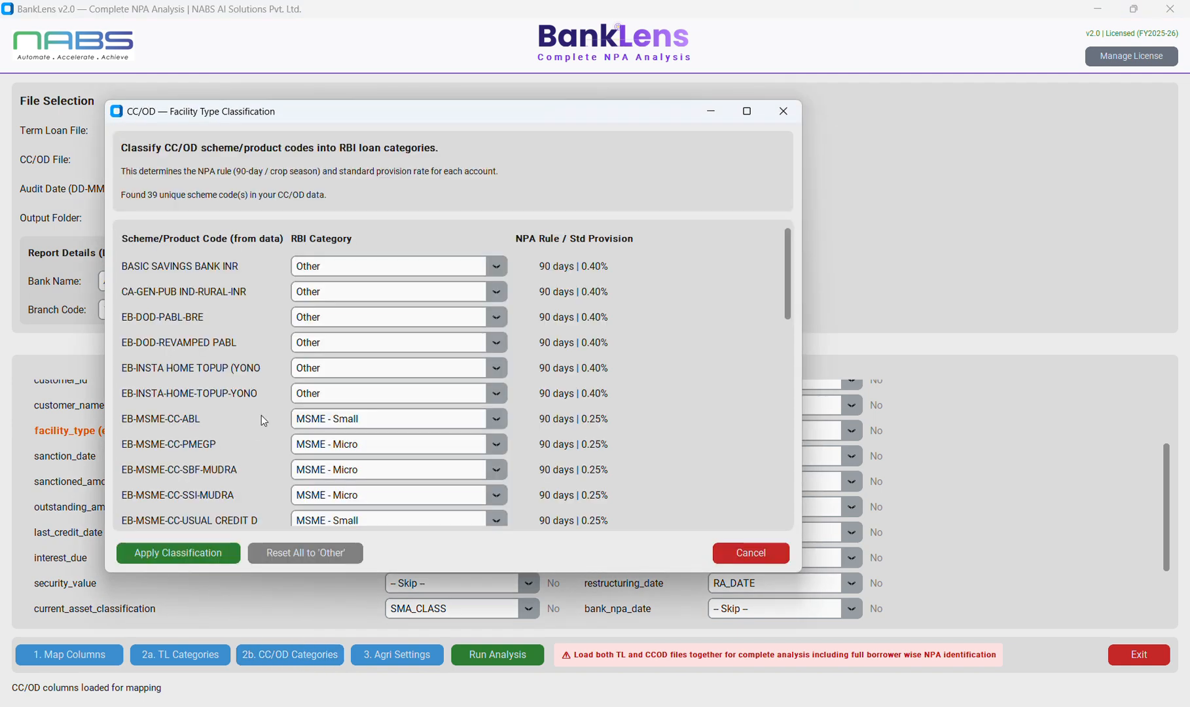
click(746, 111)
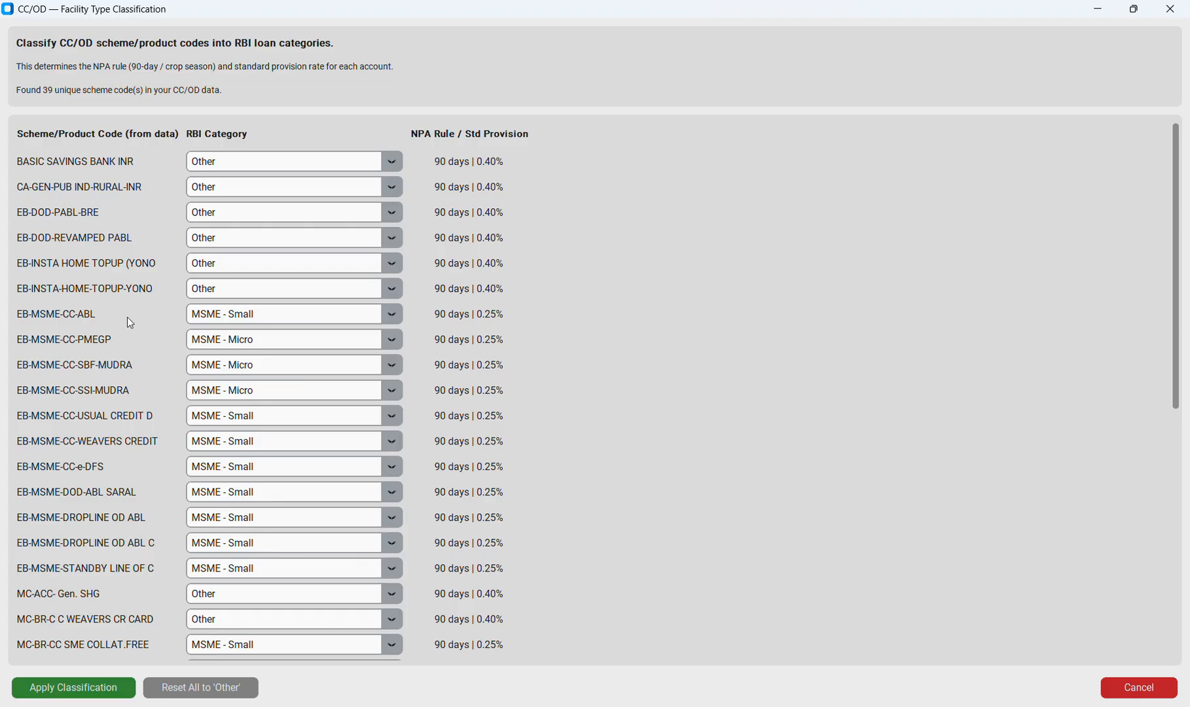
click(393, 166)
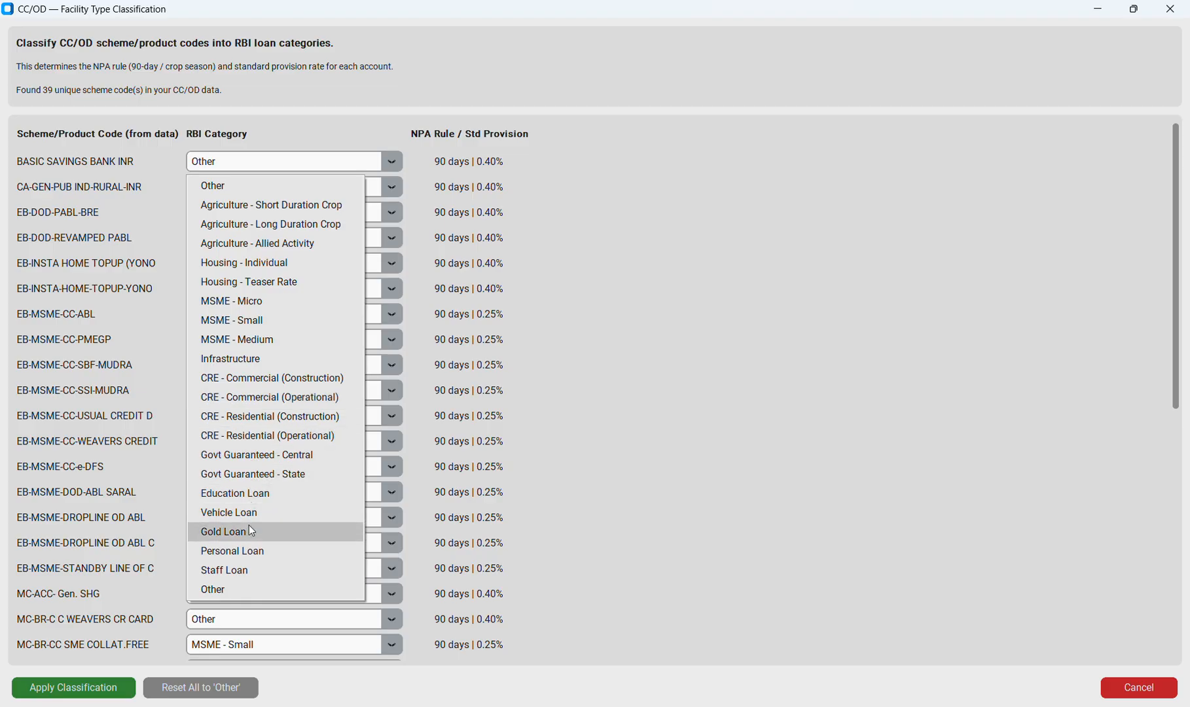
click(537, 445)
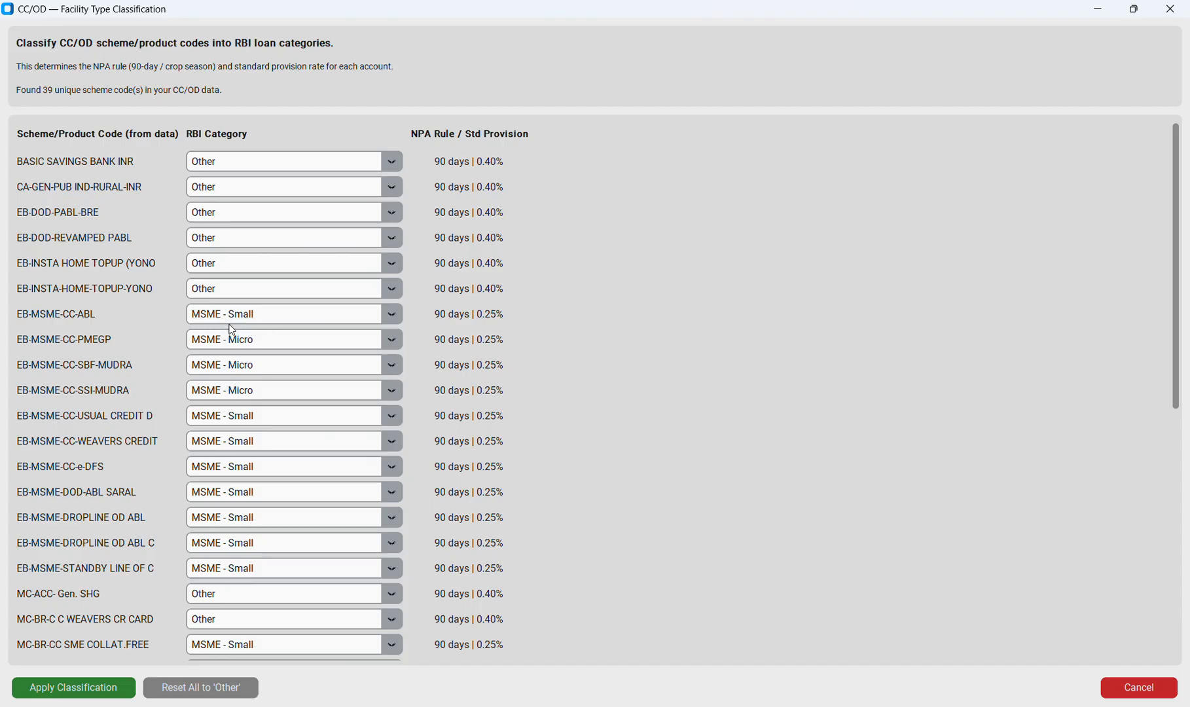
scroll(120, 469, down, 1)
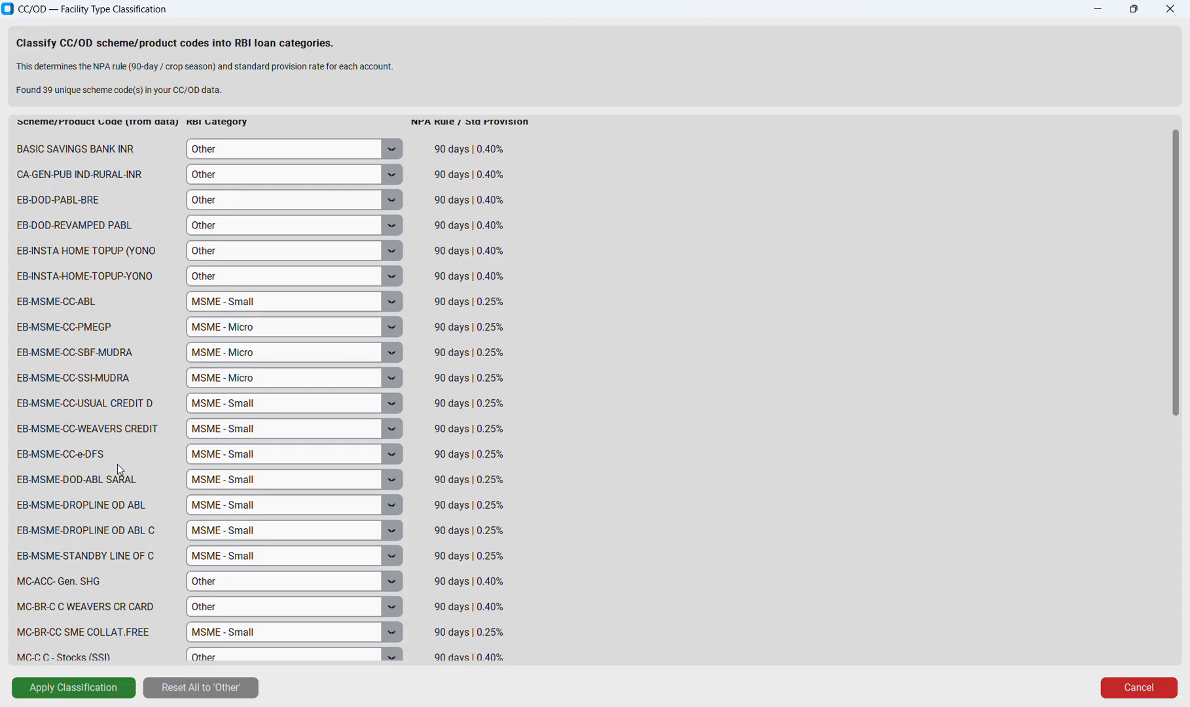
click(81, 689)
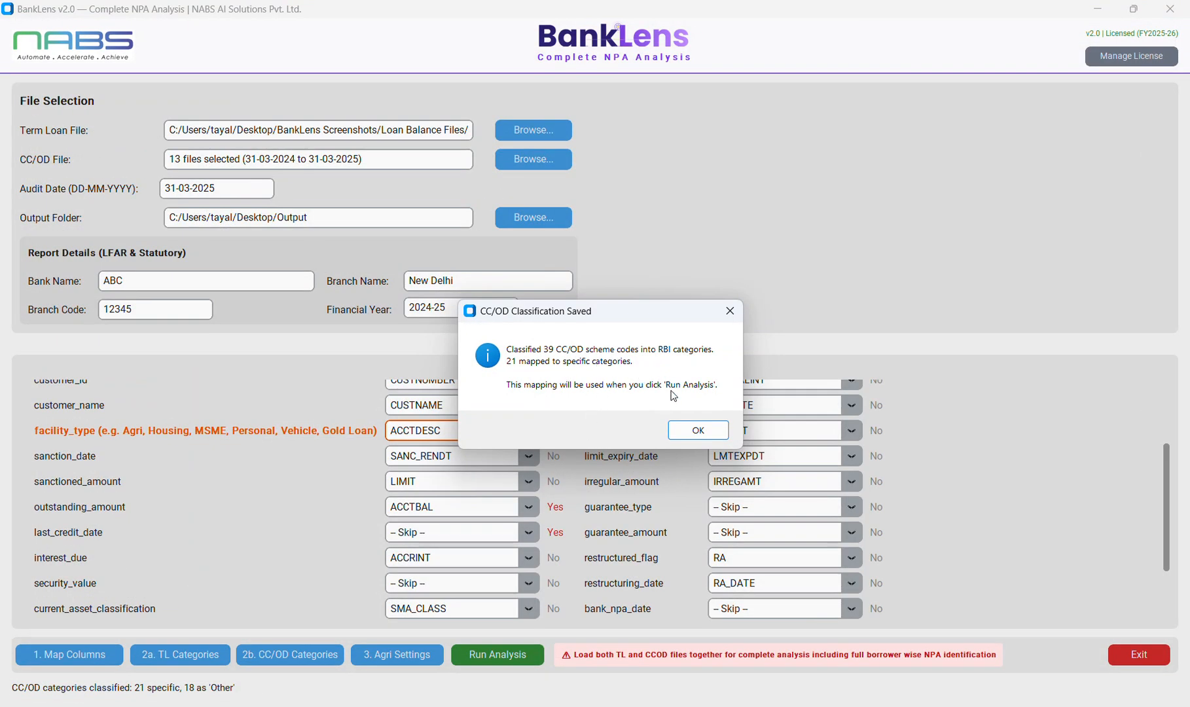
click(697, 431)
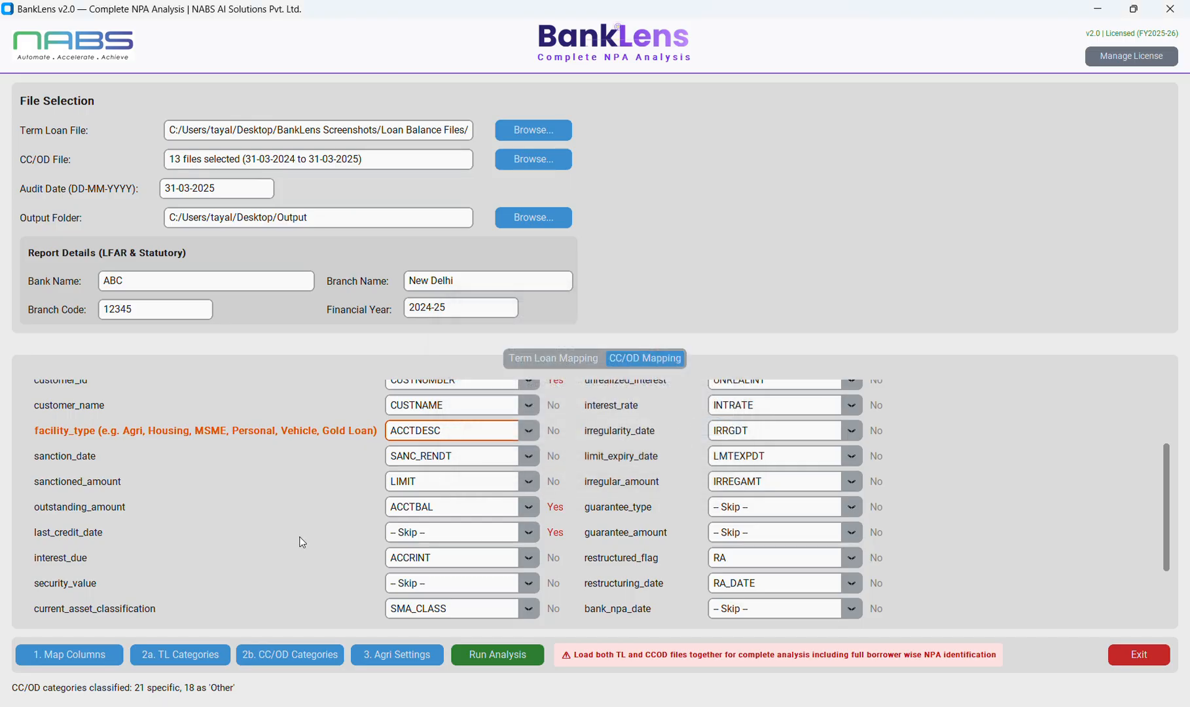
Enable Double Cropping Area in the agricultural loan settings and apply them with the default crop due dates.
click(393, 656)
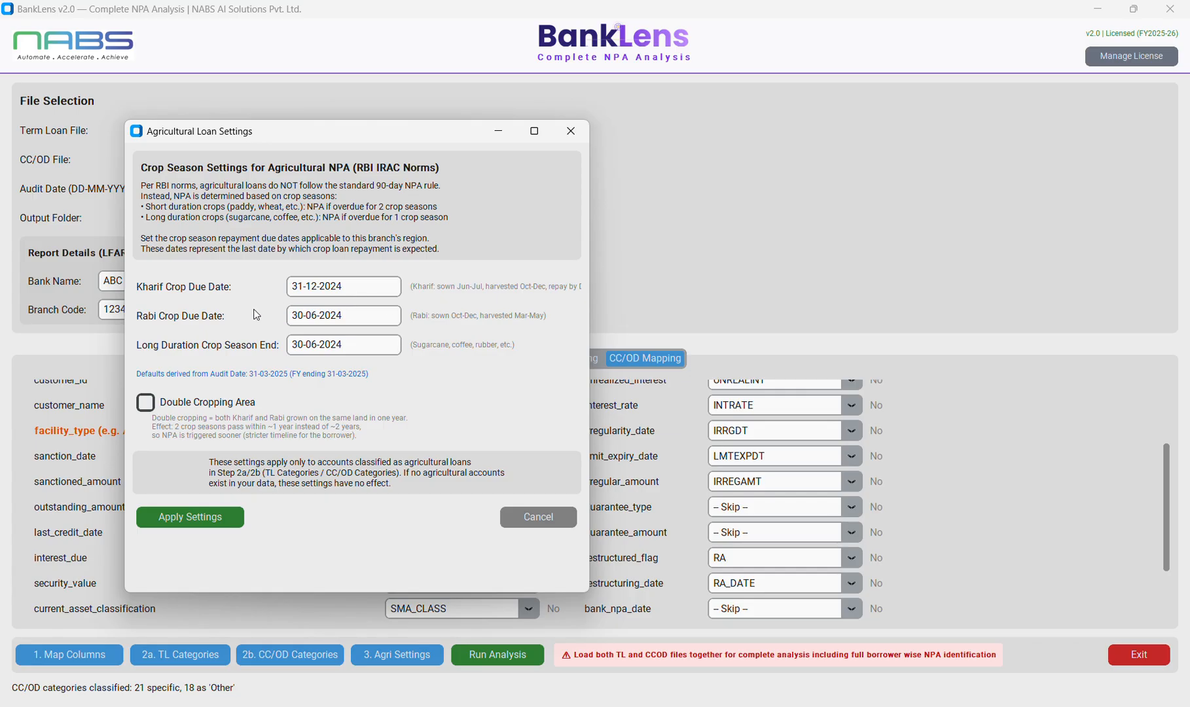
click(147, 403)
click(192, 518)
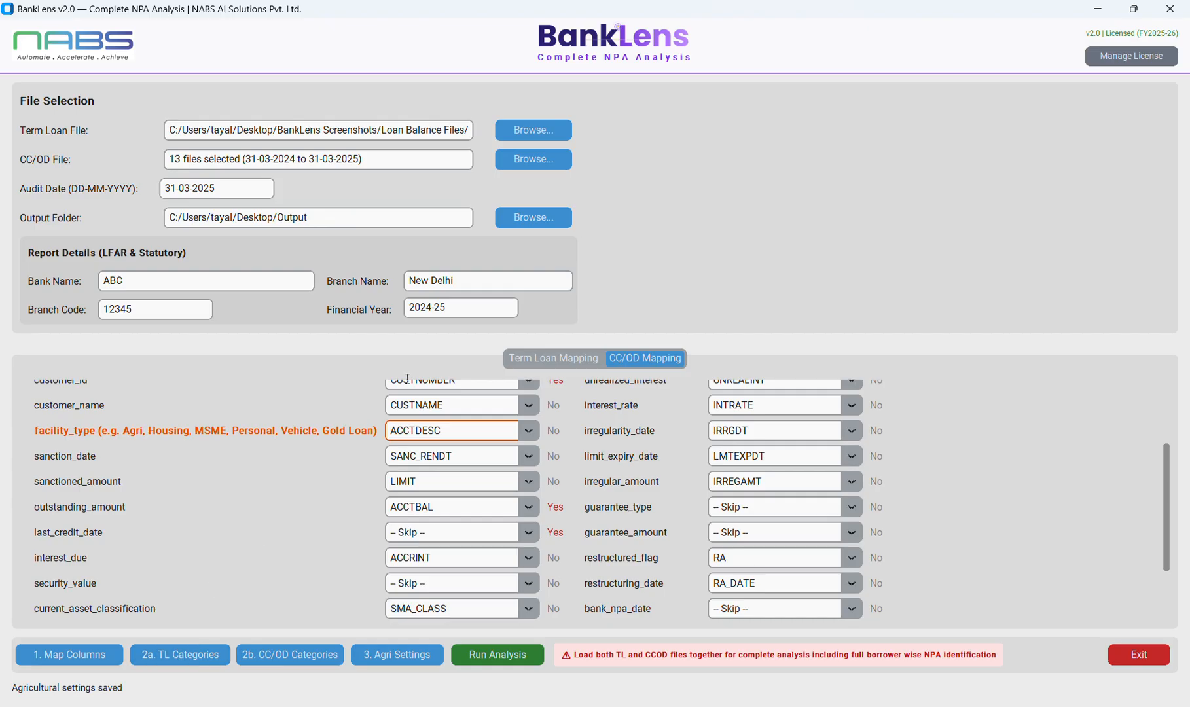
Switch to the term loan mapping, review the RBI categories prefilled for its scheme codes, and apply the term loan classification.
click(542, 358)
scroll(257, 501, down, 3)
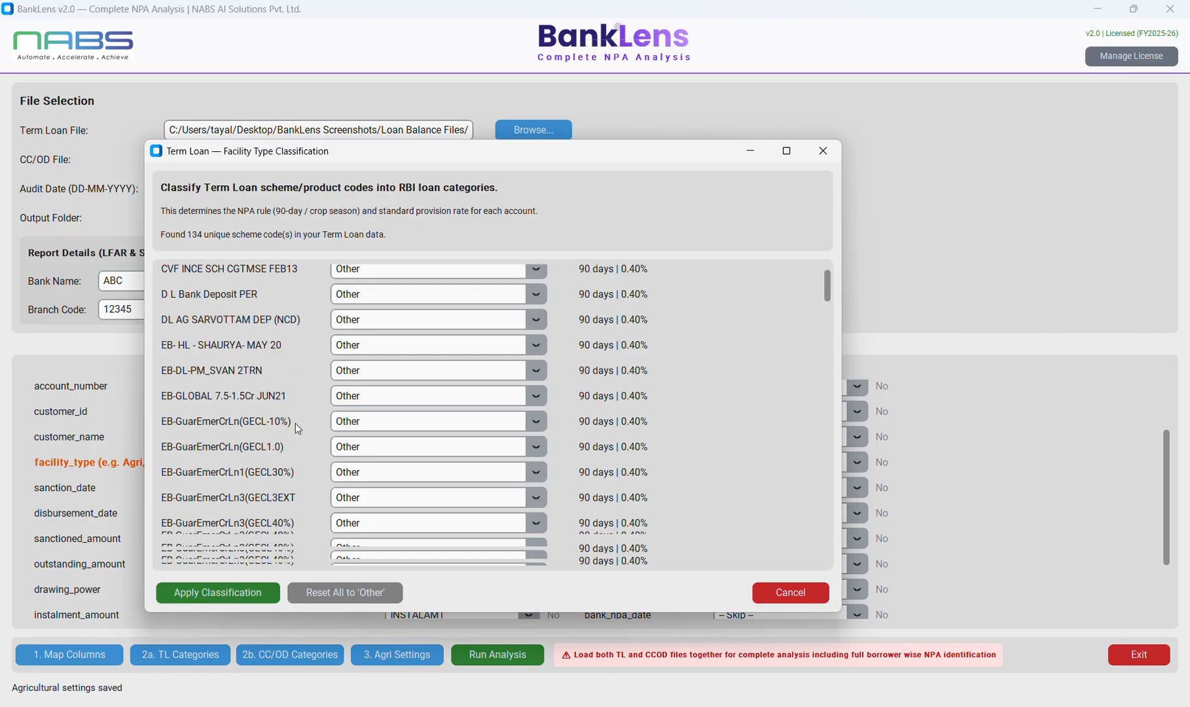
scroll(296, 423, down, 10)
click(216, 592)
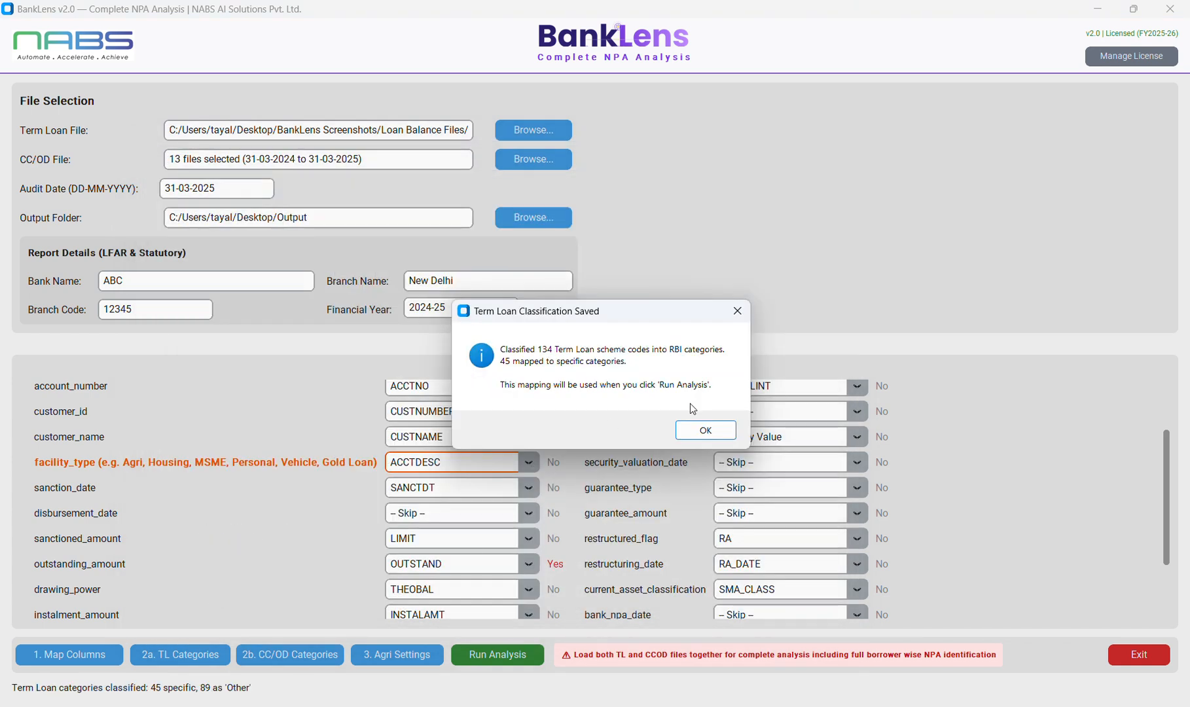
click(706, 431)
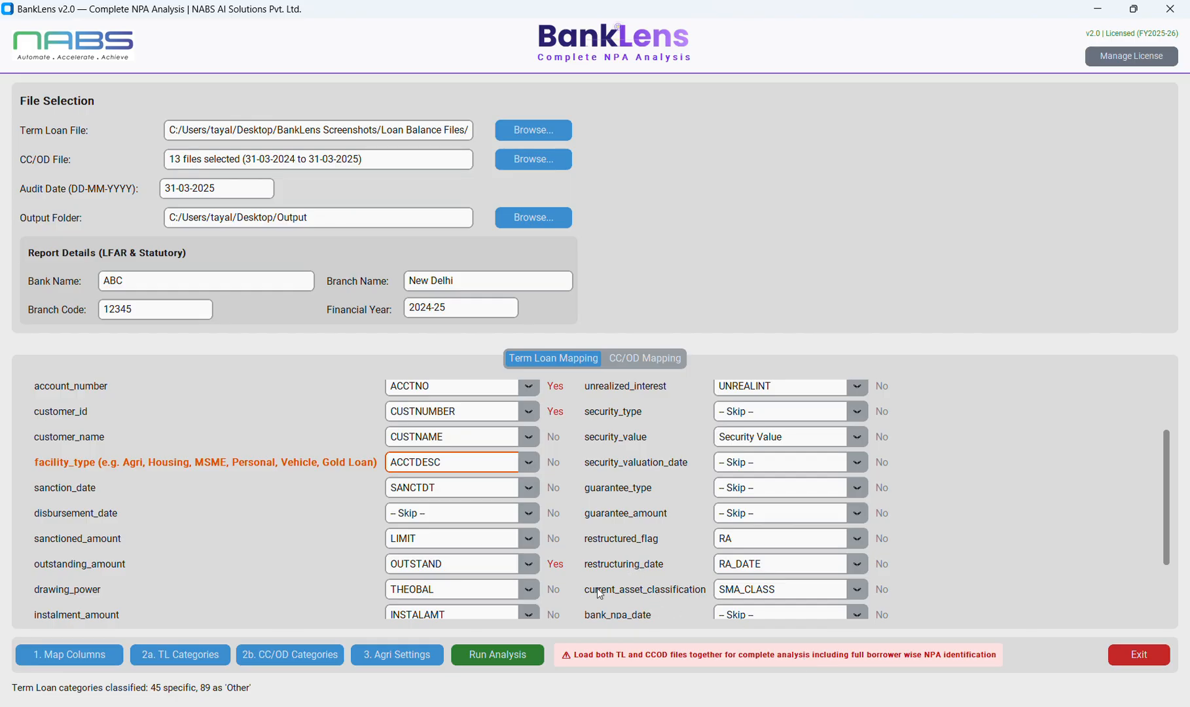
Run the NPA analysis, reviewing the pre-analysis assumptions and disclaimer and accepting them to proceed.
click(491, 657)
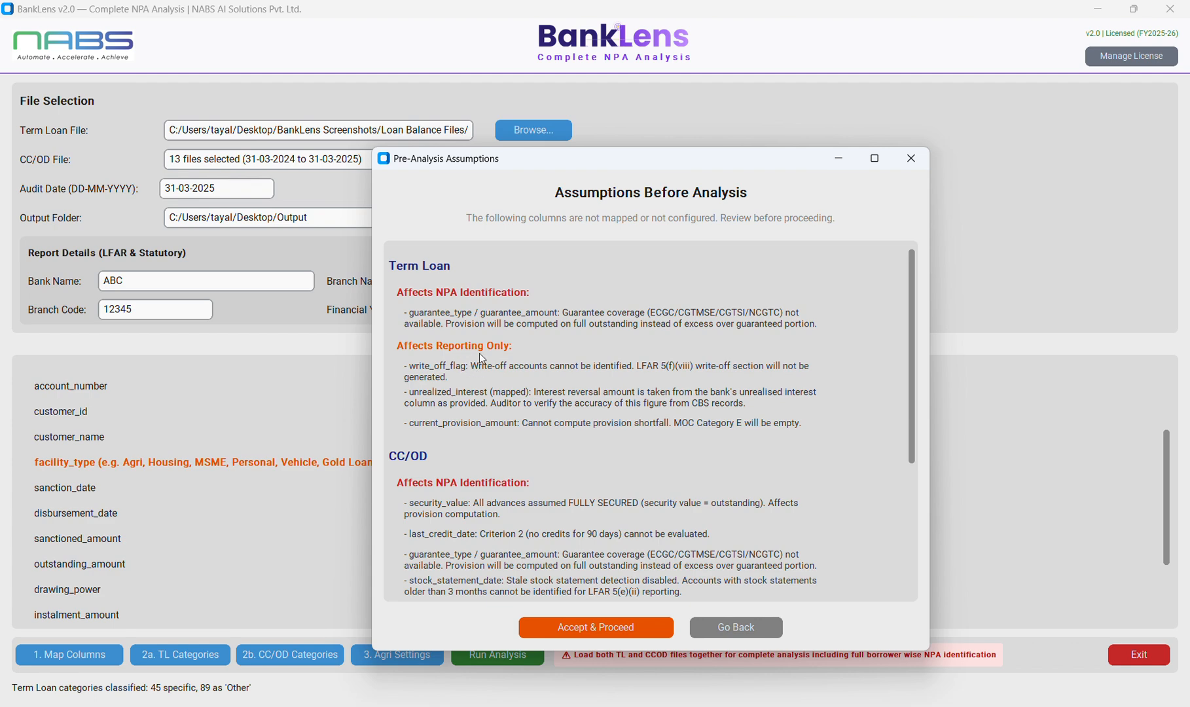
scroll(471, 398, down, 5)
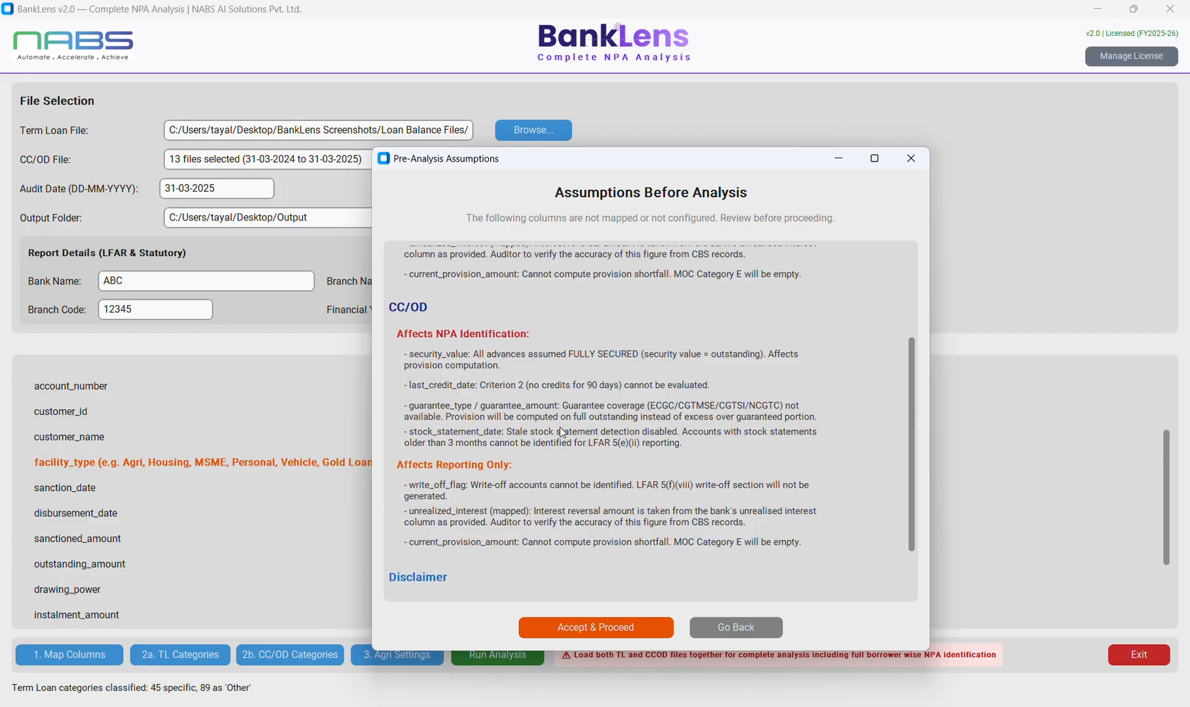
scroll(561, 432, down, 3)
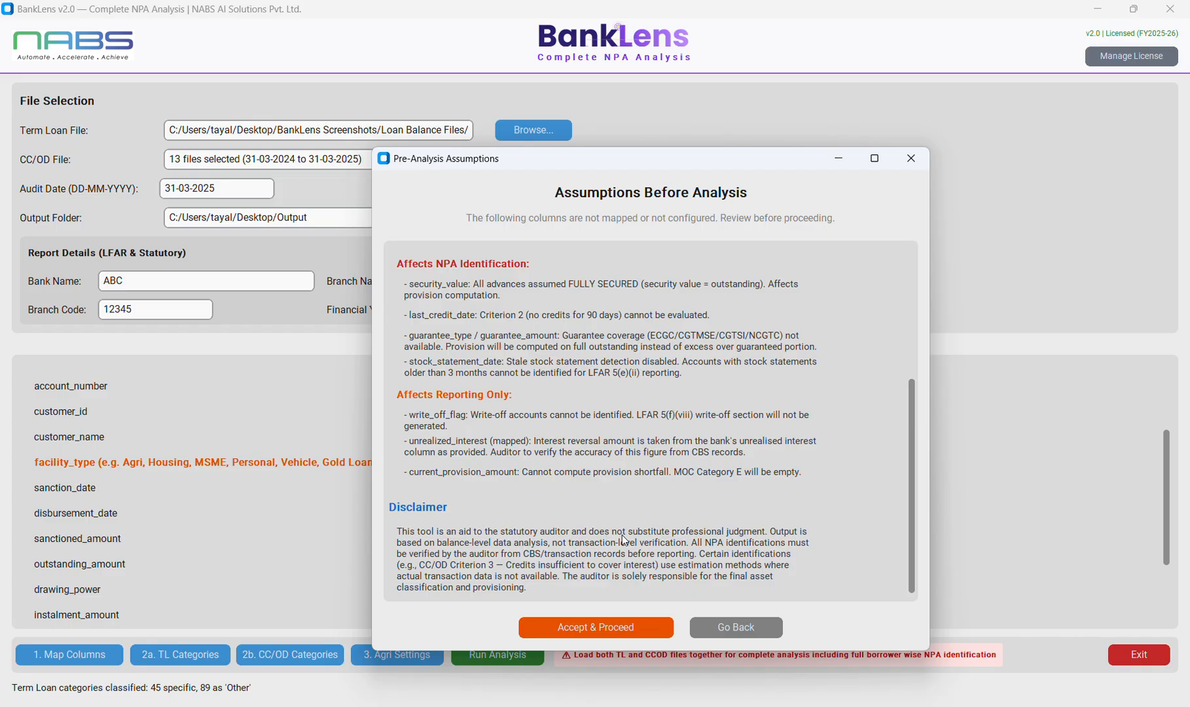
click(594, 626)
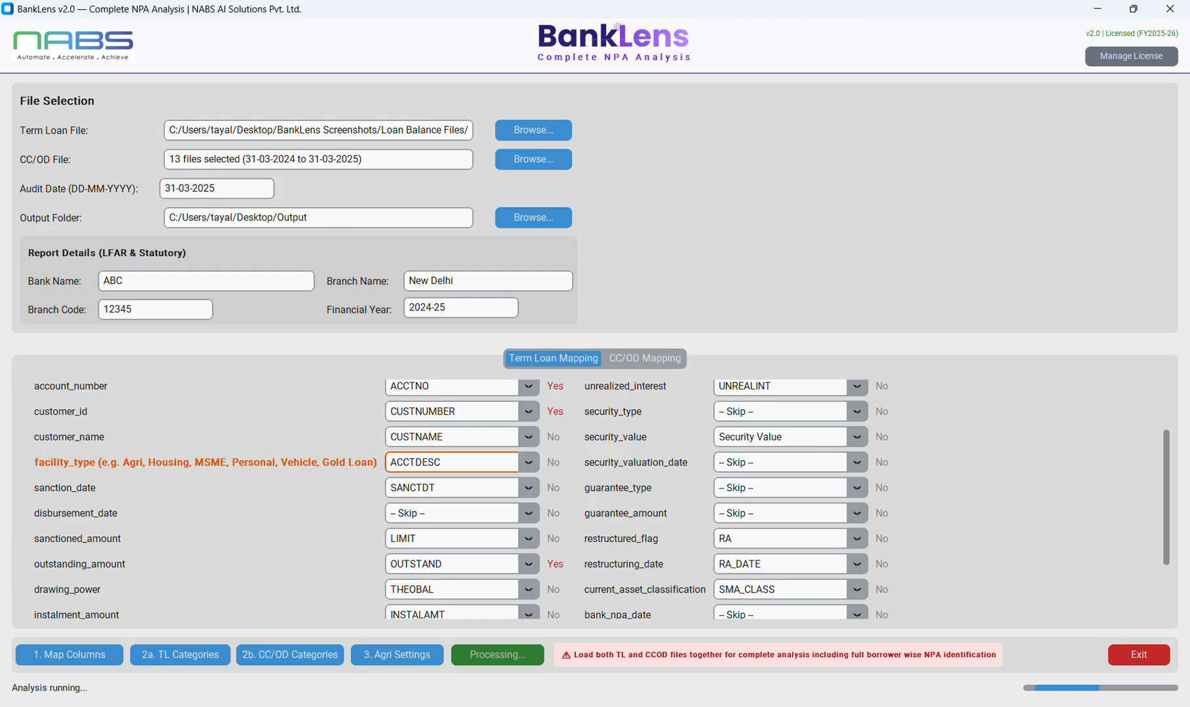
Switch to File Explorer, open the Output folder and look over the generated reports, including term_loan_npa_analysis and WP_ccod_npa_analysis.
mouse_move(843, 704)
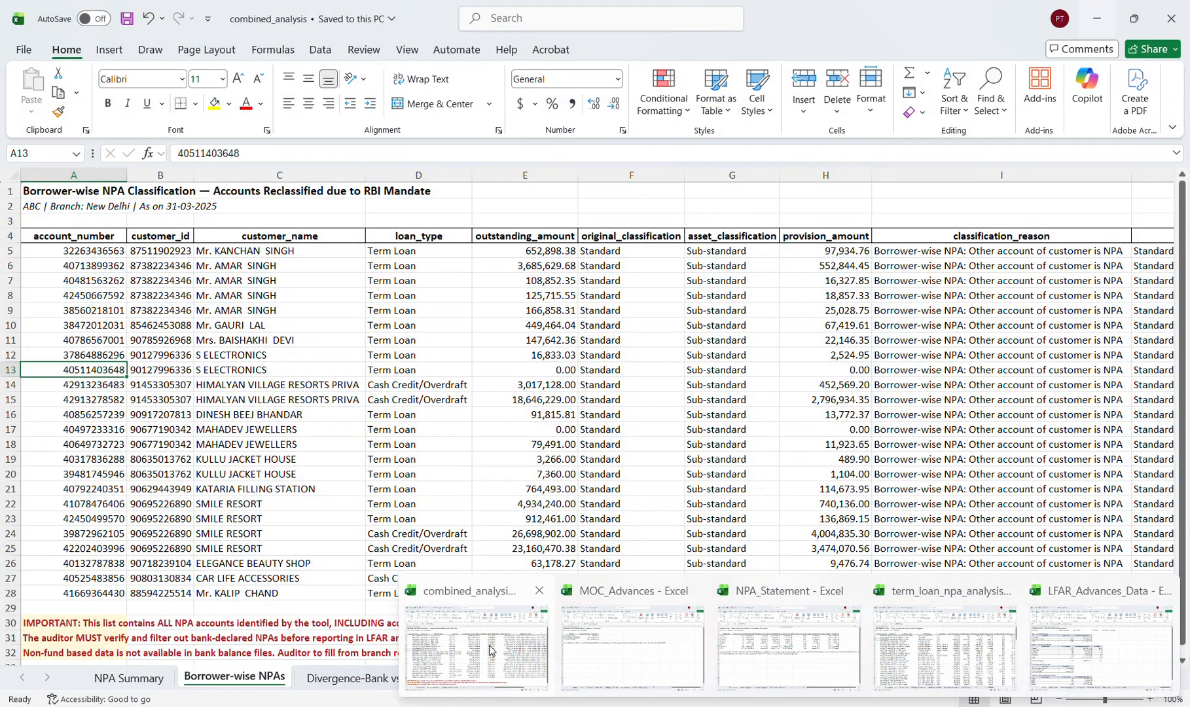
click(490, 650)
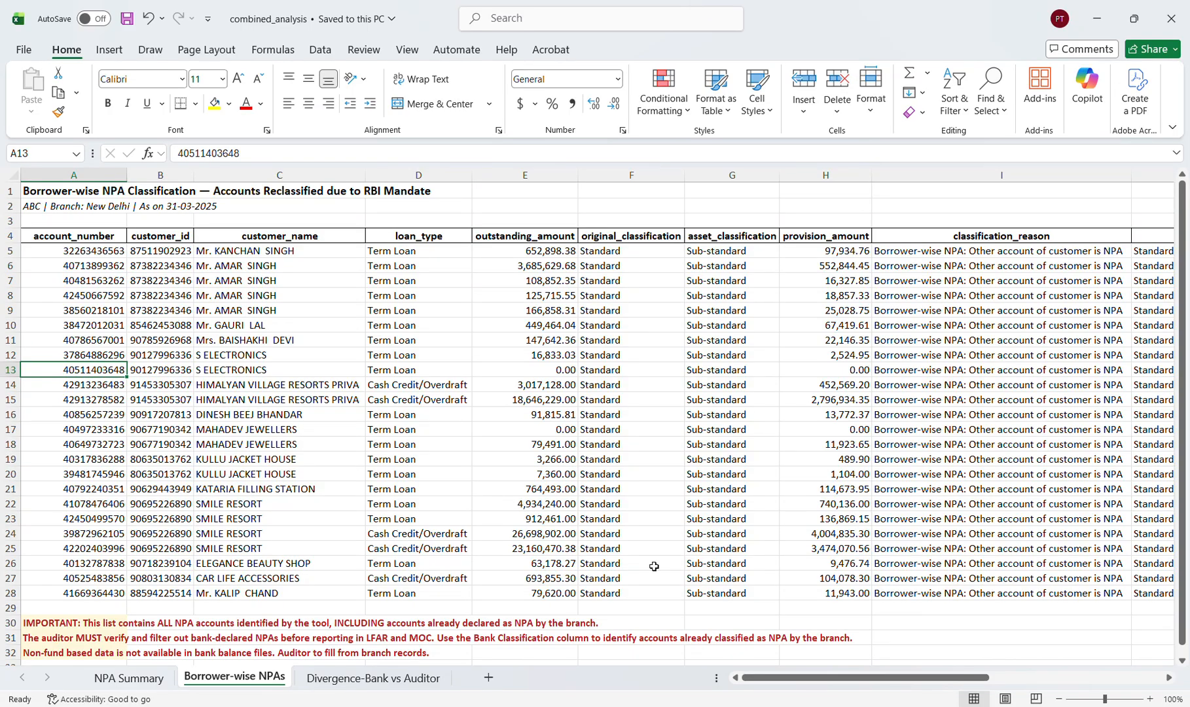
mouse_move(553, 704)
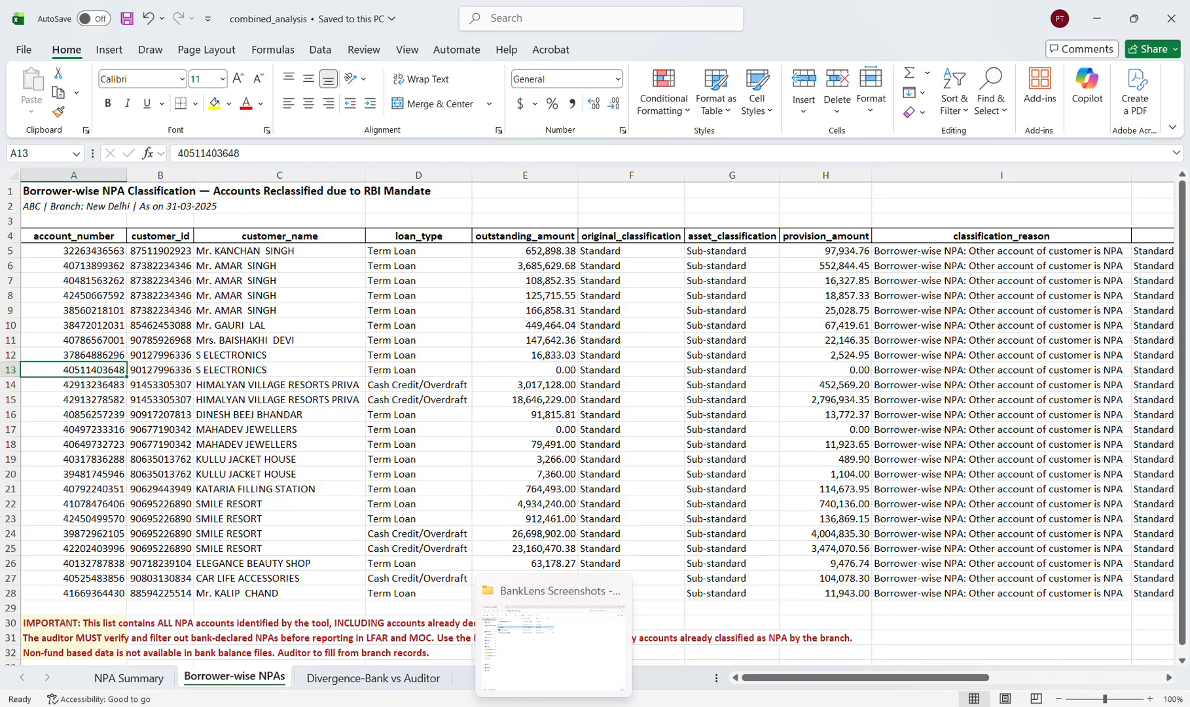
click(567, 648)
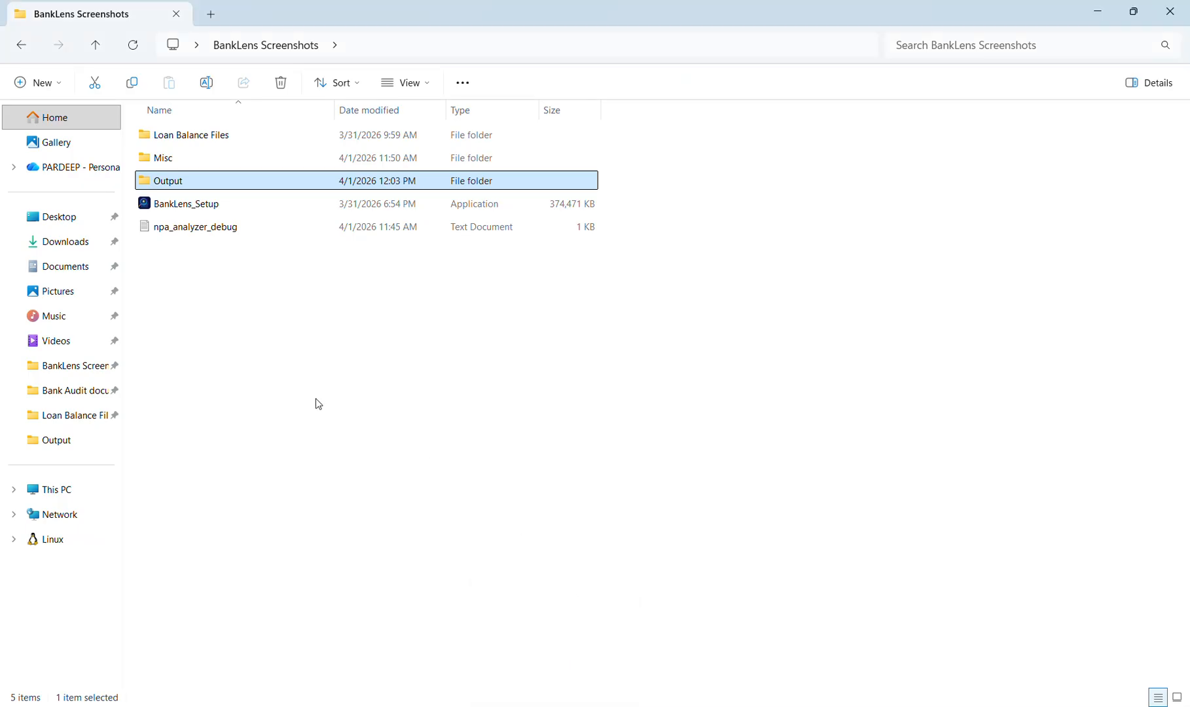
double_click(190, 183)
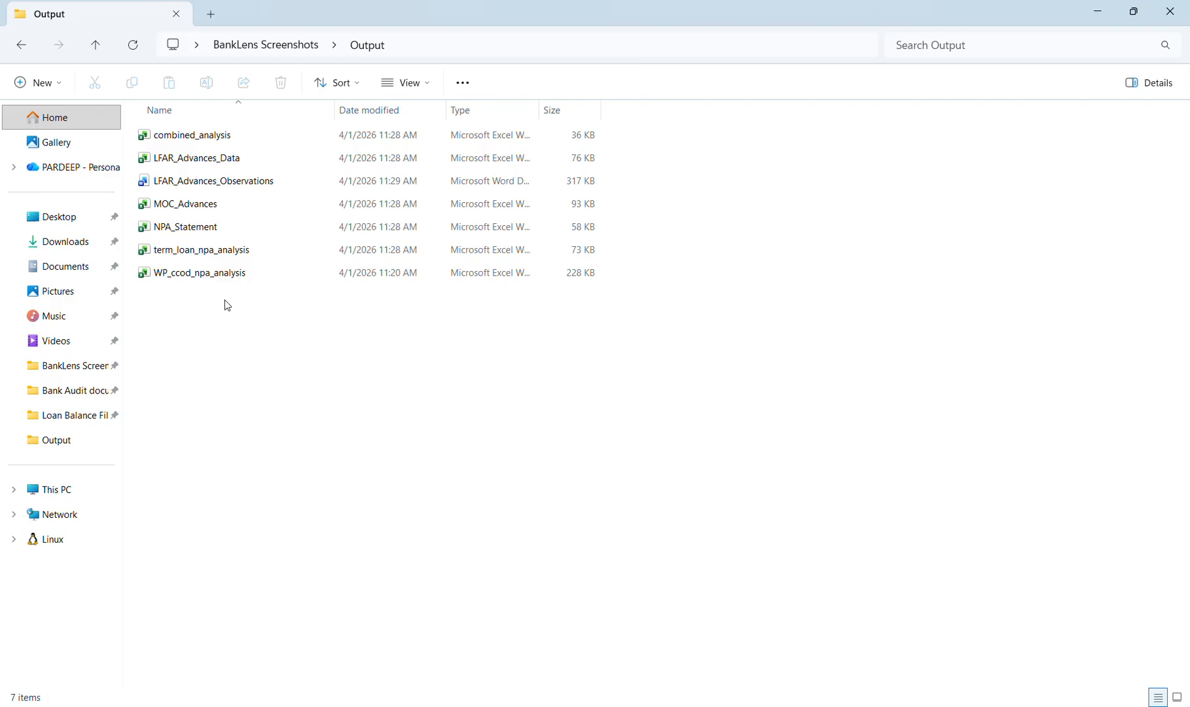
click(242, 260)
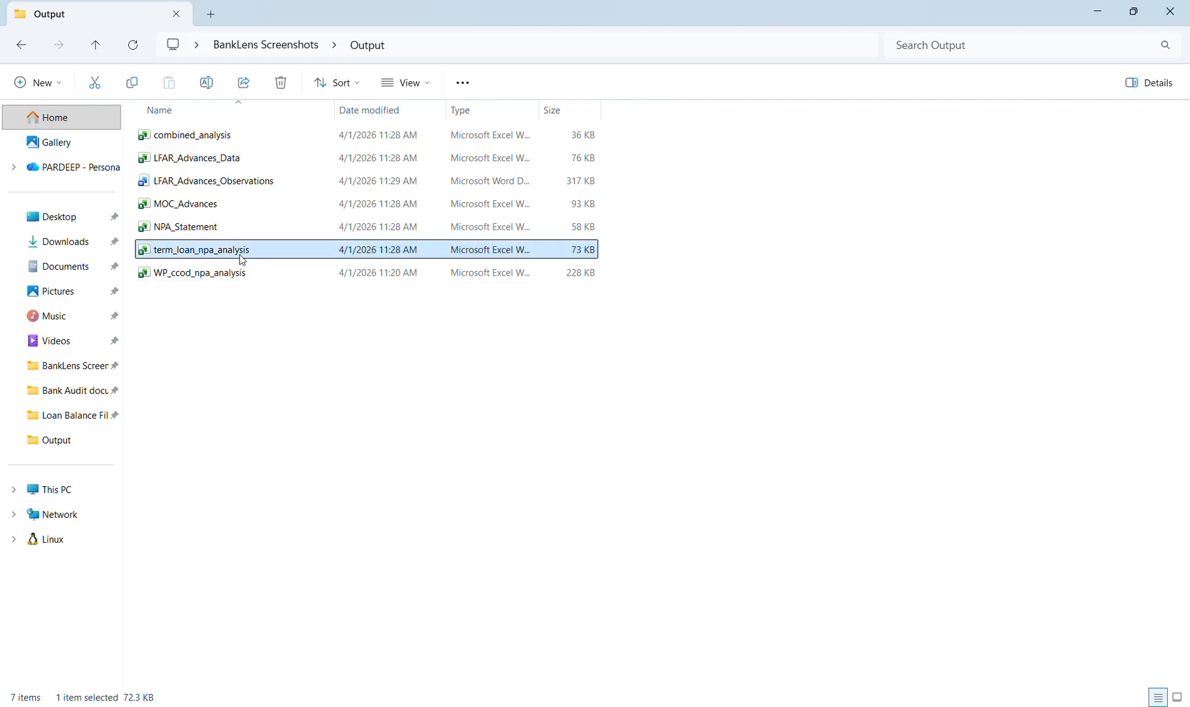
click(225, 277)
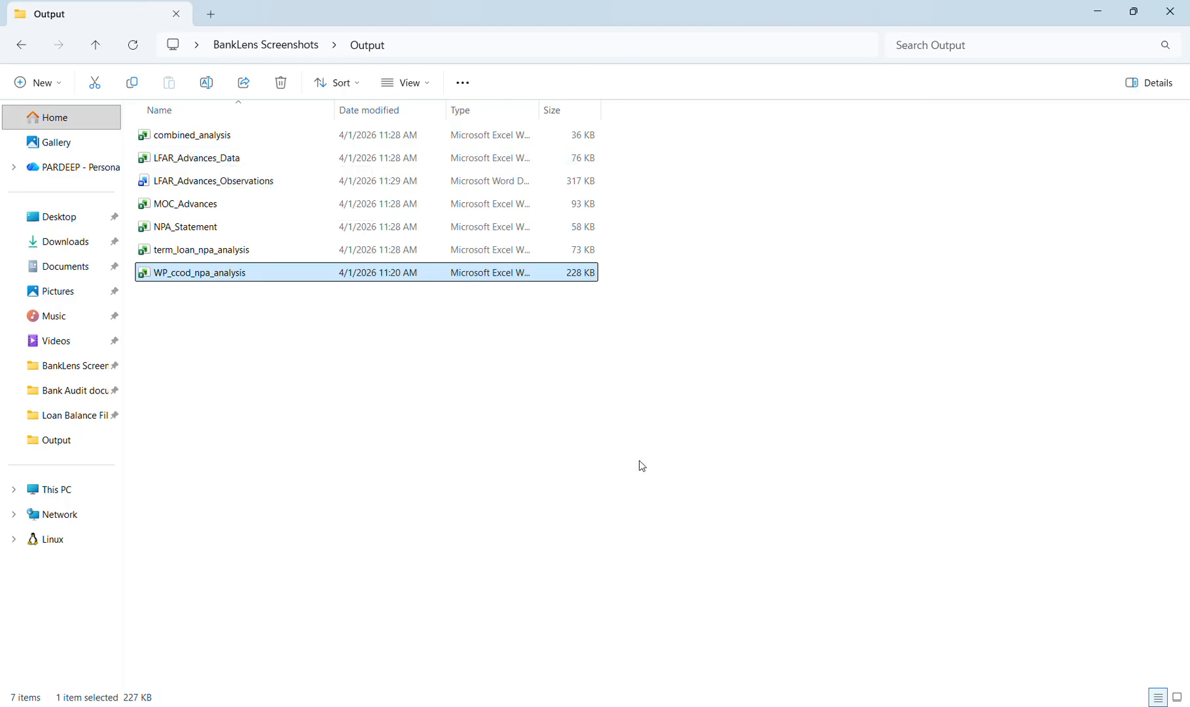
Switch to the combined_analysis workbook in Excel and examine the loan types of the accounts on the Borrower-wise NPAs sheet.
mouse_move(793, 705)
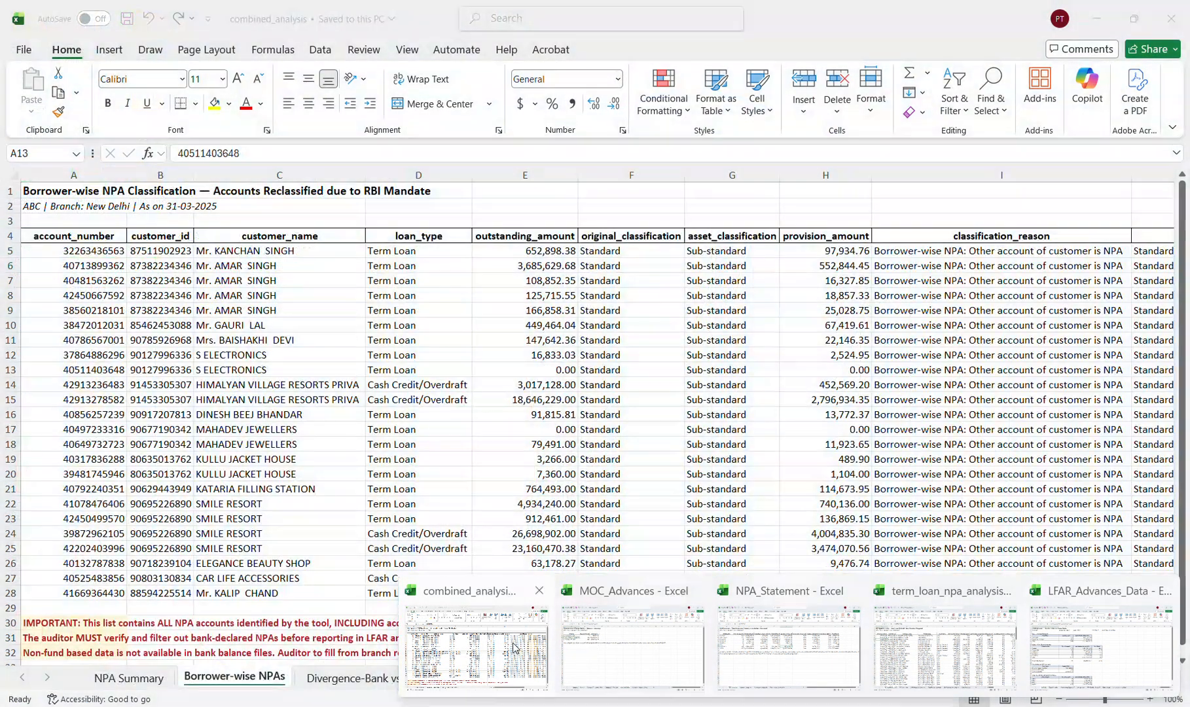
click(514, 648)
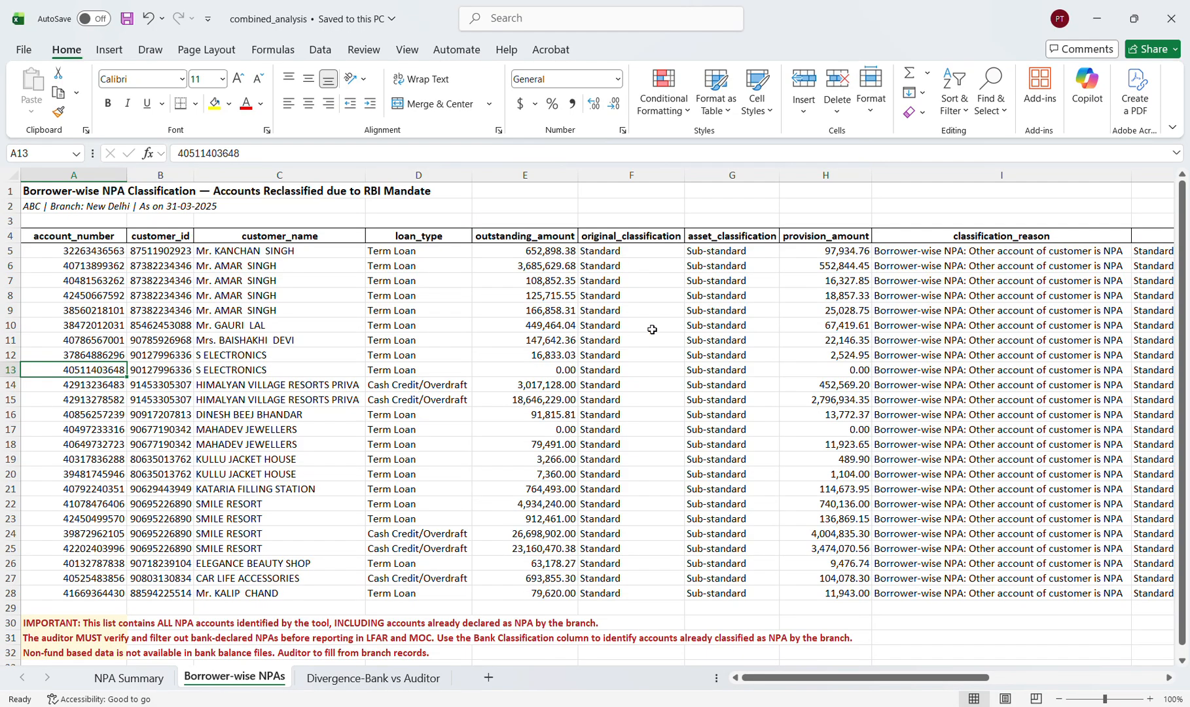
click(446, 250)
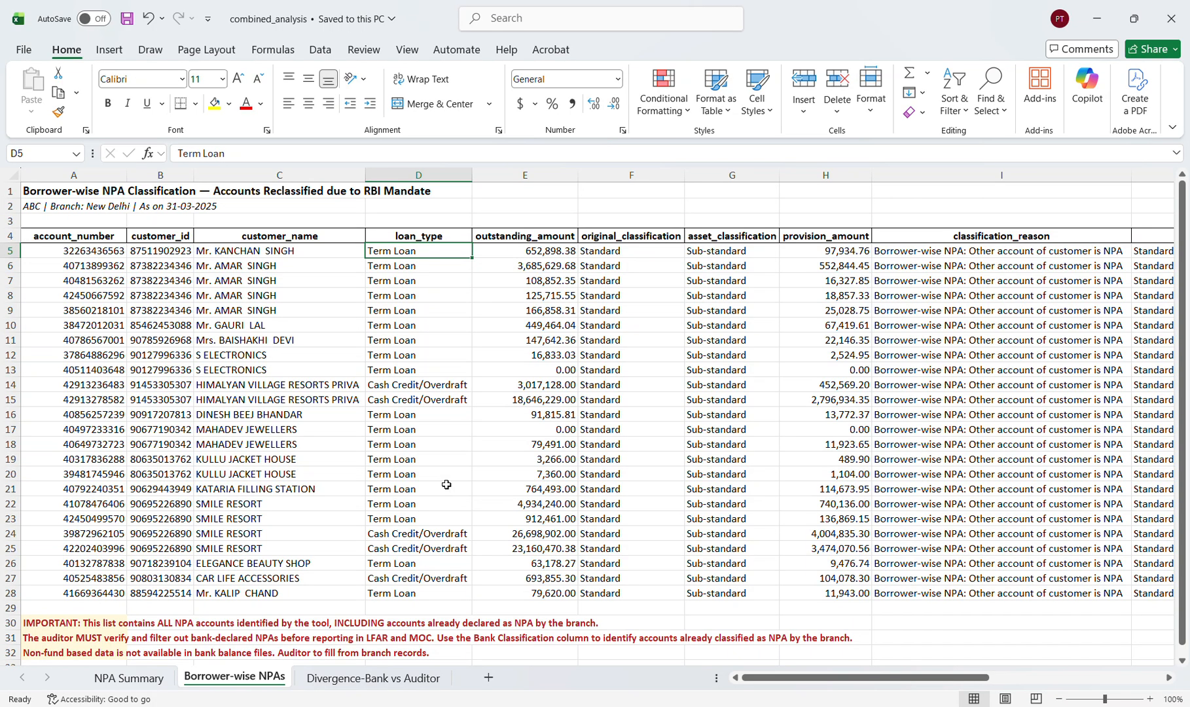
click(453, 415)
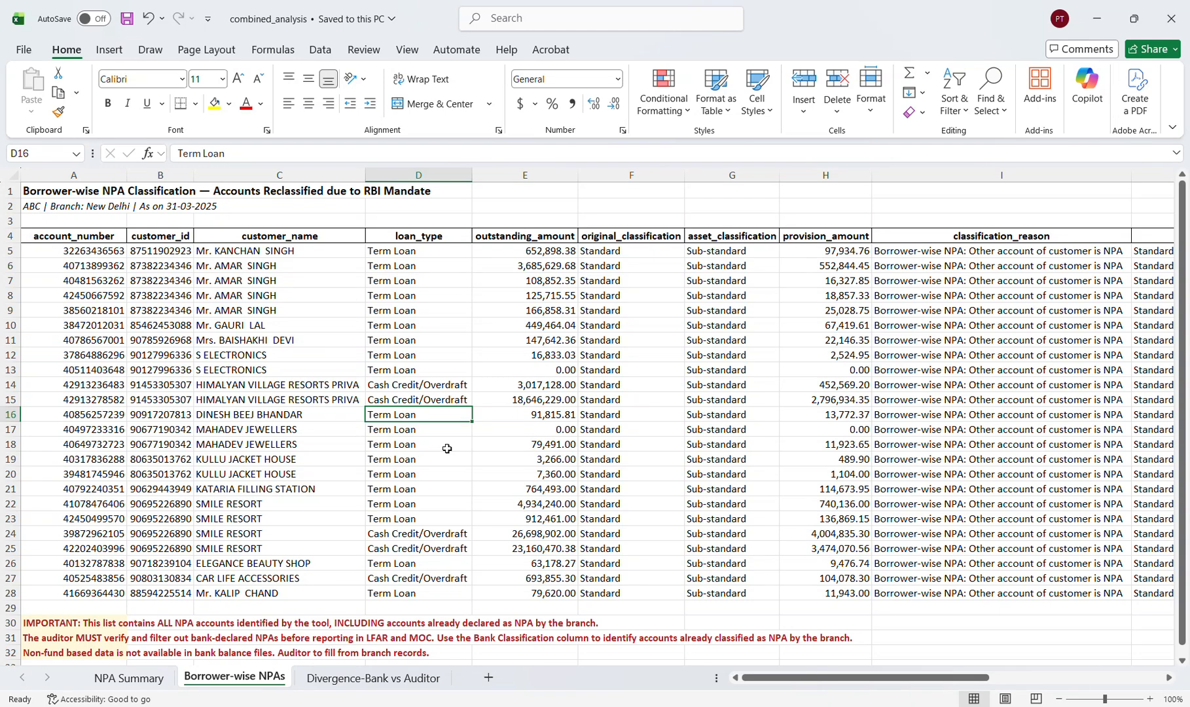
click(447, 294)
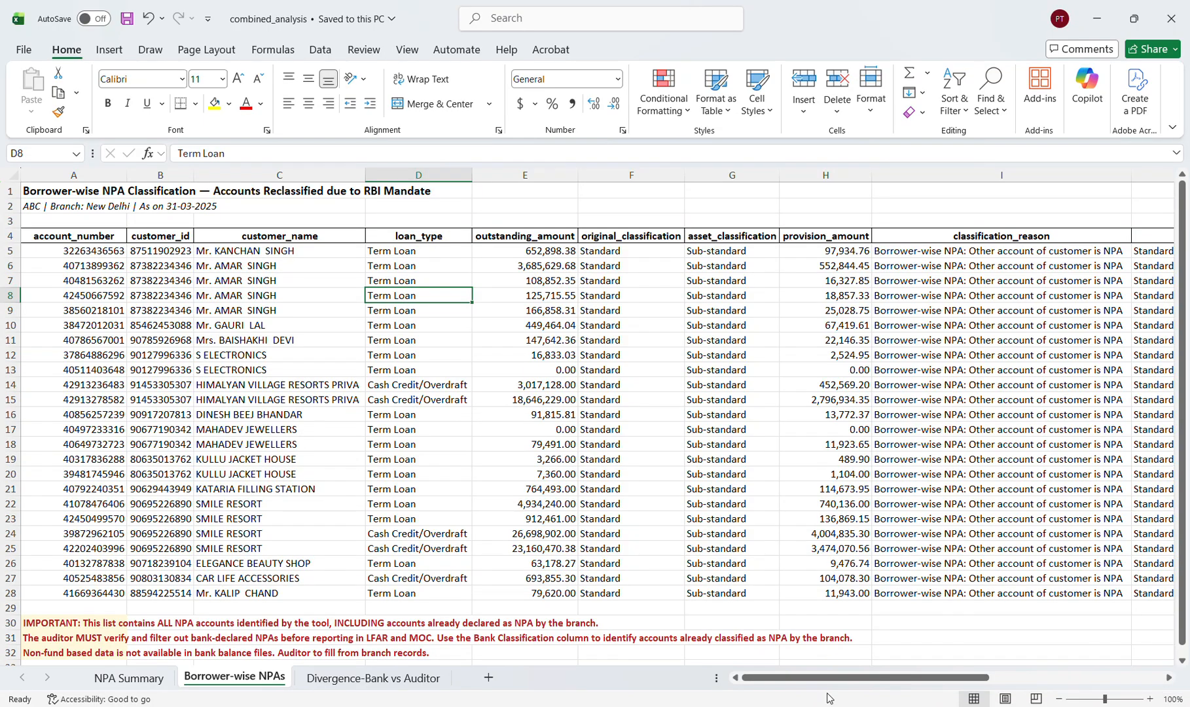
In the MOC_Advances workbook, examine the Category C - Interest sheet and total the Interest_to_Reverse_Rs column by selecting its values.
click(638, 657)
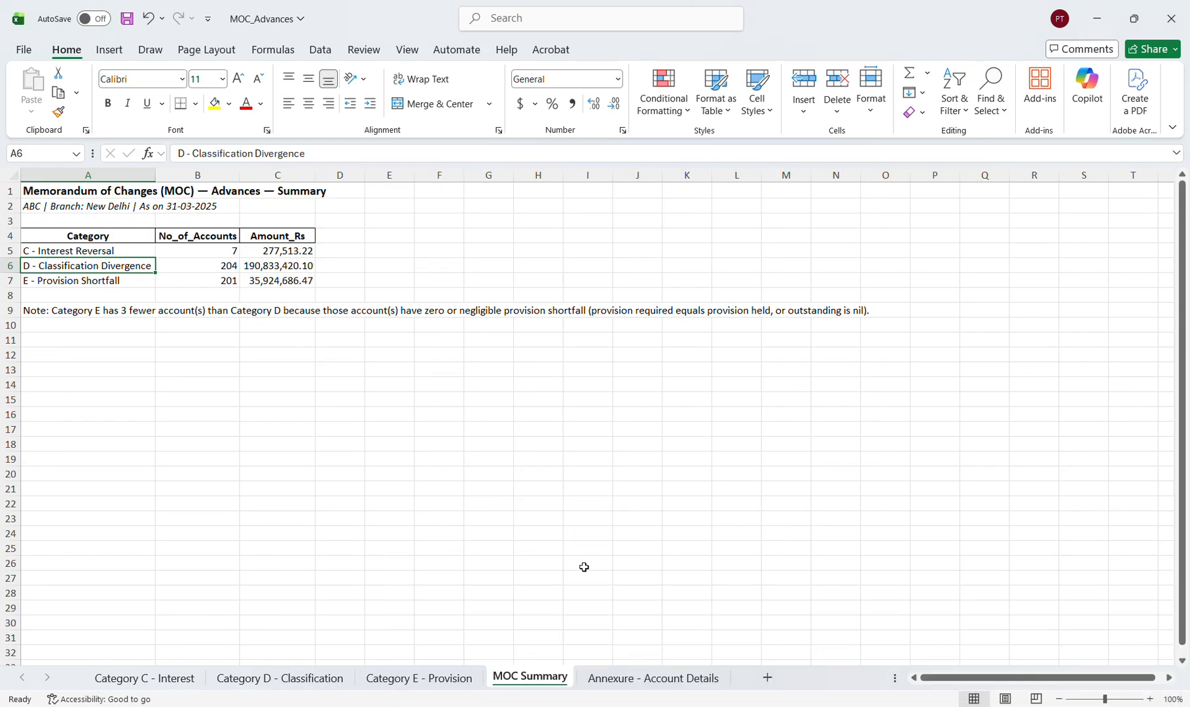
click(145, 678)
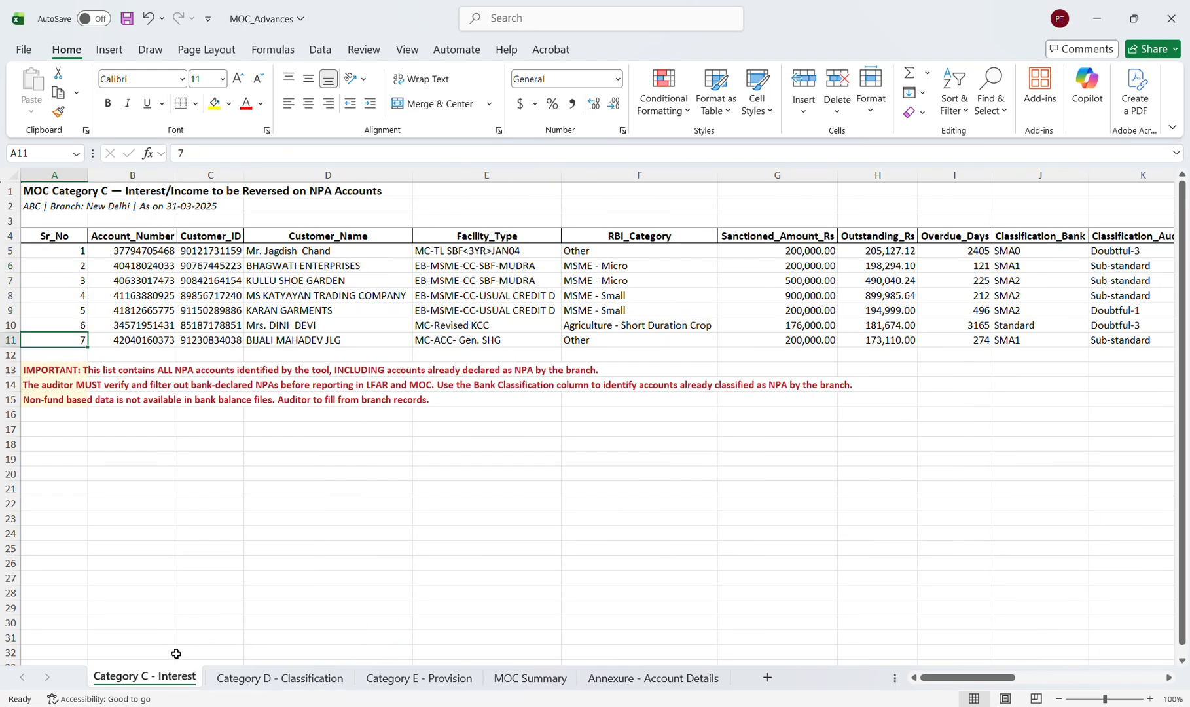
scroll(511, 410, right, 6)
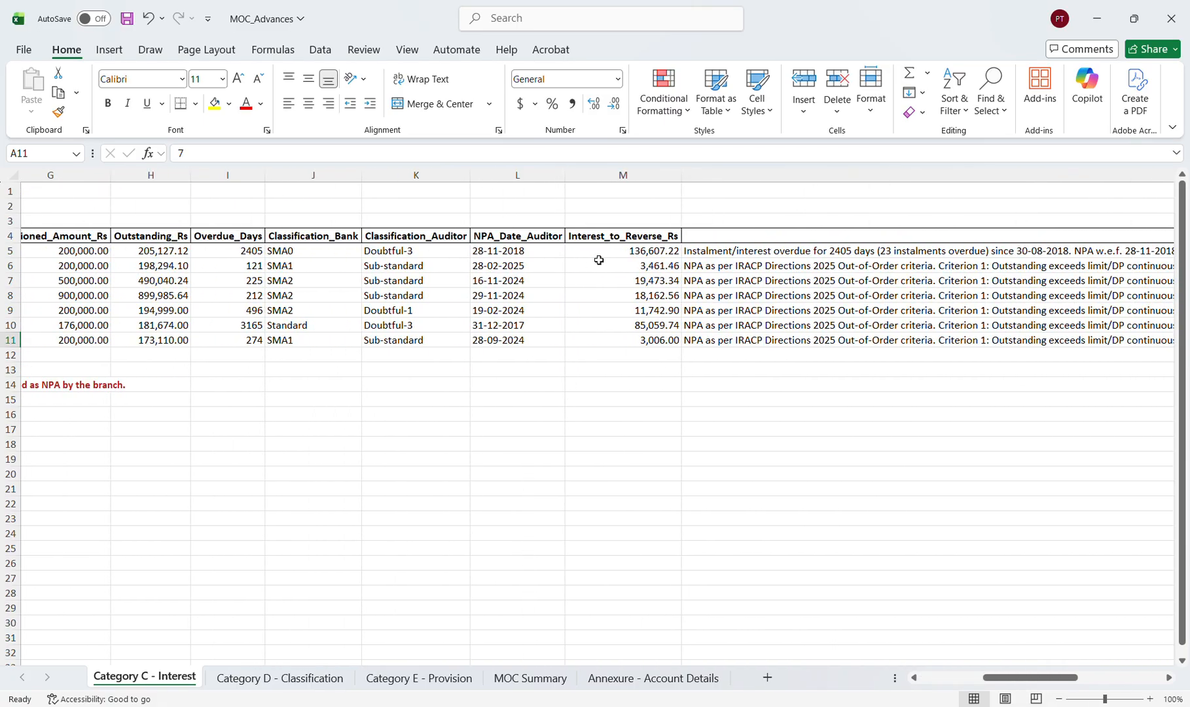
click(621, 246)
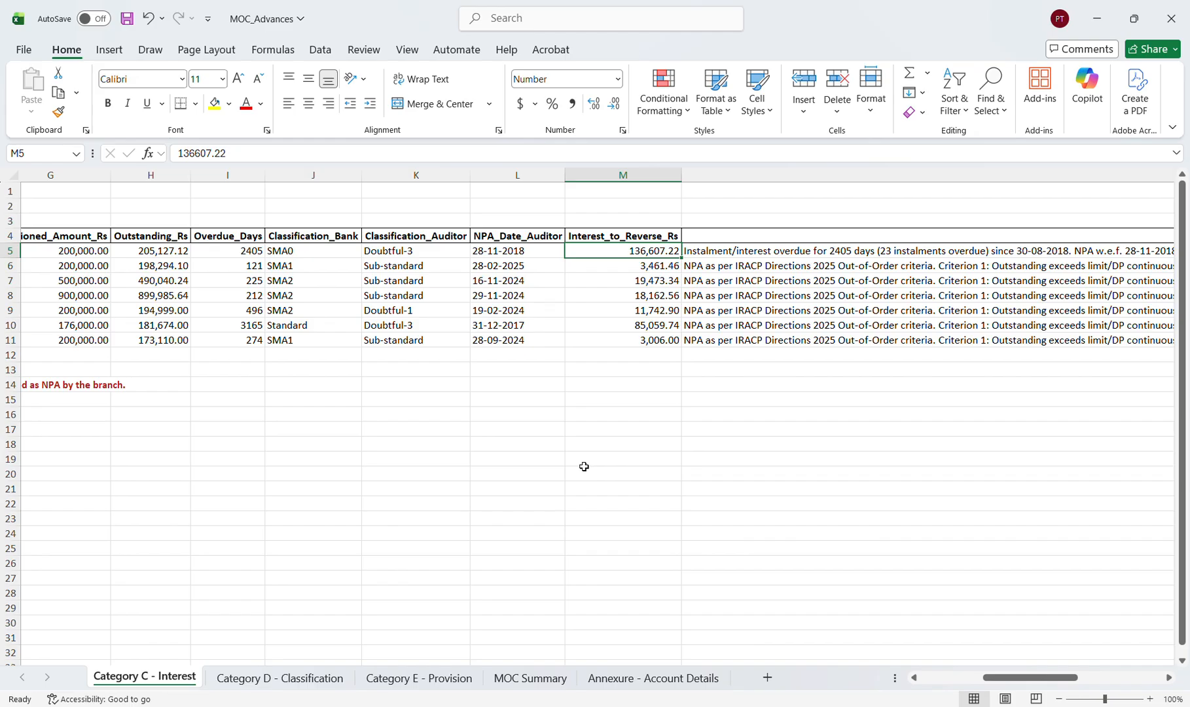
key(shift+Down)
key(shift+Down)
key(shift+Down)
key(shift+Down)
key(shift+Down)
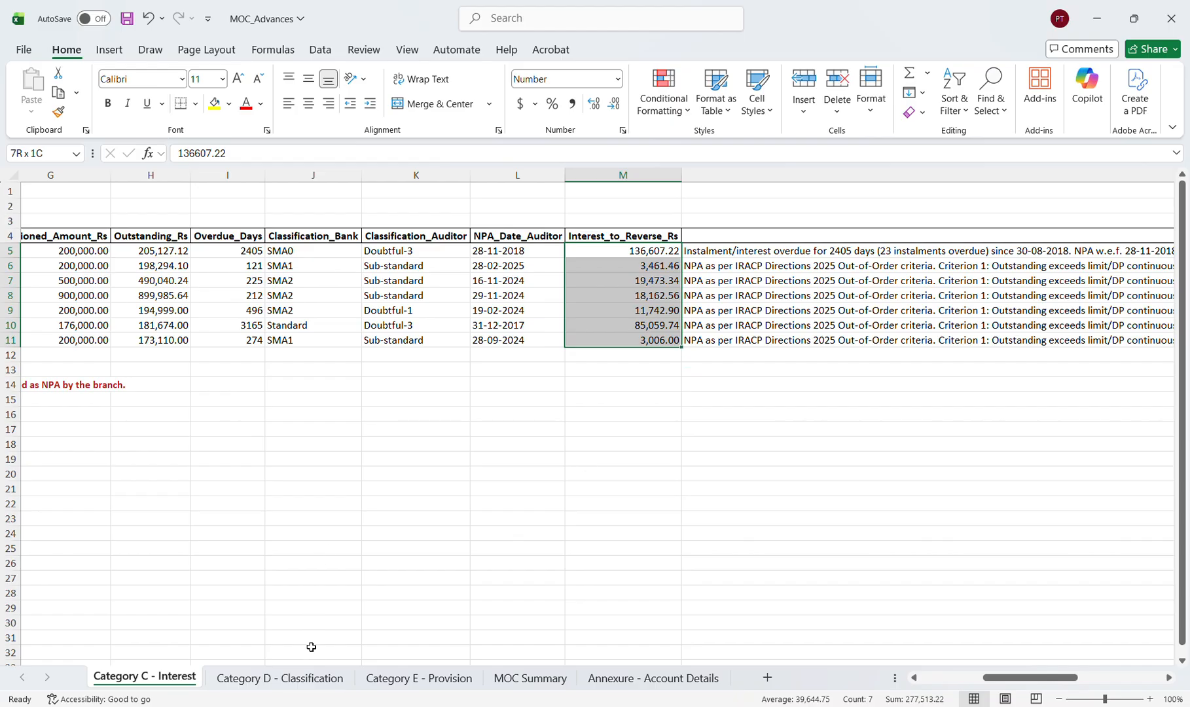
On the Category D - Classification sheet, total the Outstanding_Rs column by selecting all its values, and return to the first rows.
click(307, 677)
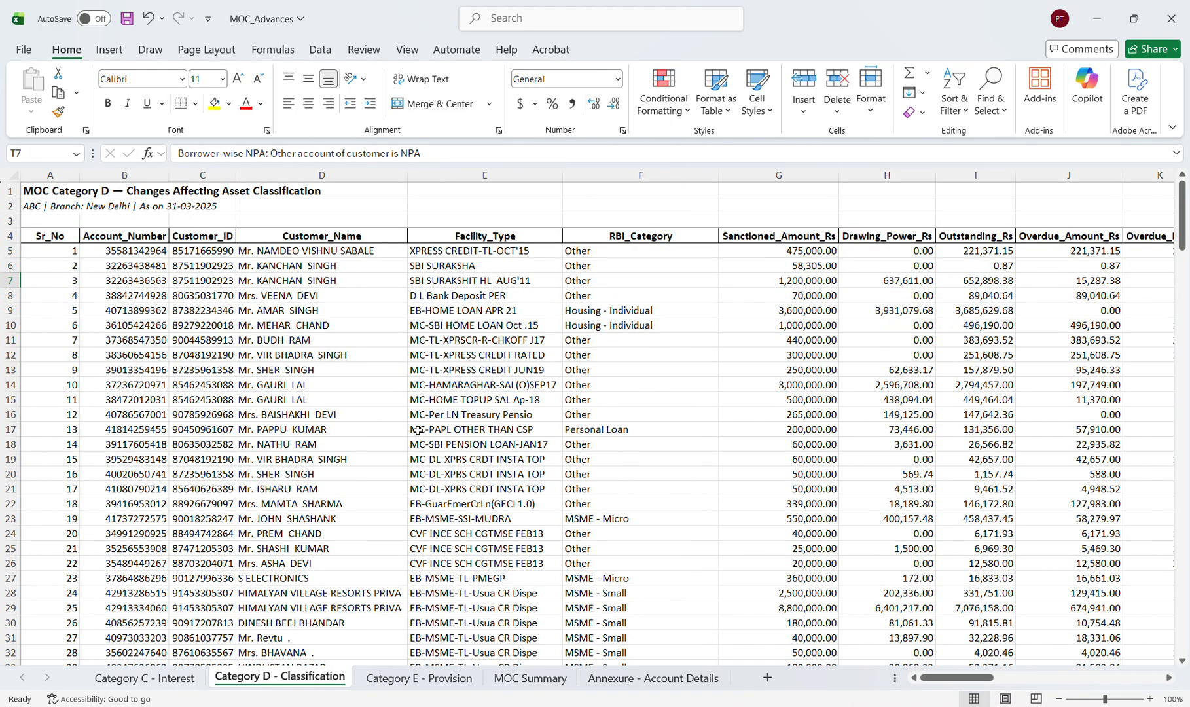
scroll(418, 430, right, 3)
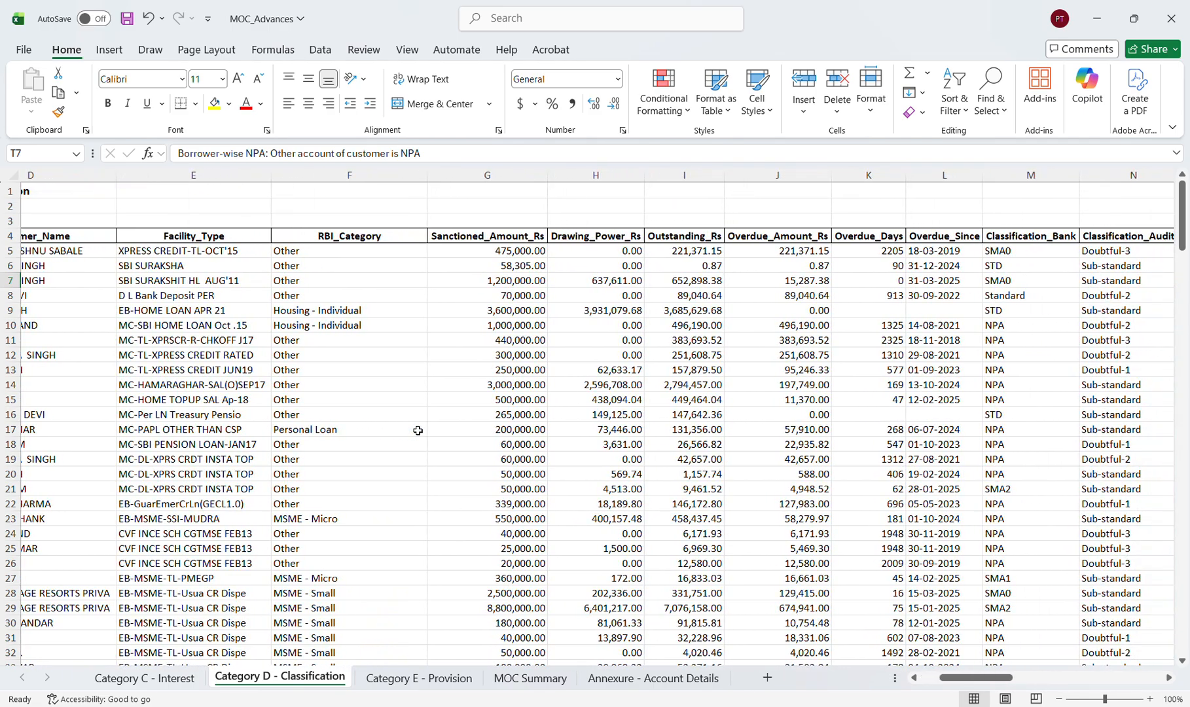
click(692, 250)
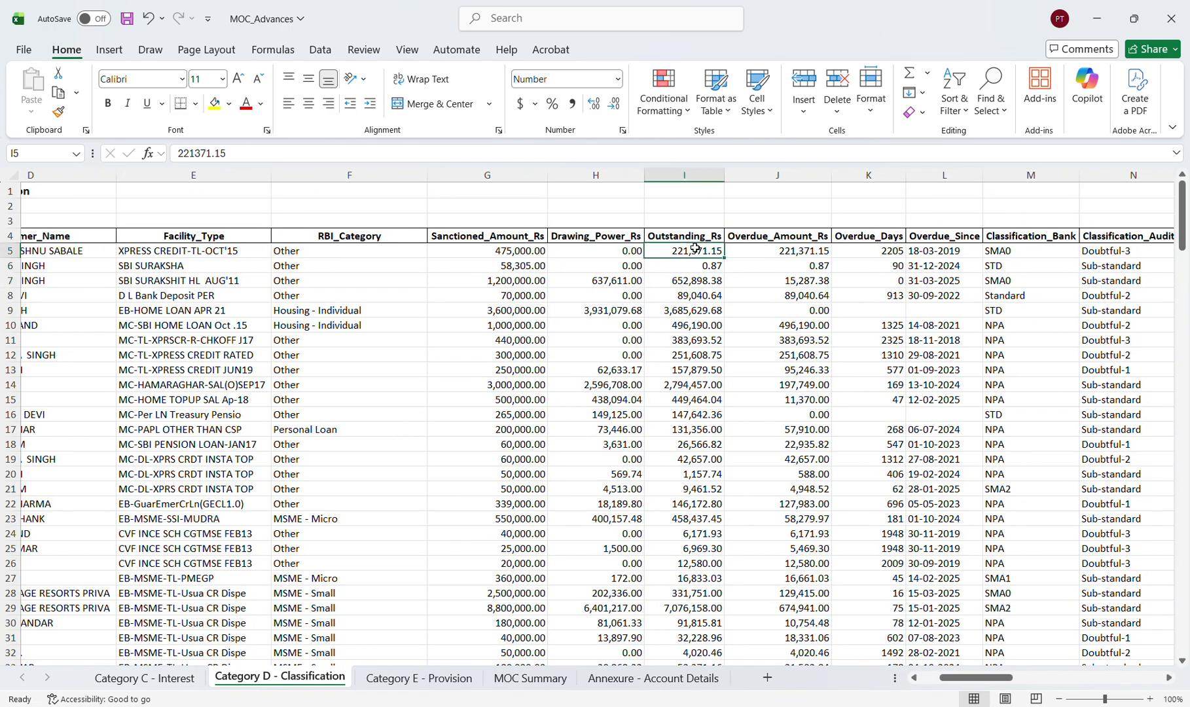
key(ctrl+shift+Down)
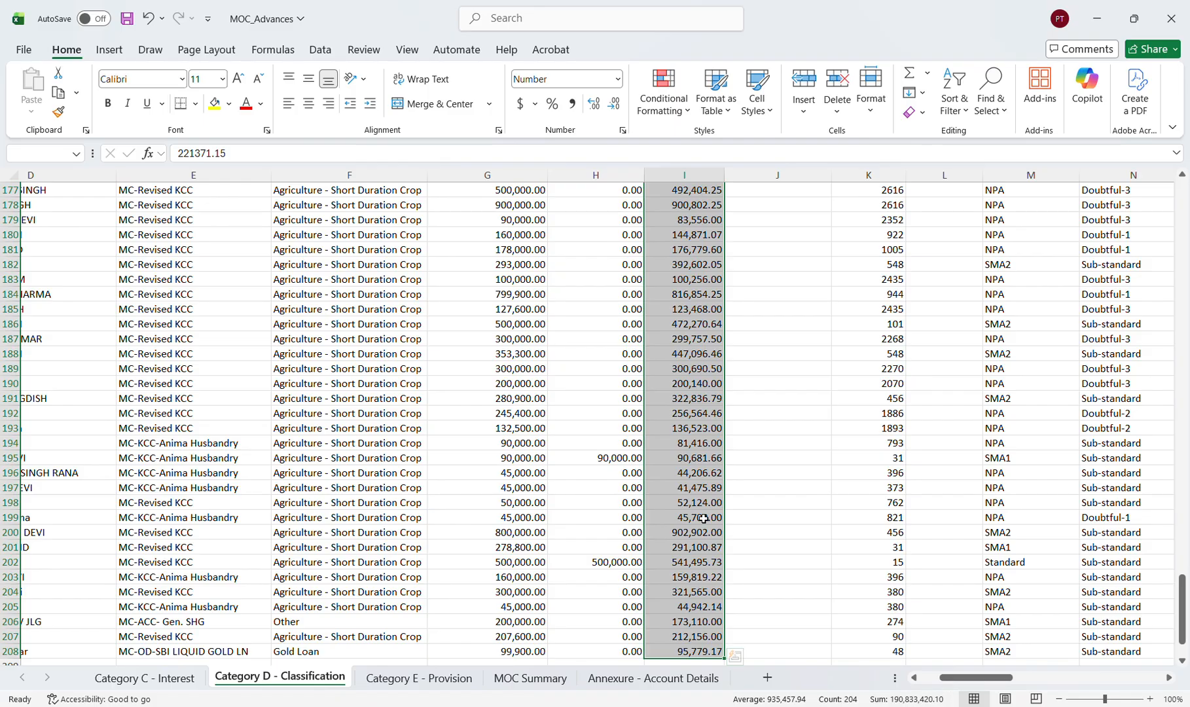
scroll(528, 464, up, 20)
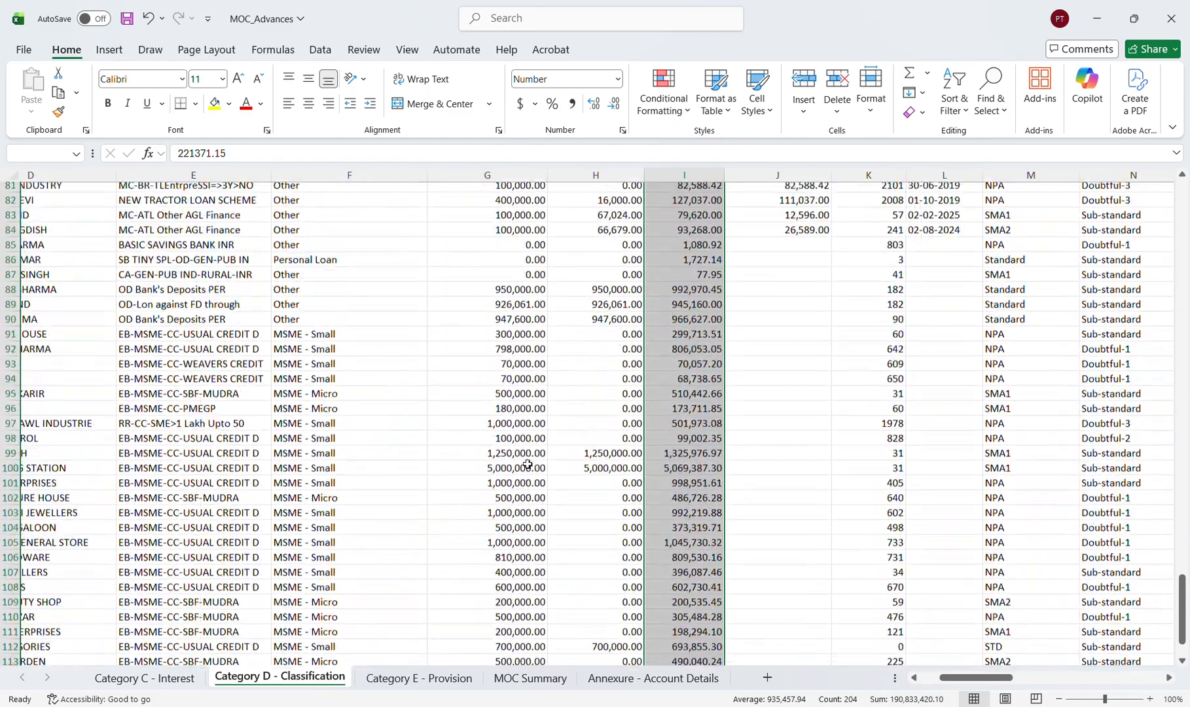
scroll(527, 464, up, 17)
click(669, 308)
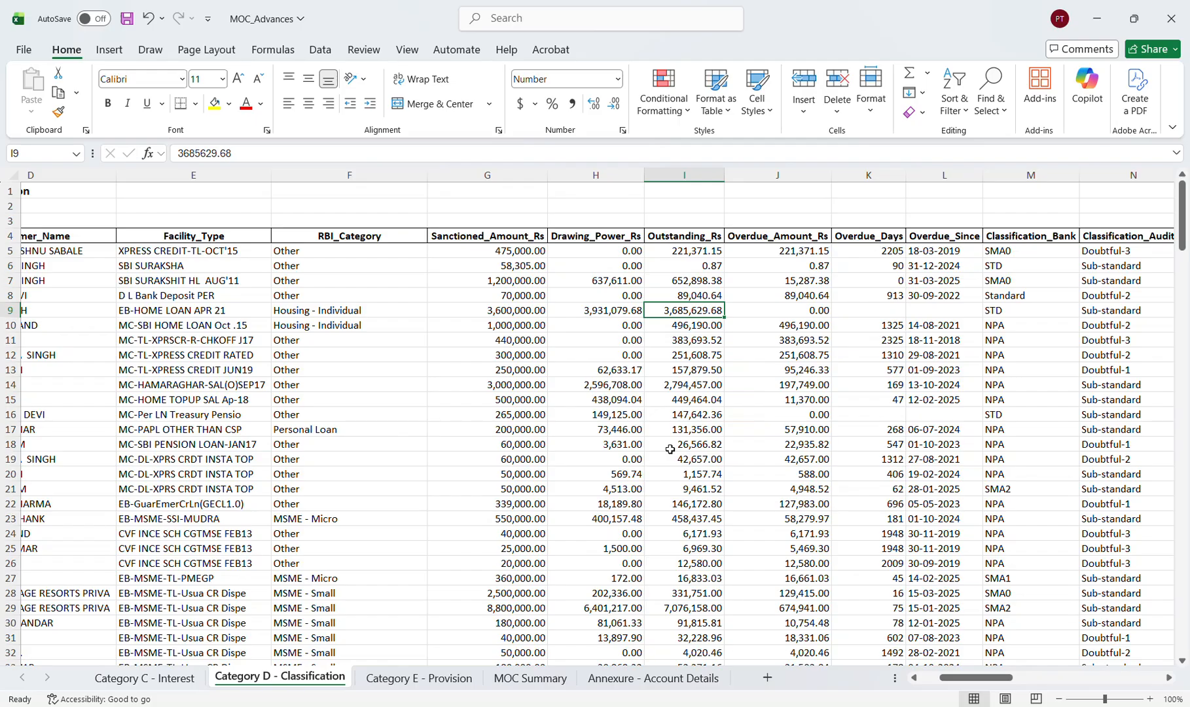
Compare the Classification_Bank and Classification_Auditor columns for the Category D accounts, including the Personal Loan row.
scroll(670, 449, right, 2)
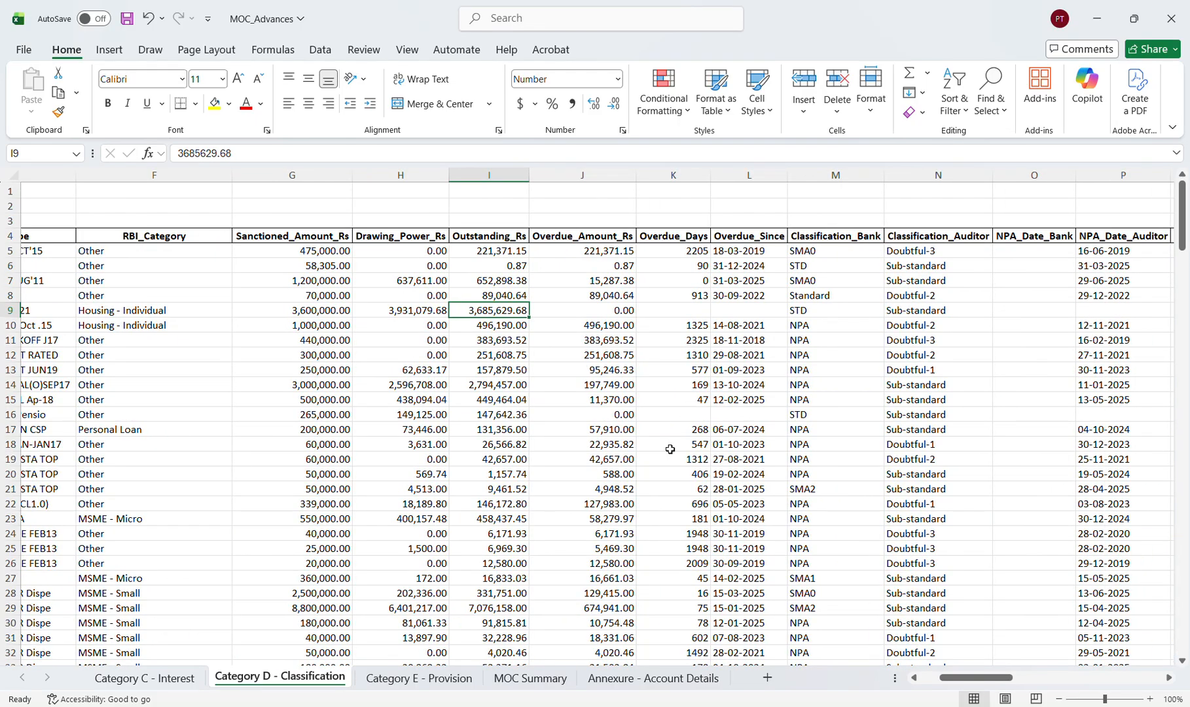
scroll(669, 449, left, 1)
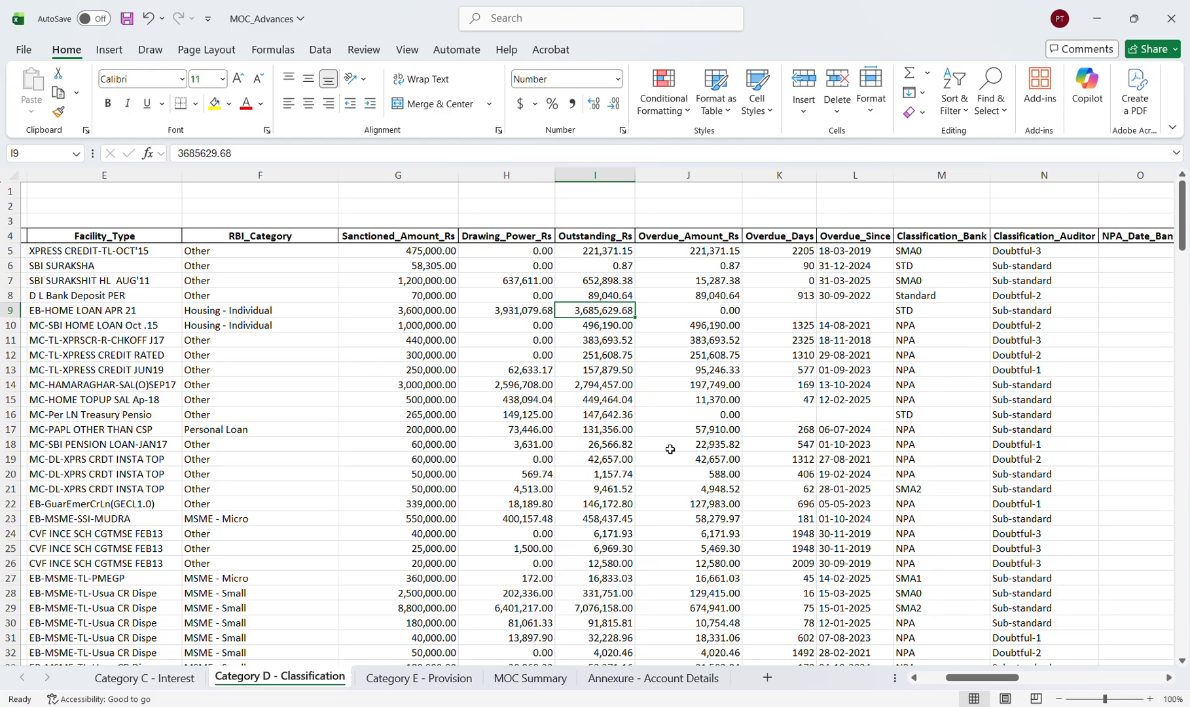
scroll(670, 449, right, 3)
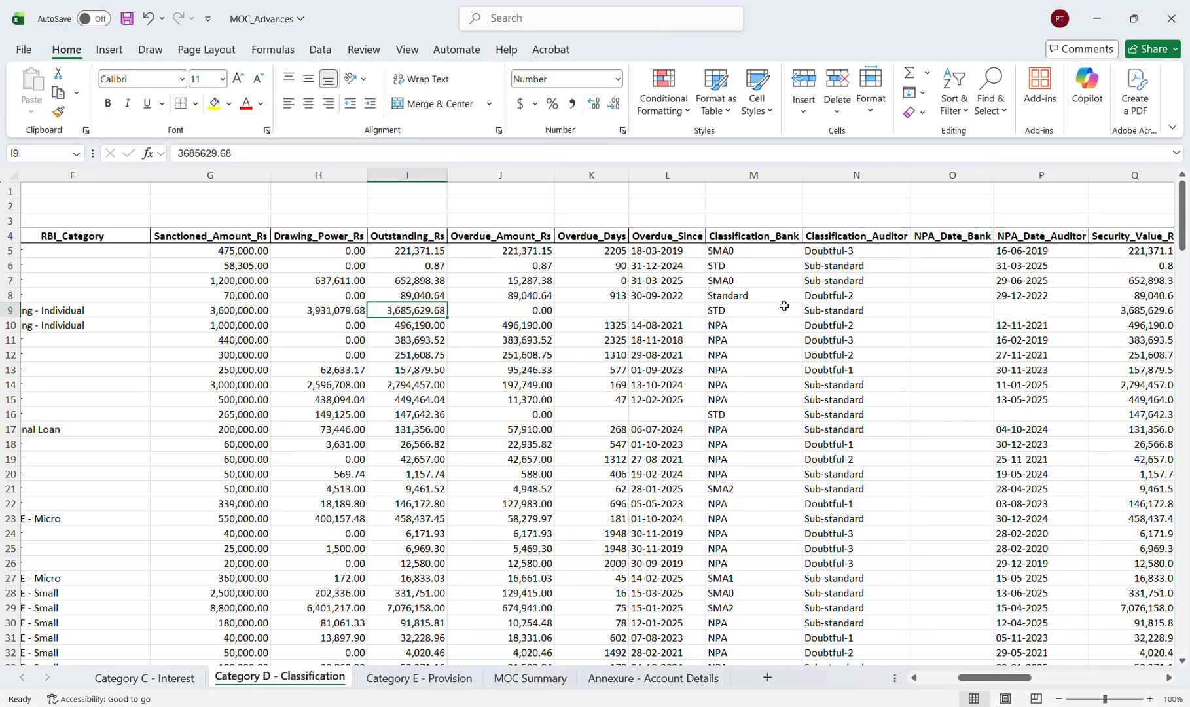
click(790, 236)
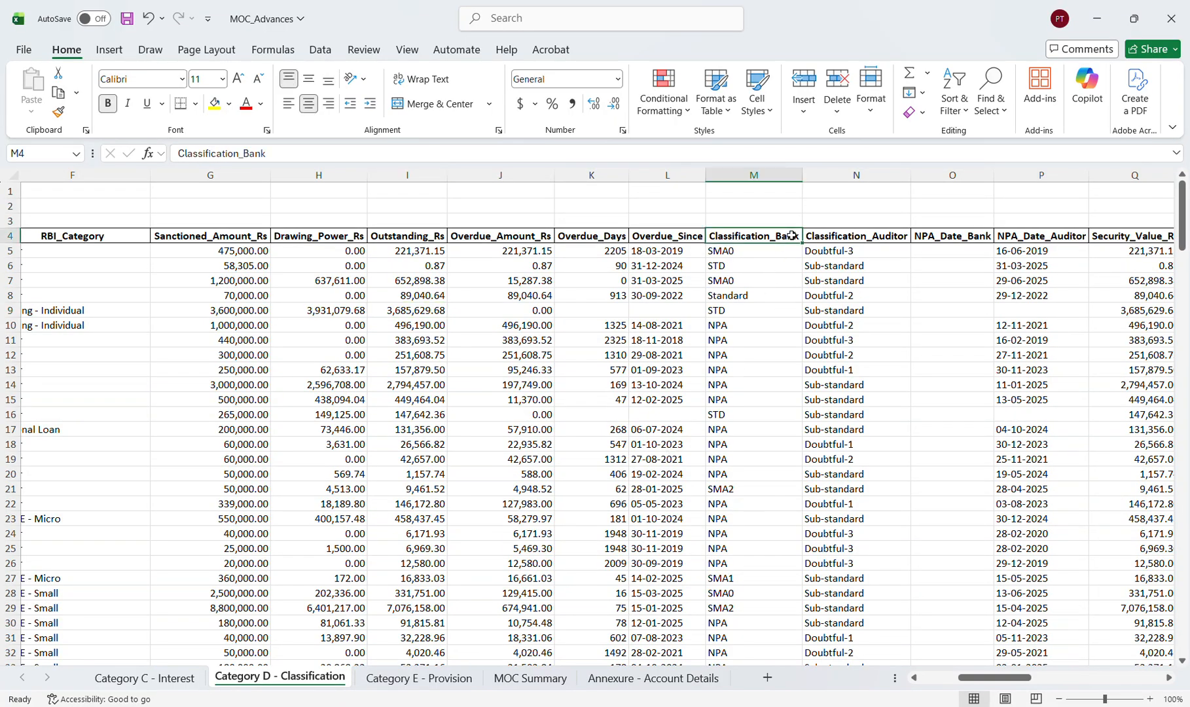
click(883, 232)
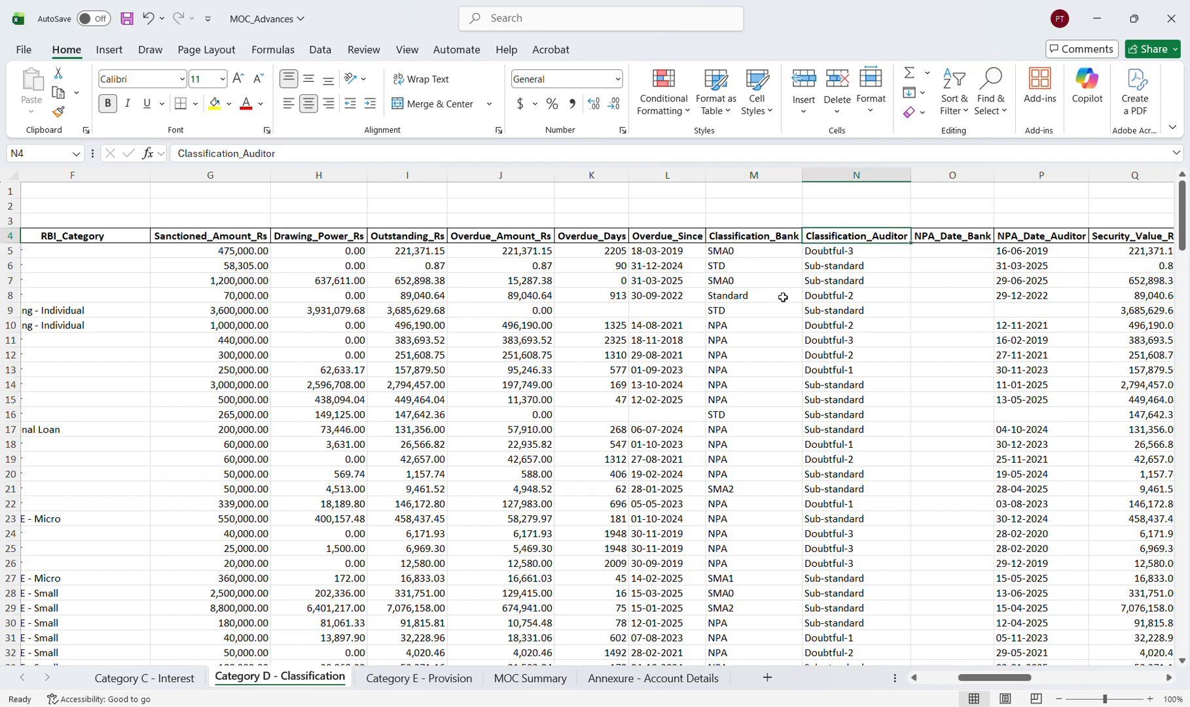
click(767, 429)
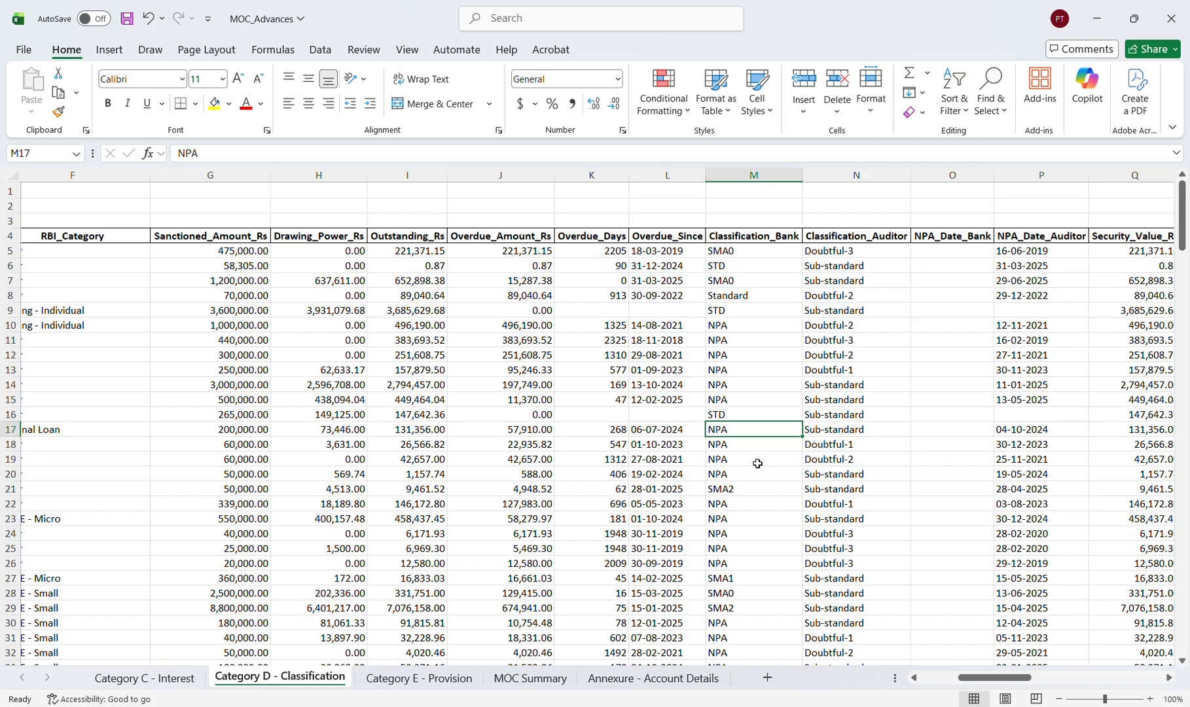
click(854, 430)
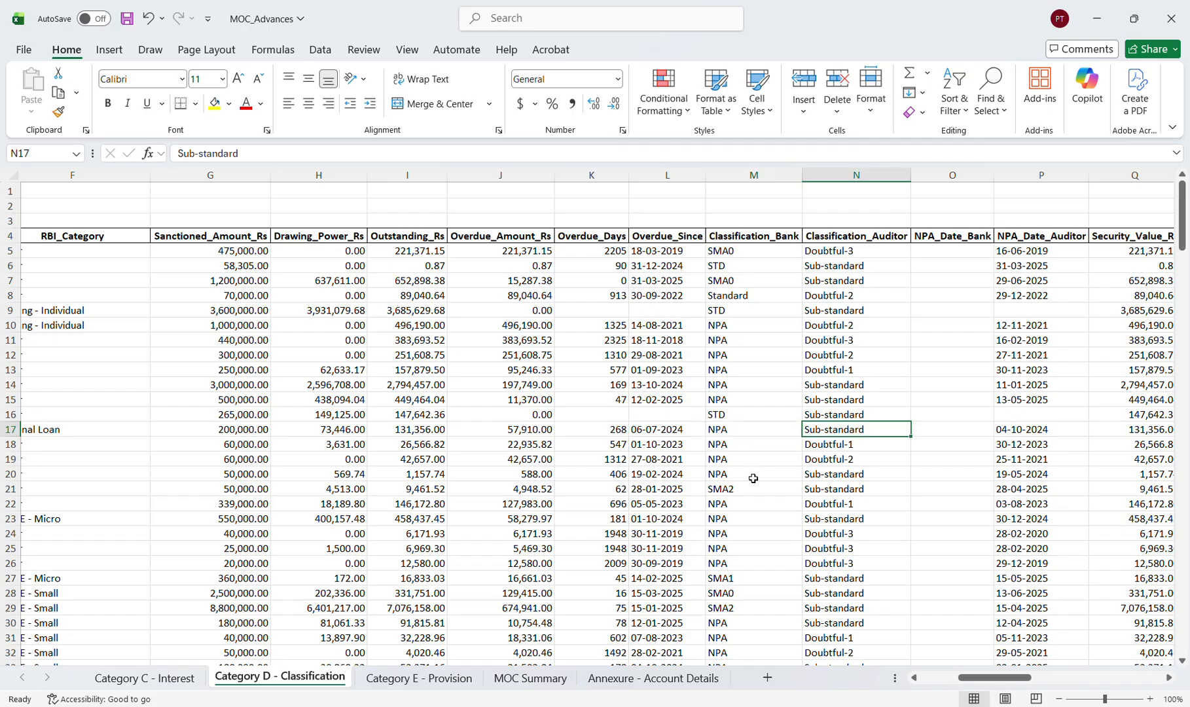
click(760, 429)
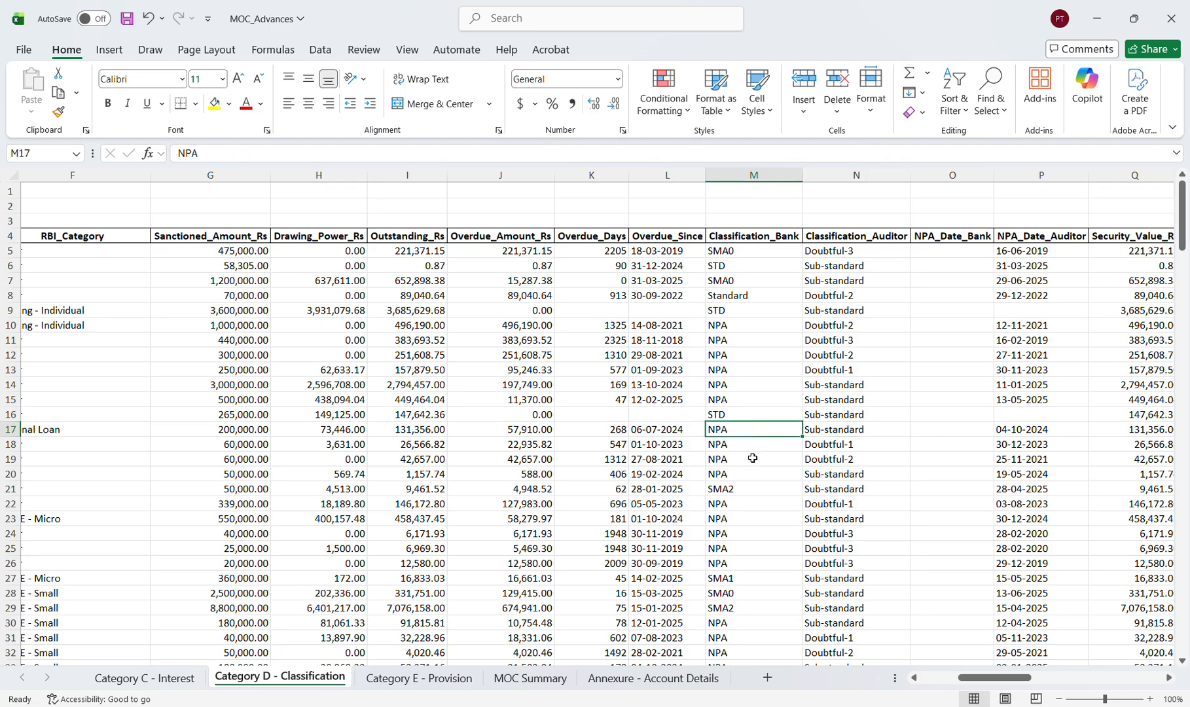
scroll(745, 479, left, 1)
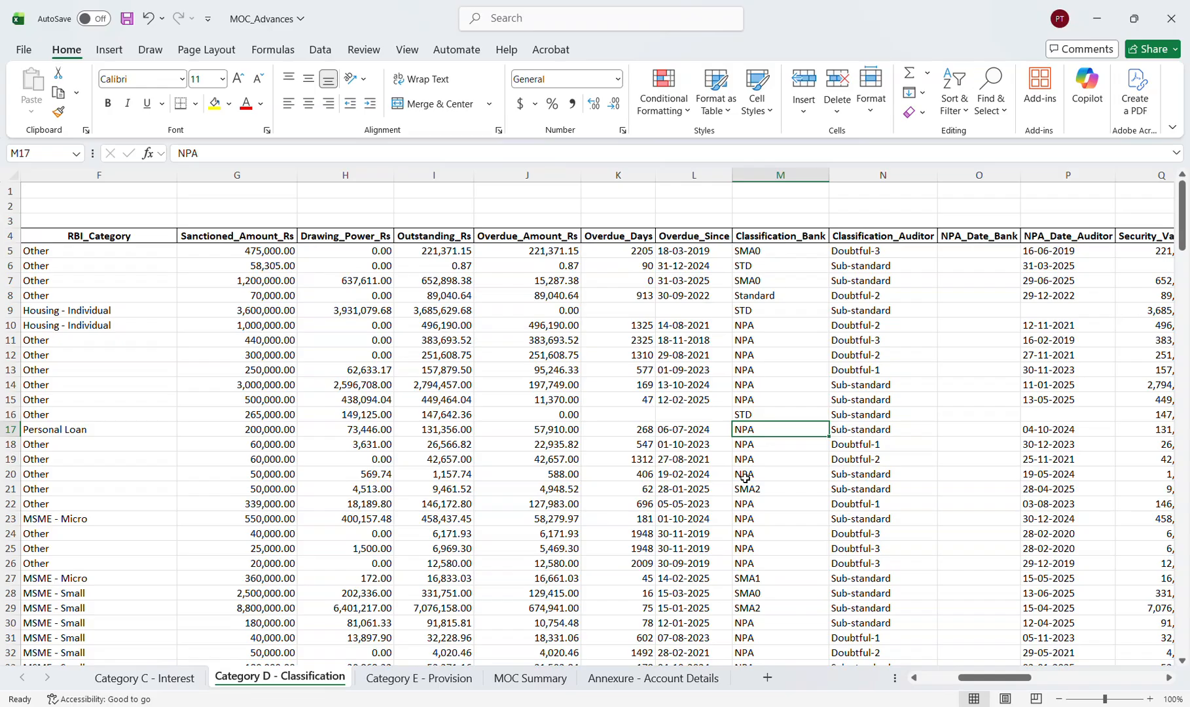
click(799, 352)
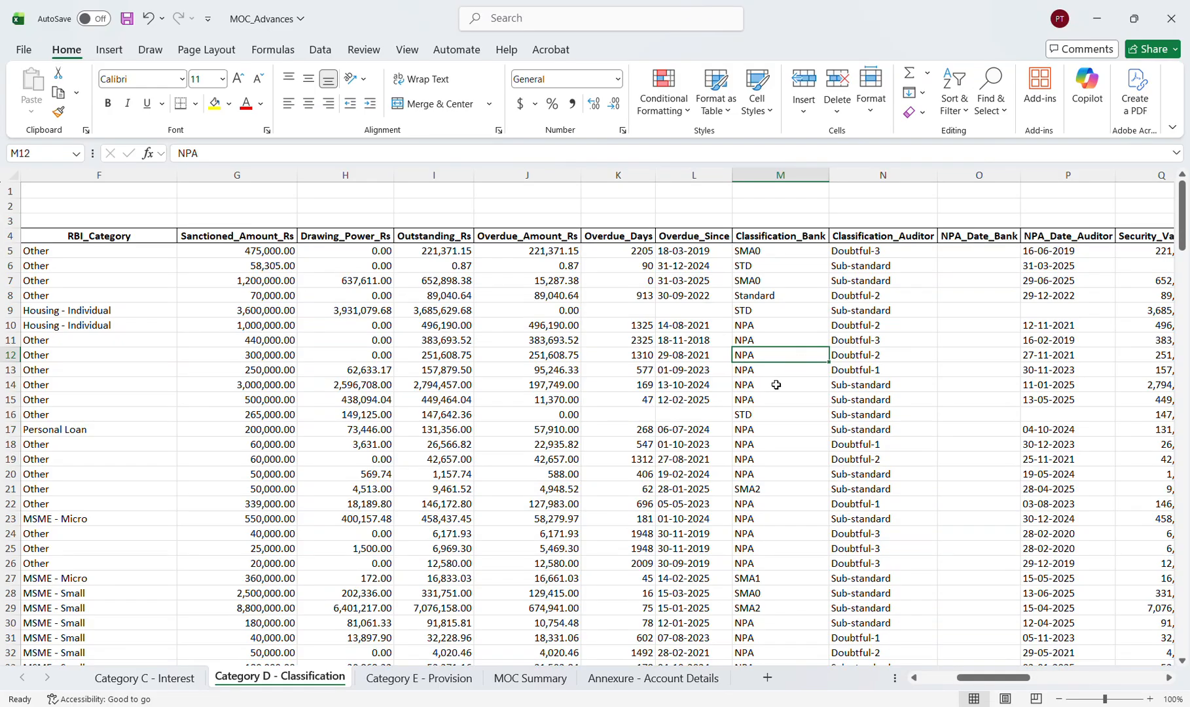
scroll(776, 385, left, 8)
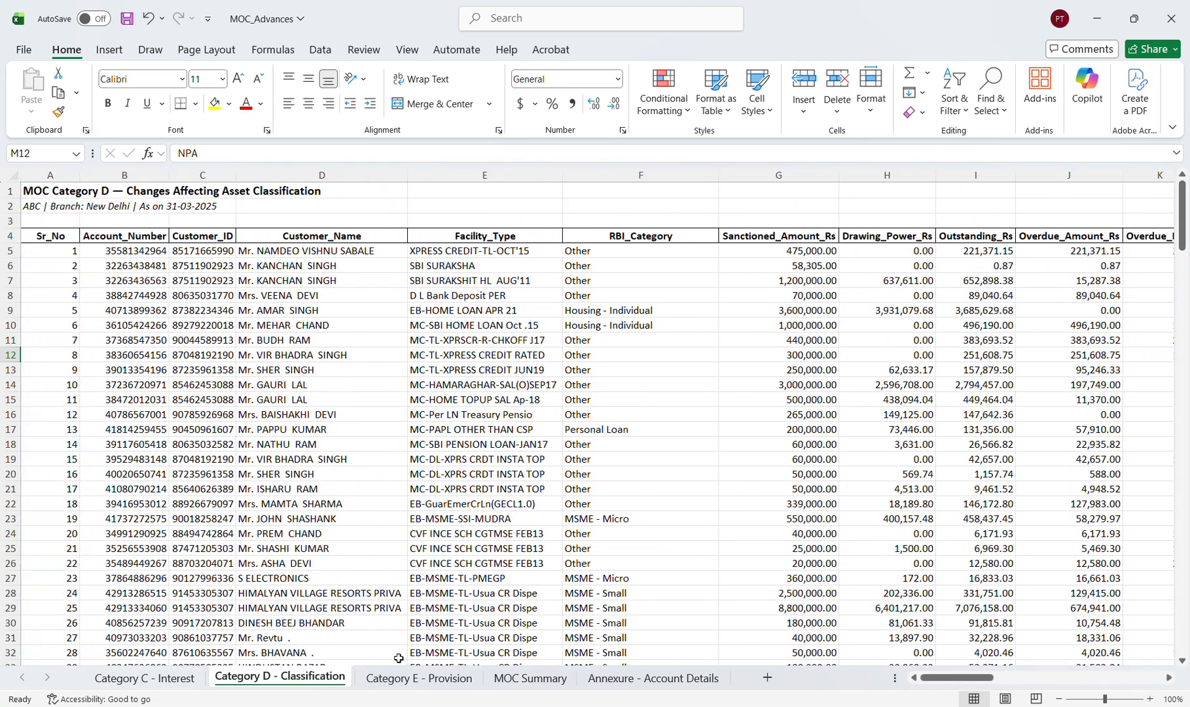
Examine the Category E - Provision sheet's classification and security columns, and view the category totals on the MOC Summary sheet.
click(419, 677)
scroll(444, 544, up, 1)
scroll(445, 544, up, 5)
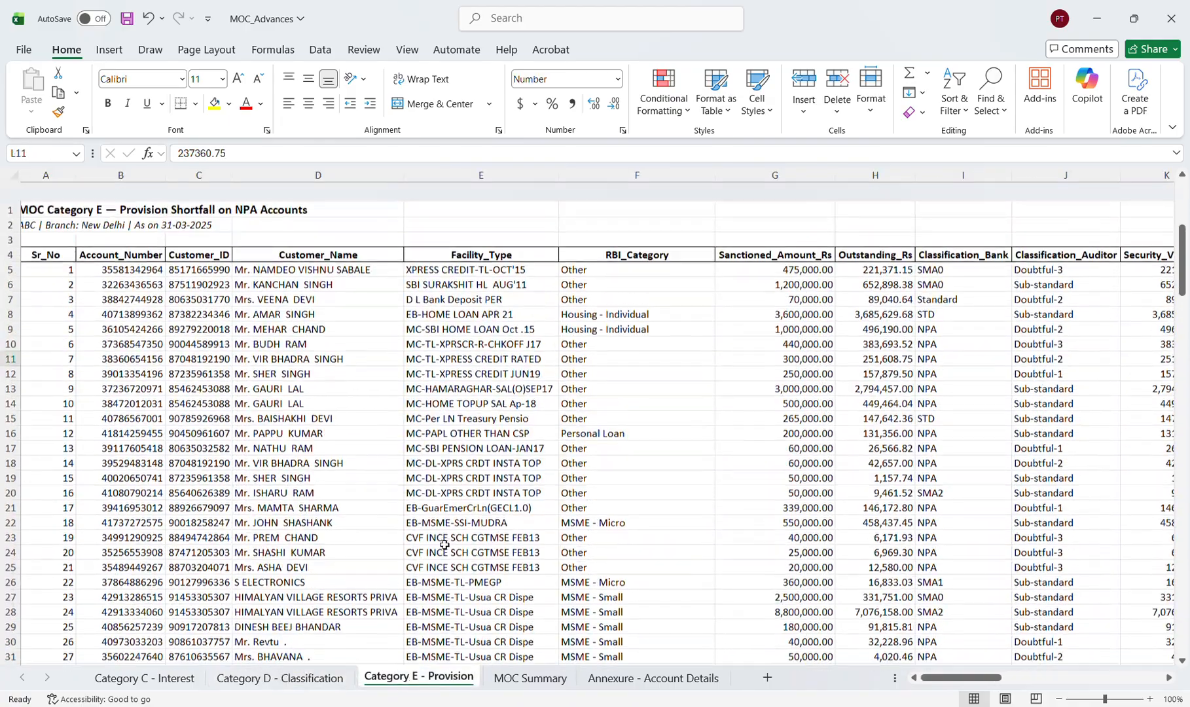
scroll(444, 545, right, 3)
scroll(444, 544, right, 2)
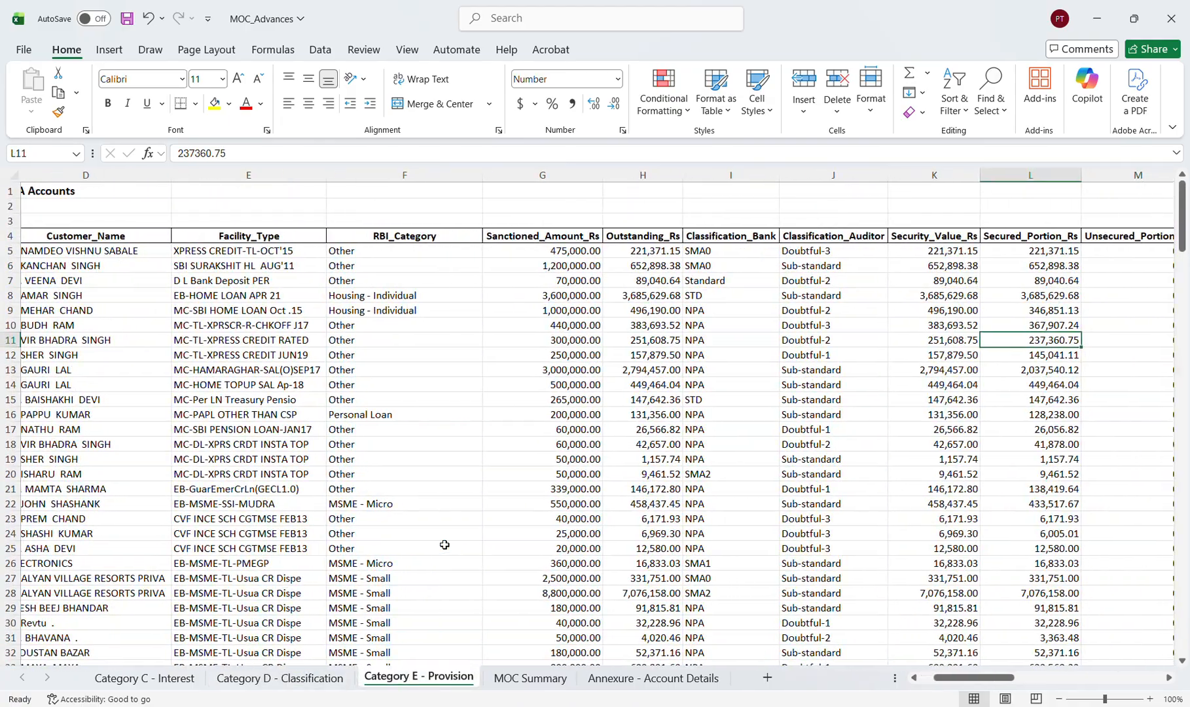
scroll(445, 544, left, 4)
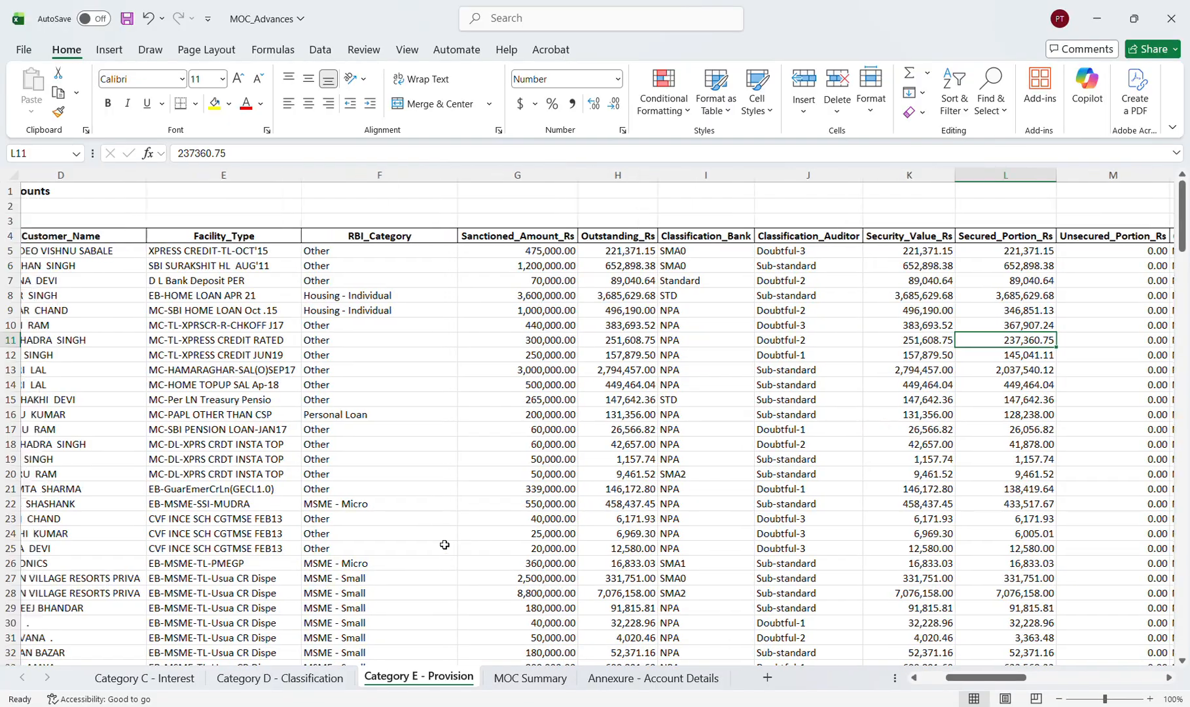
click(527, 678)
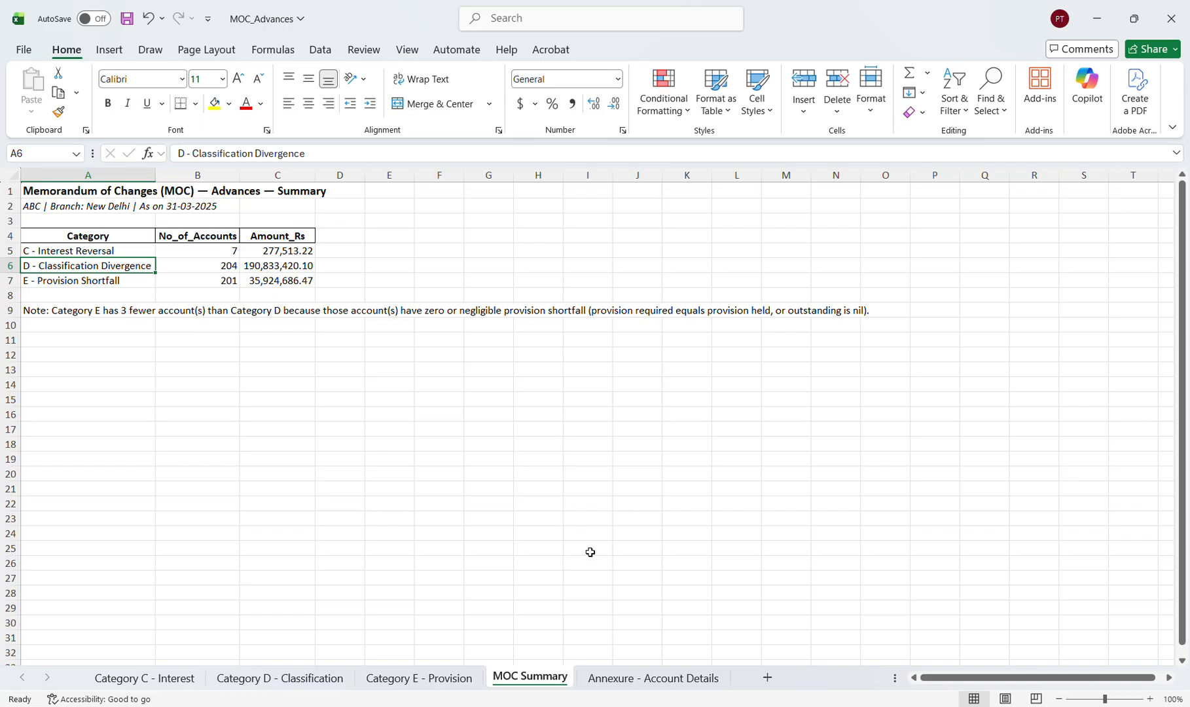
Switch to the NPA_Statement workbook and check the TOTAL NPA row's account count, outstanding, unrealized interest, secured portion and required provision.
click(799, 638)
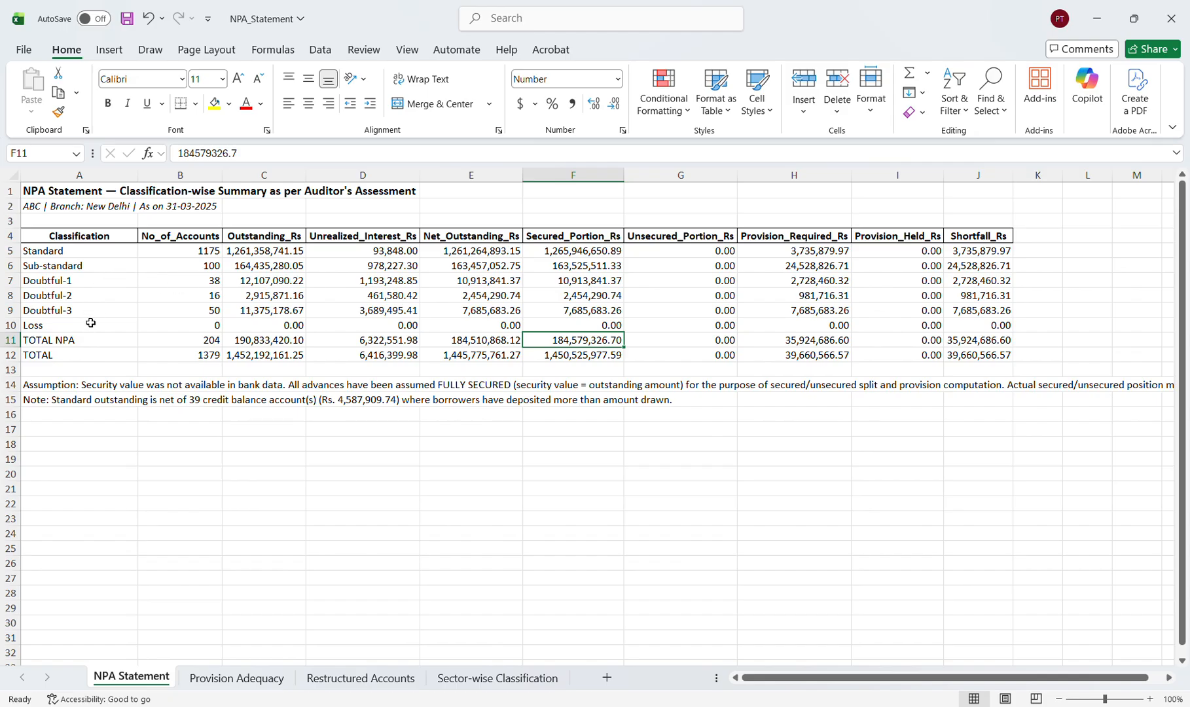
click(207, 342)
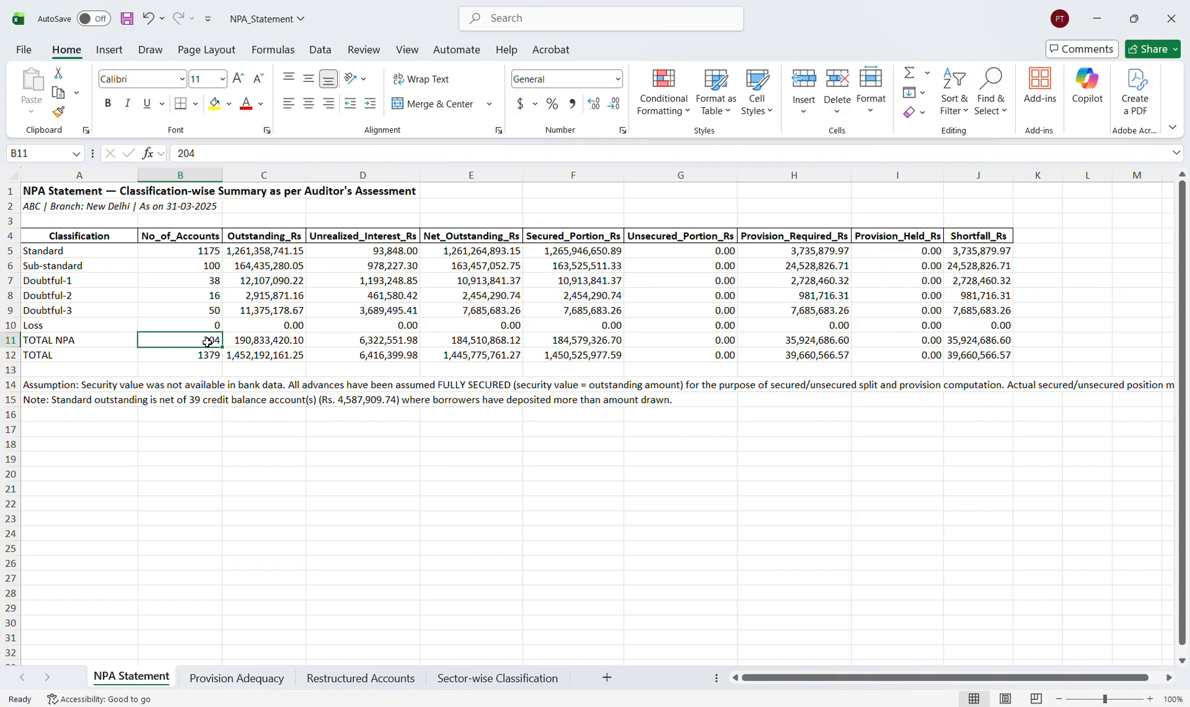
click(264, 339)
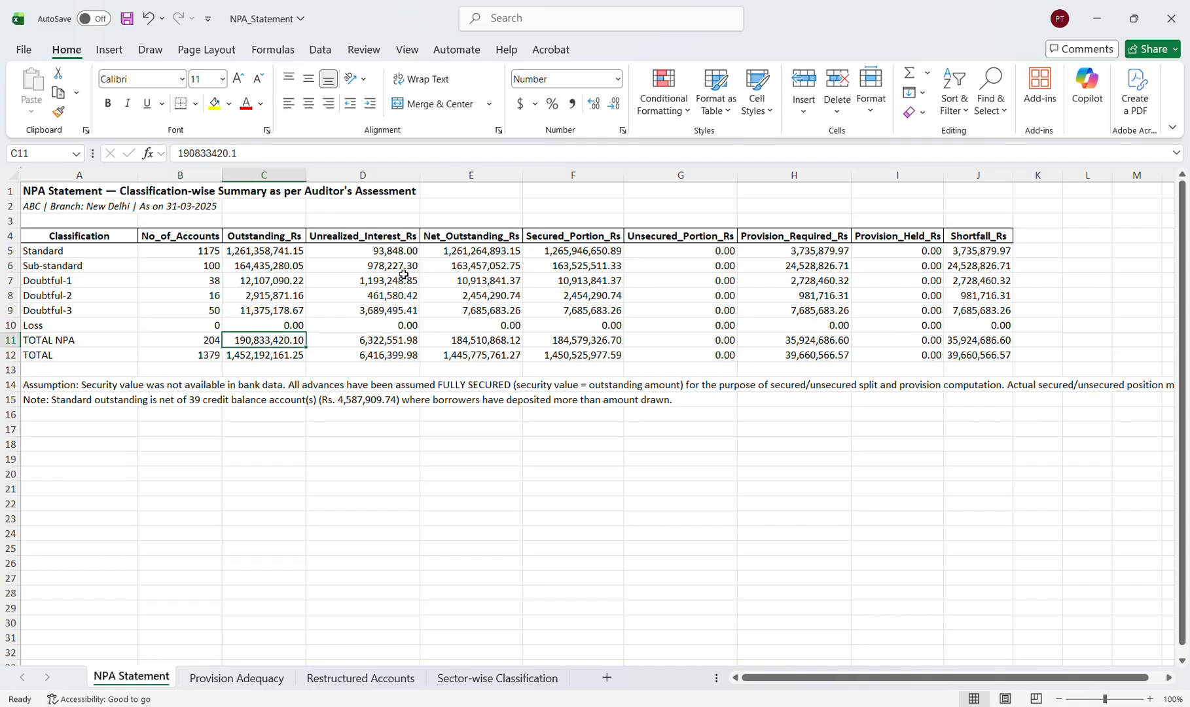
click(395, 341)
click(481, 338)
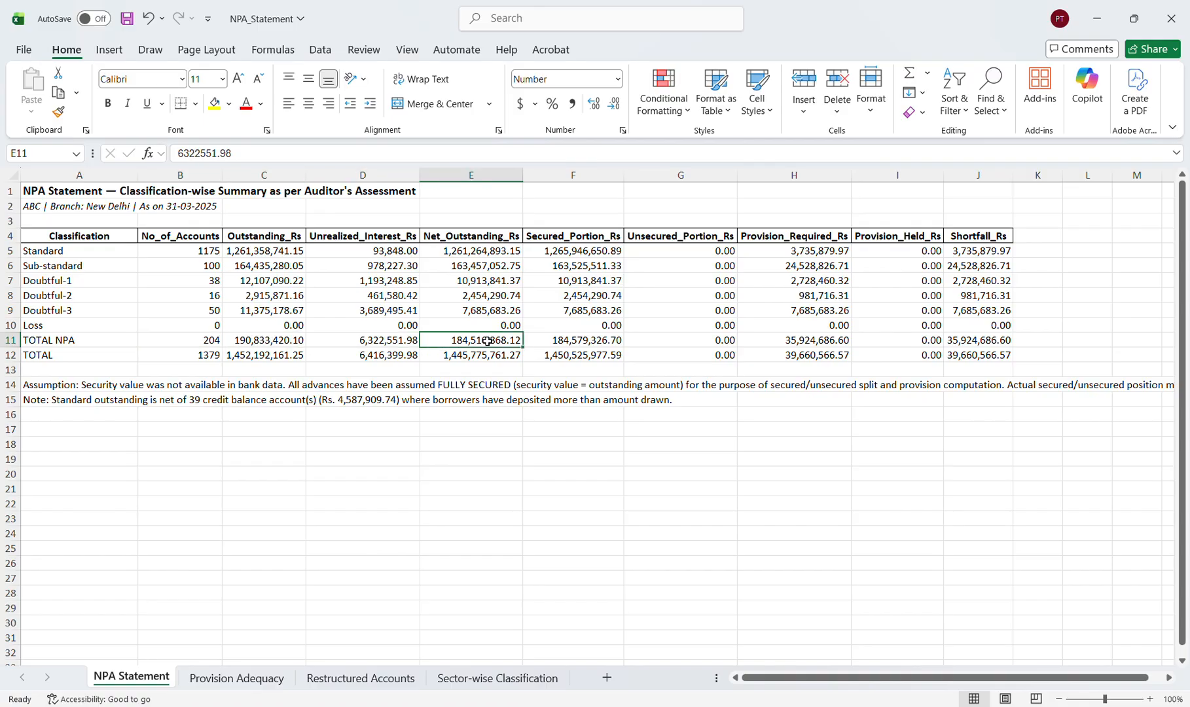
click(586, 341)
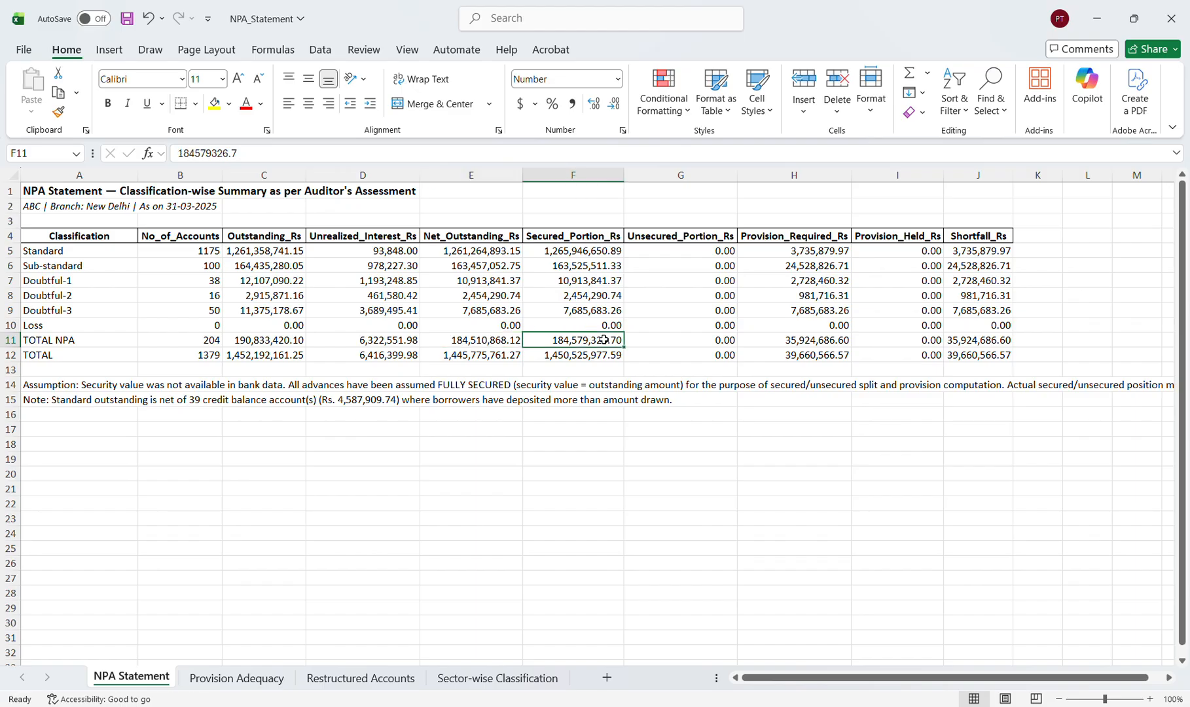
click(763, 340)
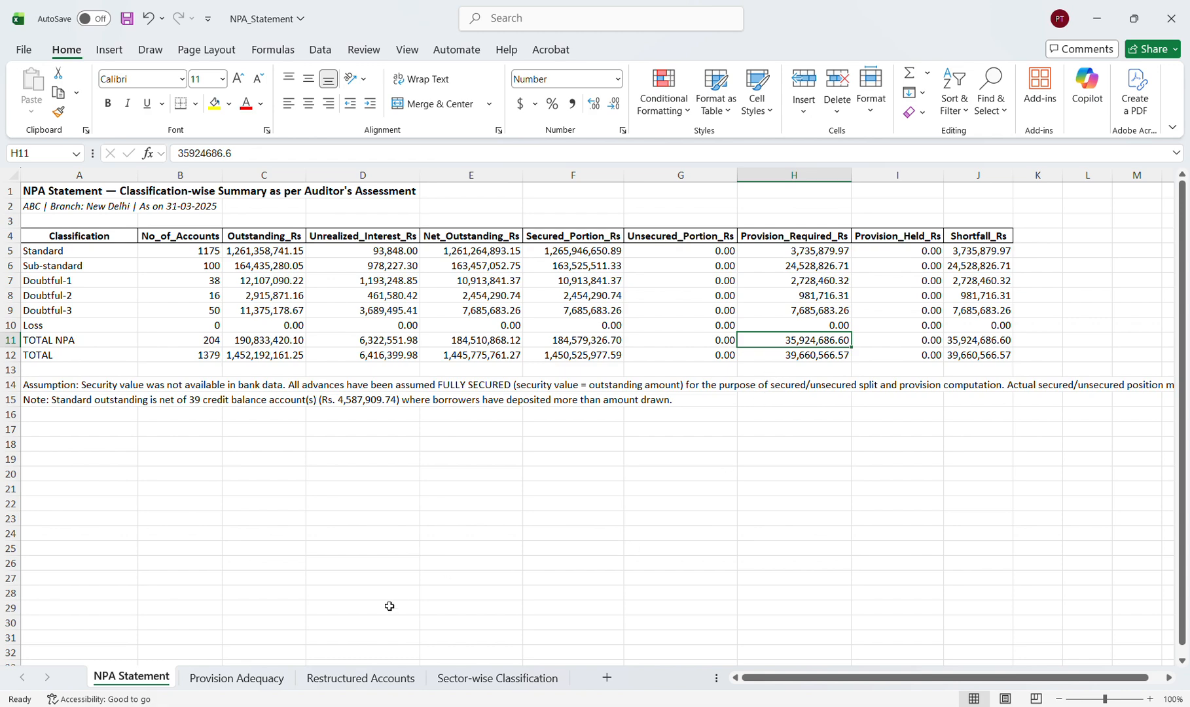
On the Provision Adequacy sheet, auto-fit all columns to their contents and narrow the oversized Sr_No column.
click(252, 677)
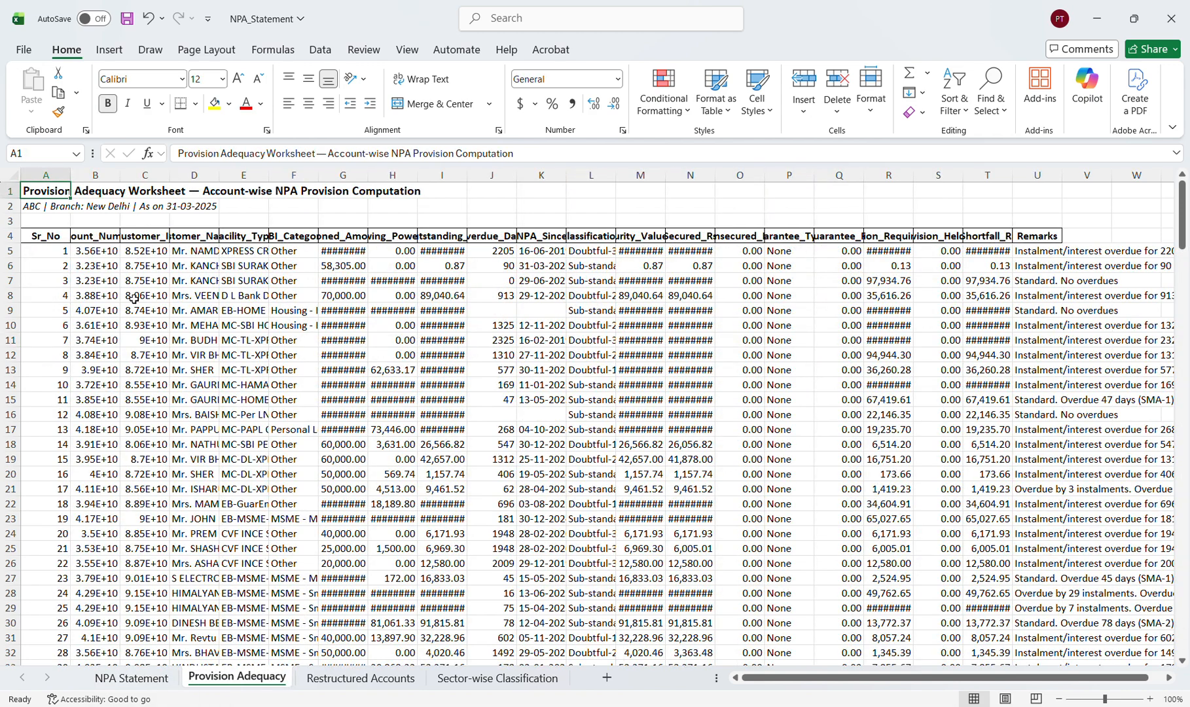
click(13, 174)
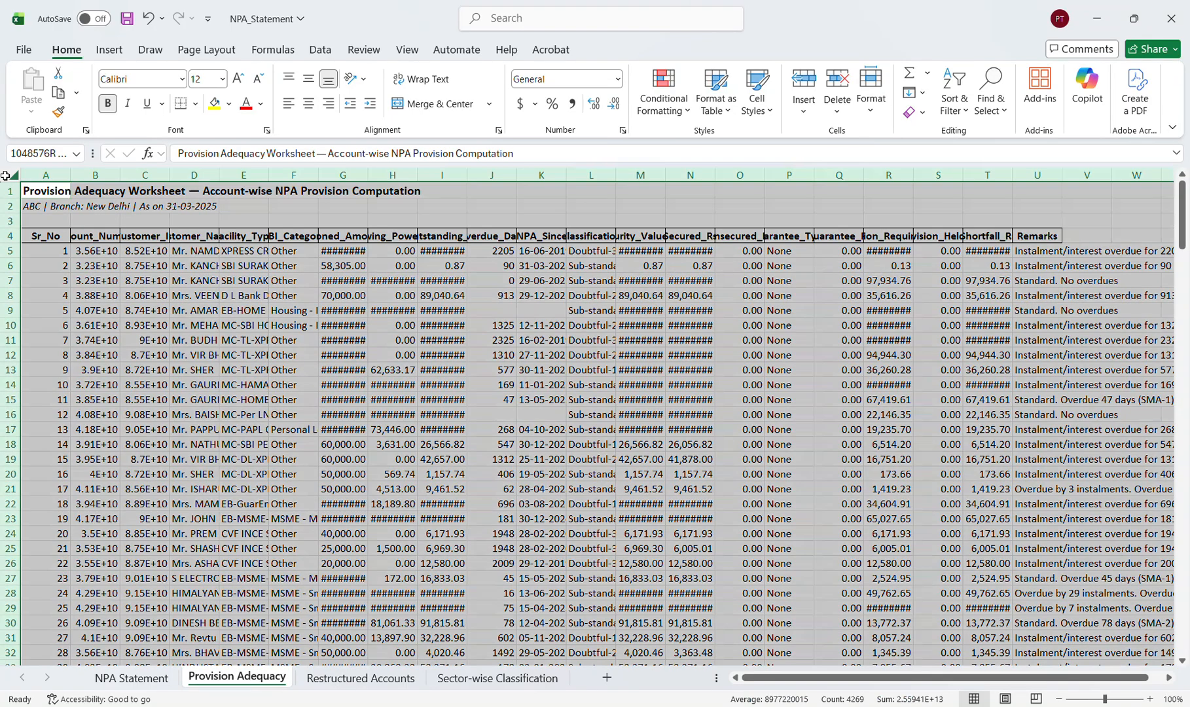
double_click(67, 174)
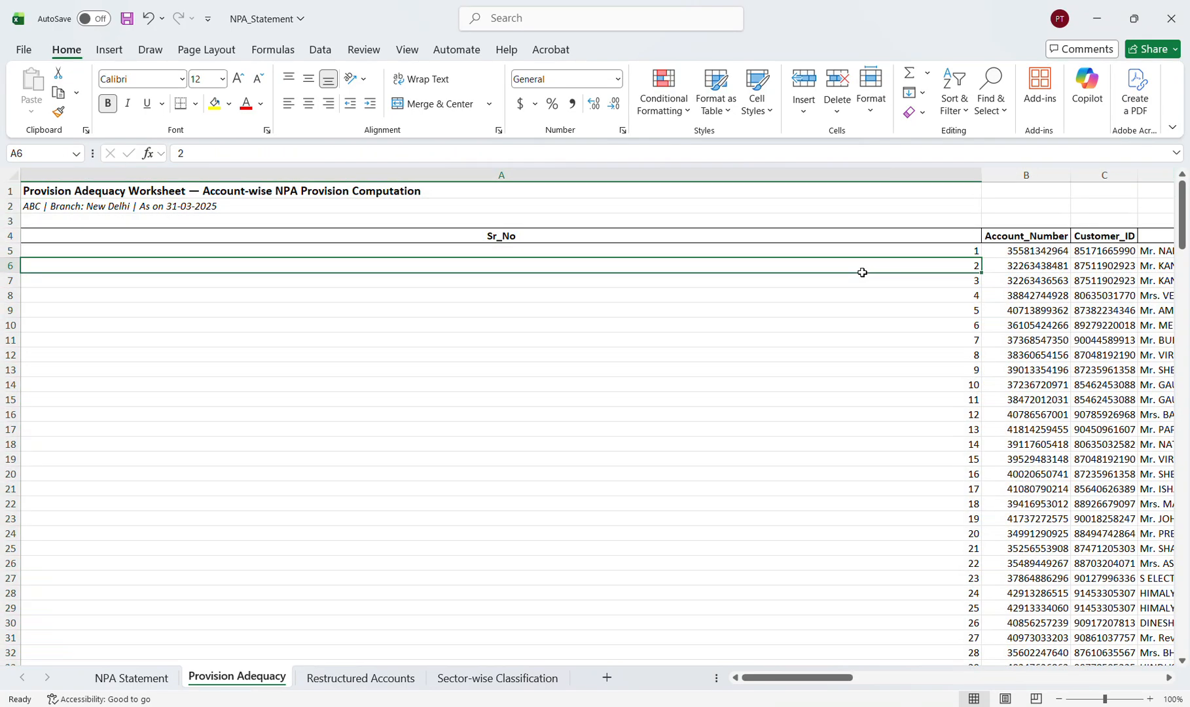
click(863, 267)
drag(981, 174, 210, 266)
scroll(673, 394, right, 5)
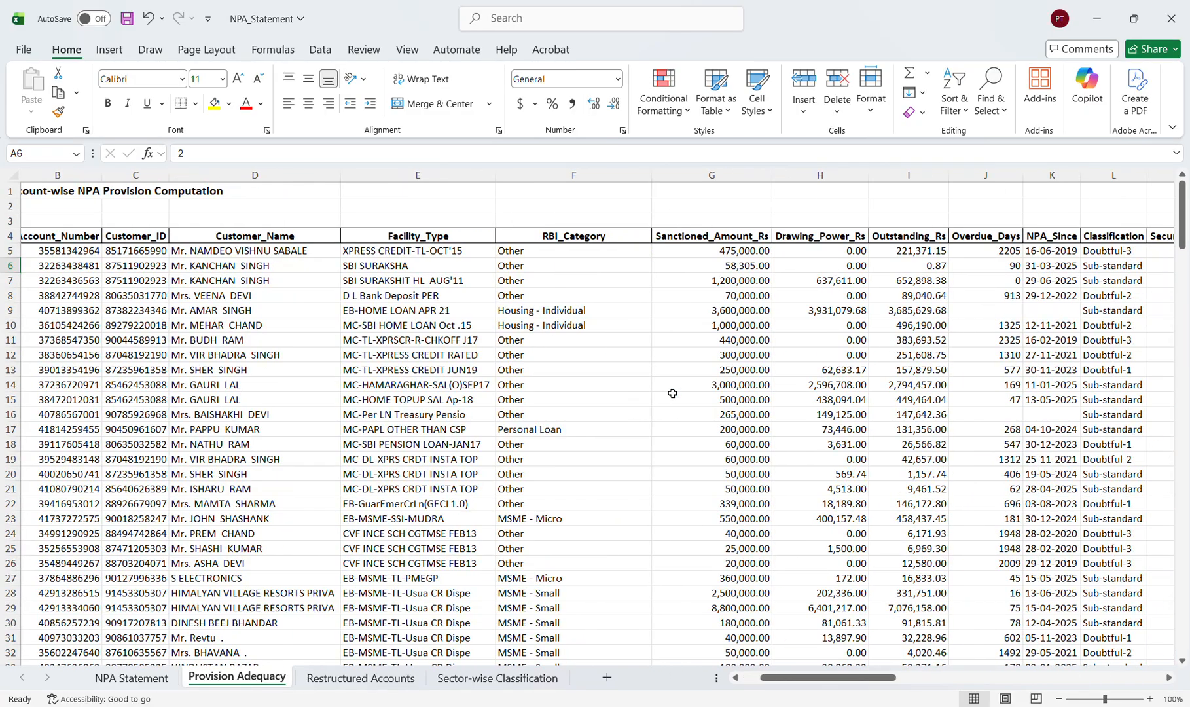
On the Restructured Accounts sheet, examine the Restructuring_Date, Monitoring_End and Classification columns down the account rows.
click(361, 679)
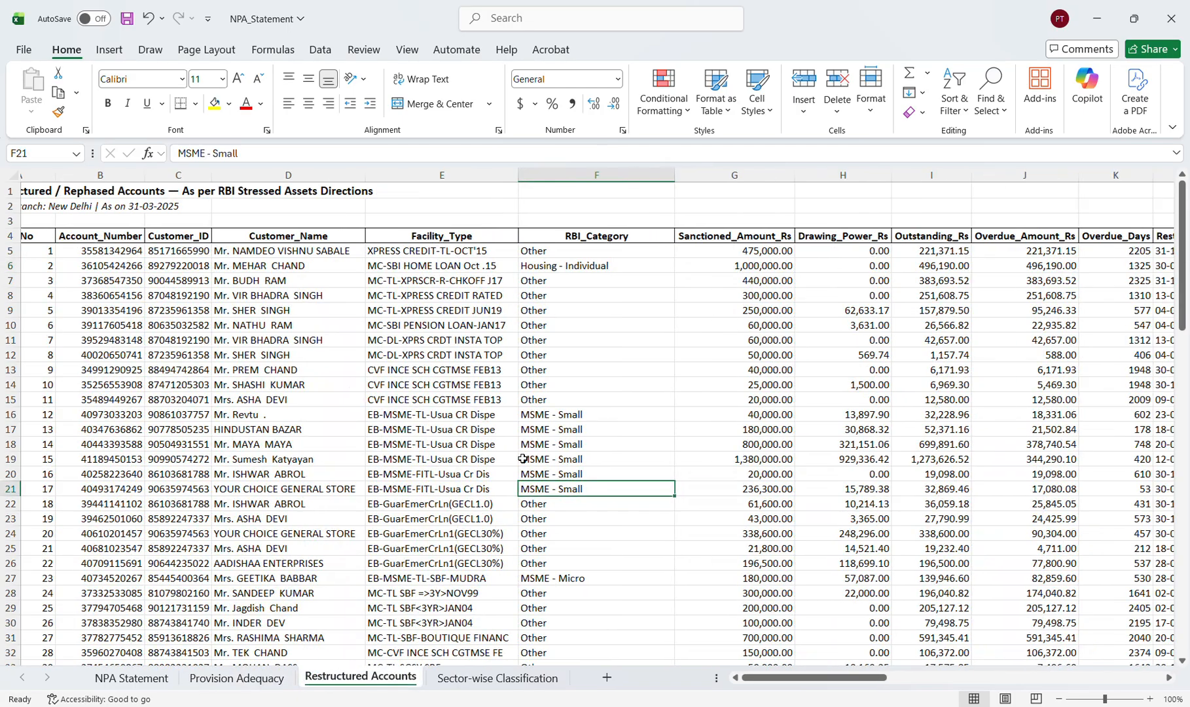
scroll(523, 458, right, 3)
scroll(522, 458, right, 4)
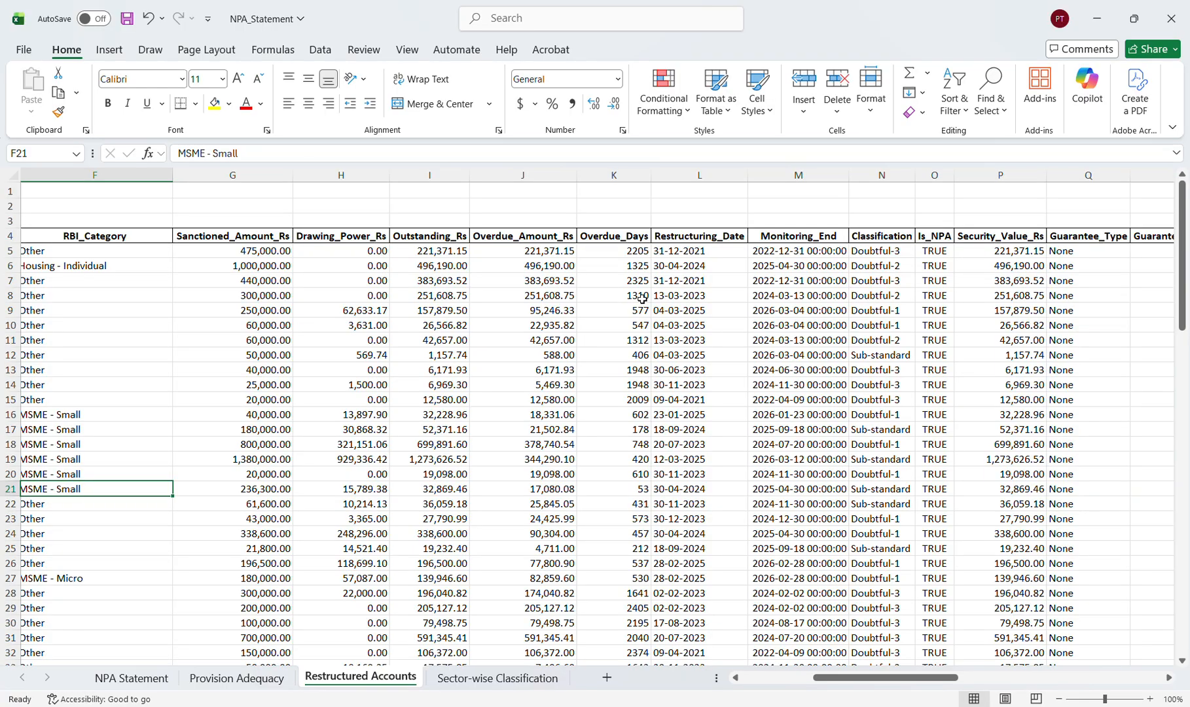
scroll(567, 297, down, 7)
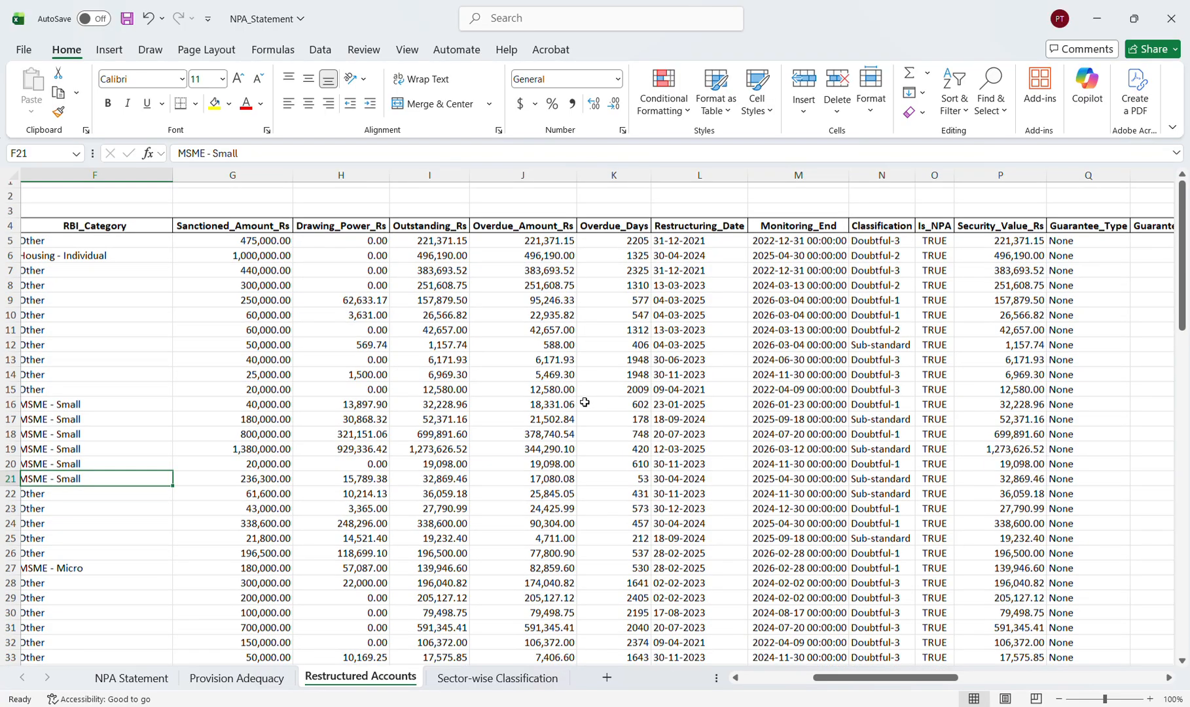
scroll(585, 402, up, 3)
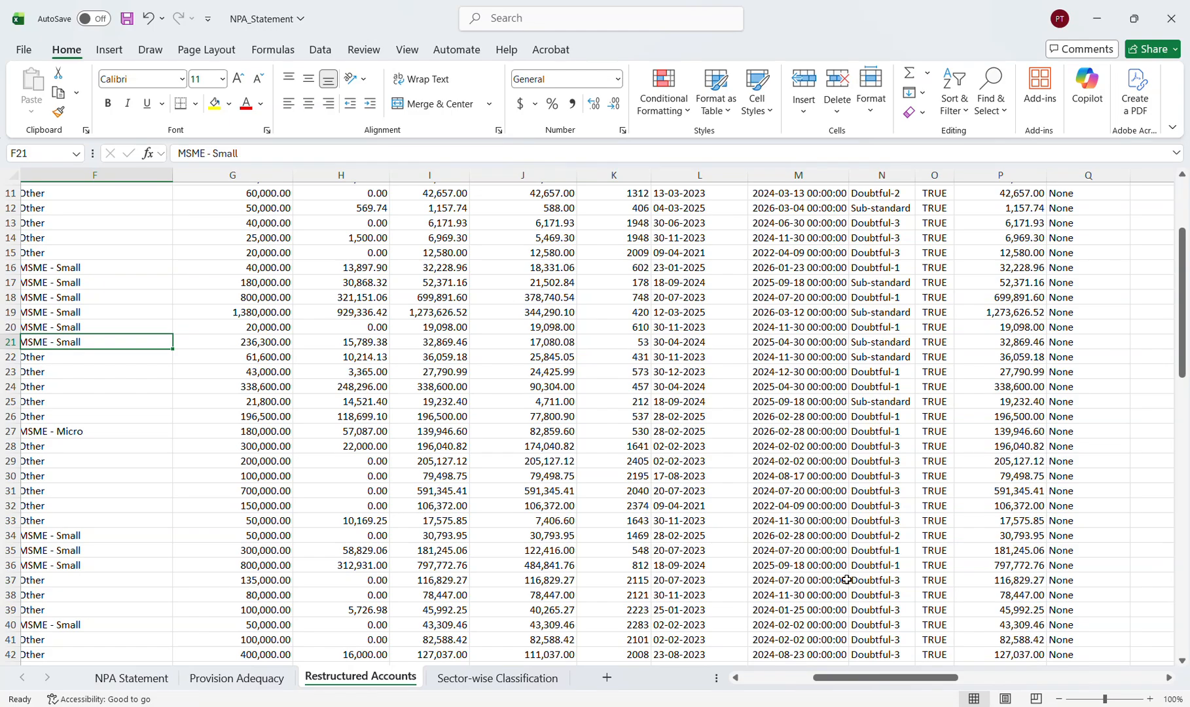
click(821, 519)
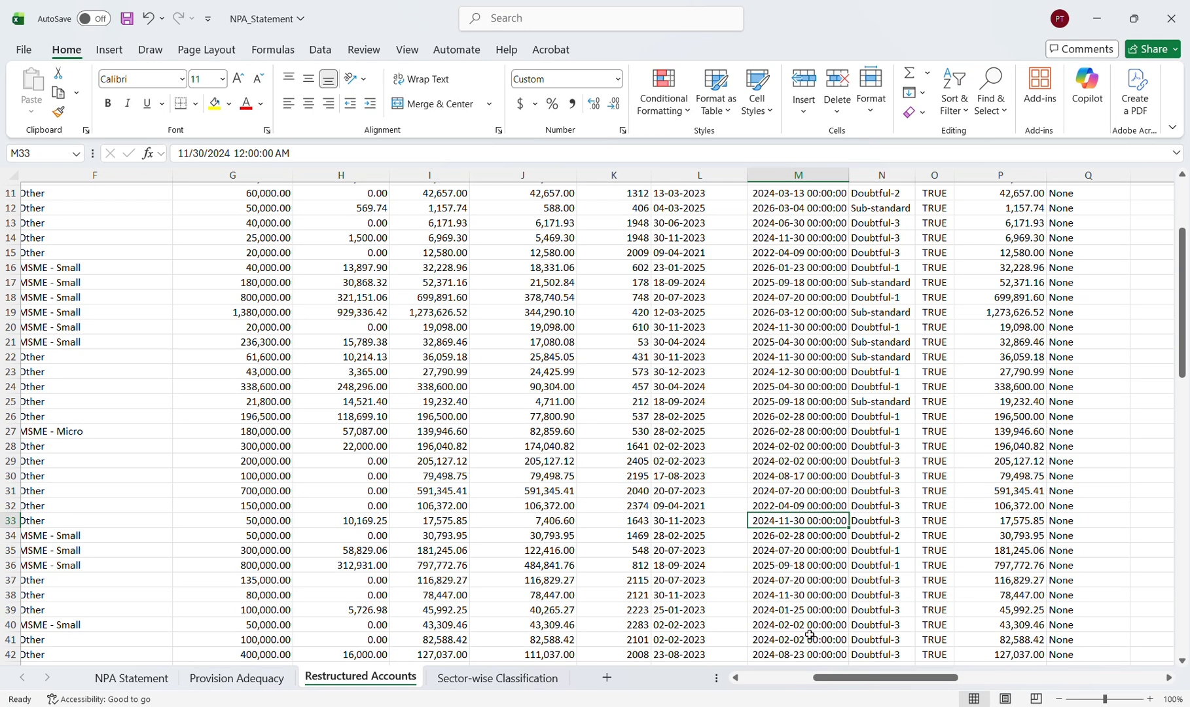
Switch to the LFAR_Advances_Data workbook and review the Summary sheet from Accounts Examined through Income to be Reversed.
mouse_move(827, 705)
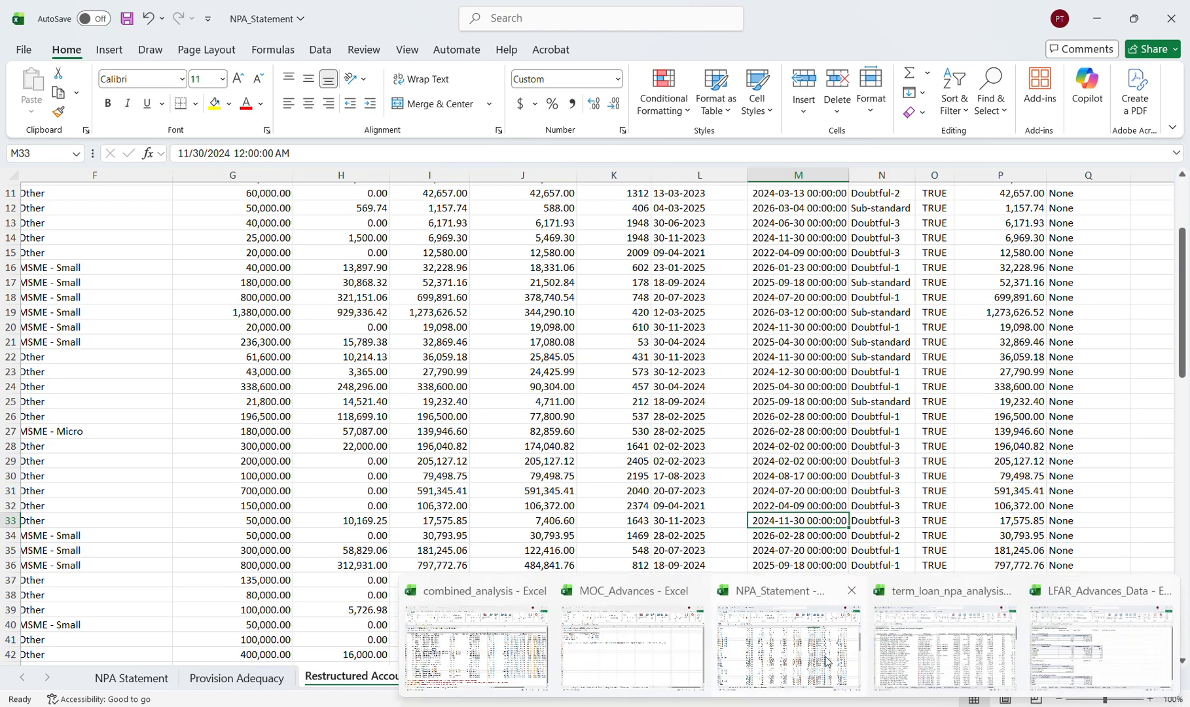
mouse_move(935, 645)
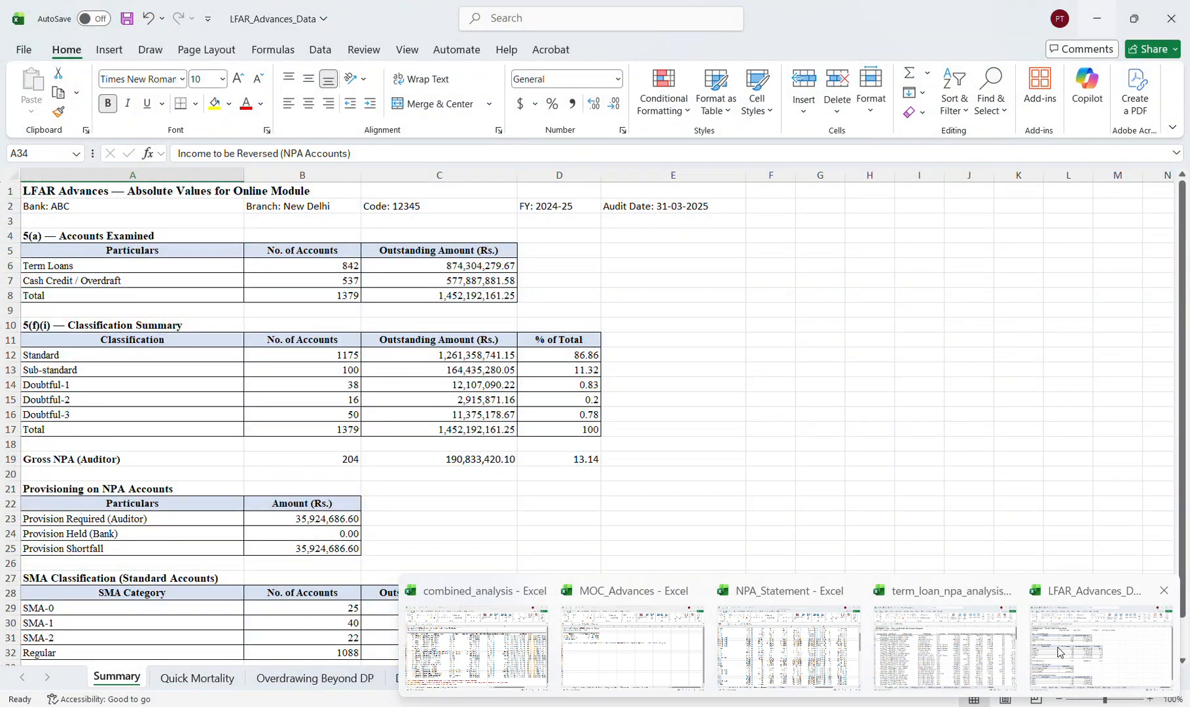
click(1058, 647)
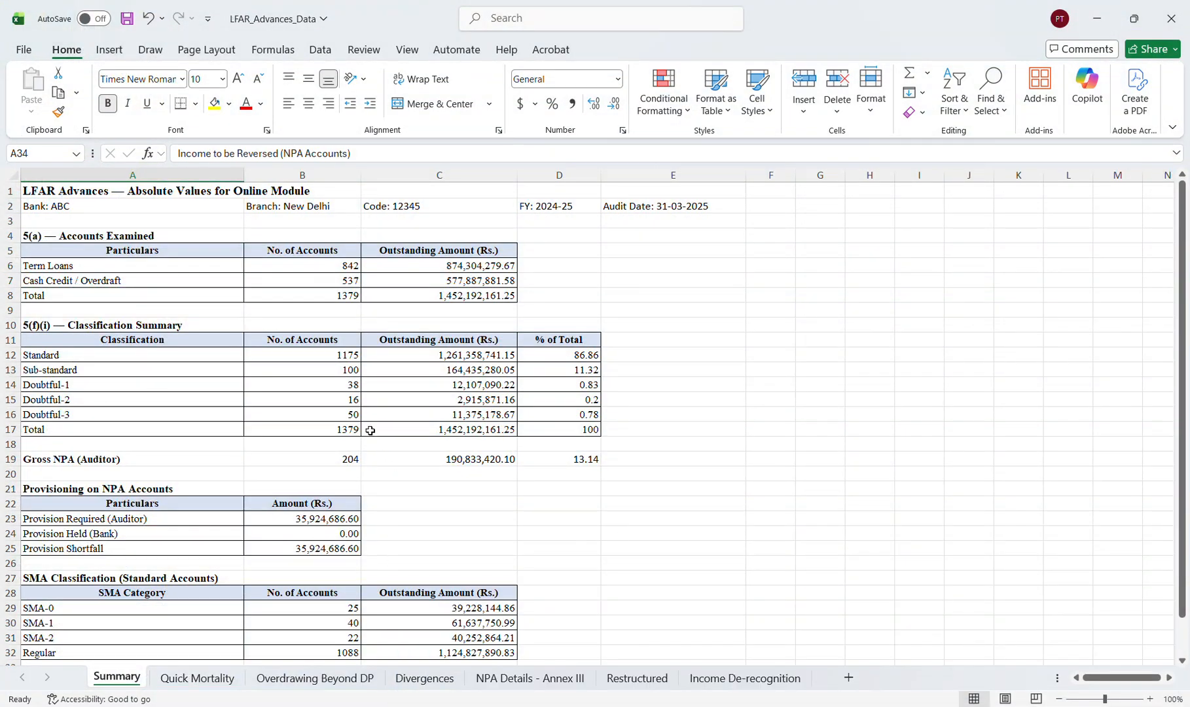
scroll(292, 477, down, 7)
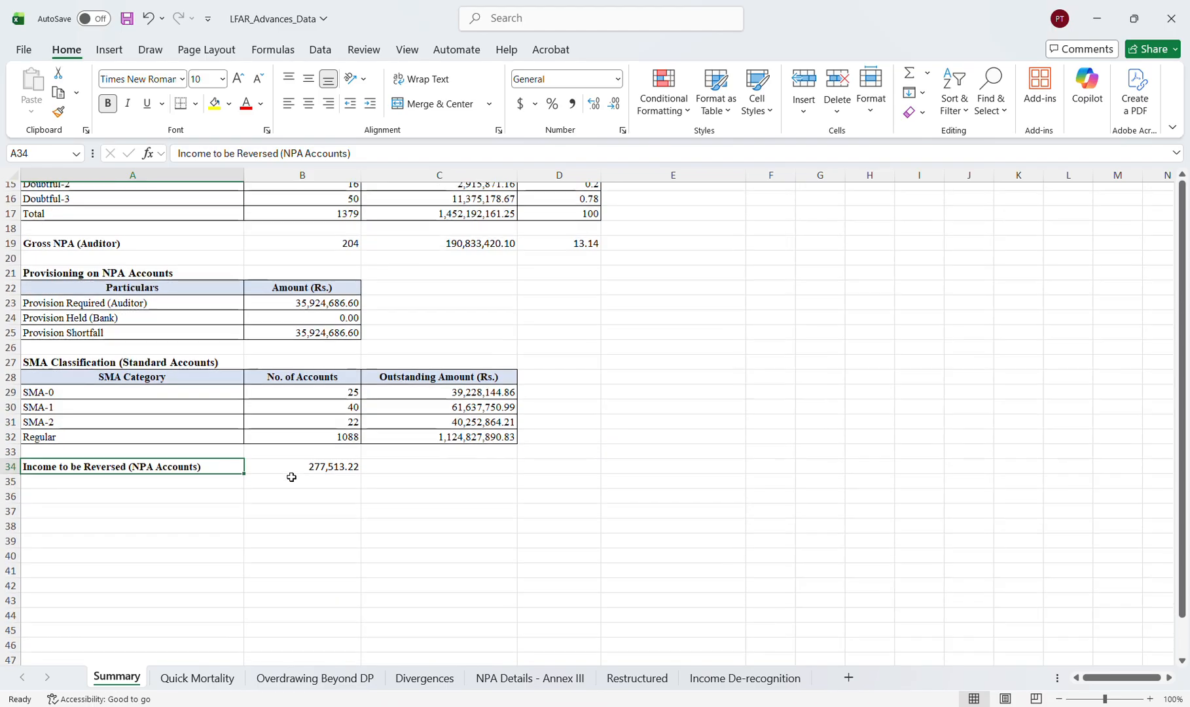
scroll(292, 478, up, 7)
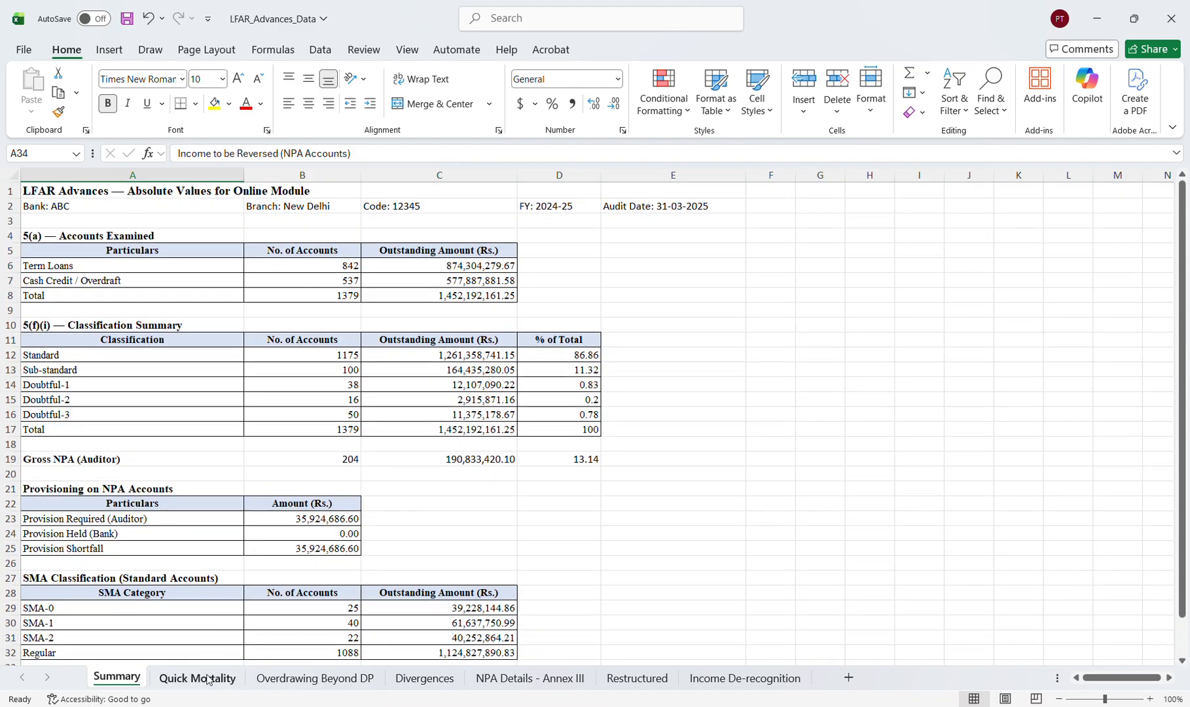
Review the Quick Mortality, Overdrawing Beyond DP, Divergences, NPA Details - Annex III and Income De-recognition sheets.
click(196, 677)
scroll(305, 529, down, 7)
scroll(306, 529, up, 7)
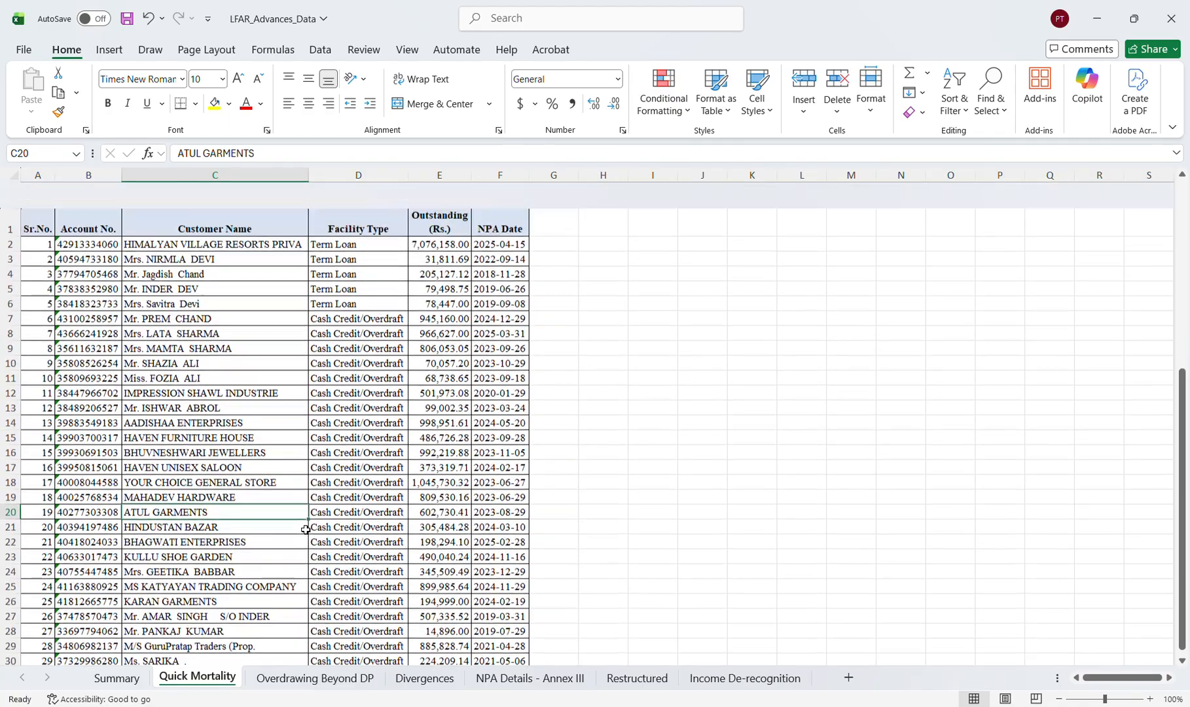
click(335, 679)
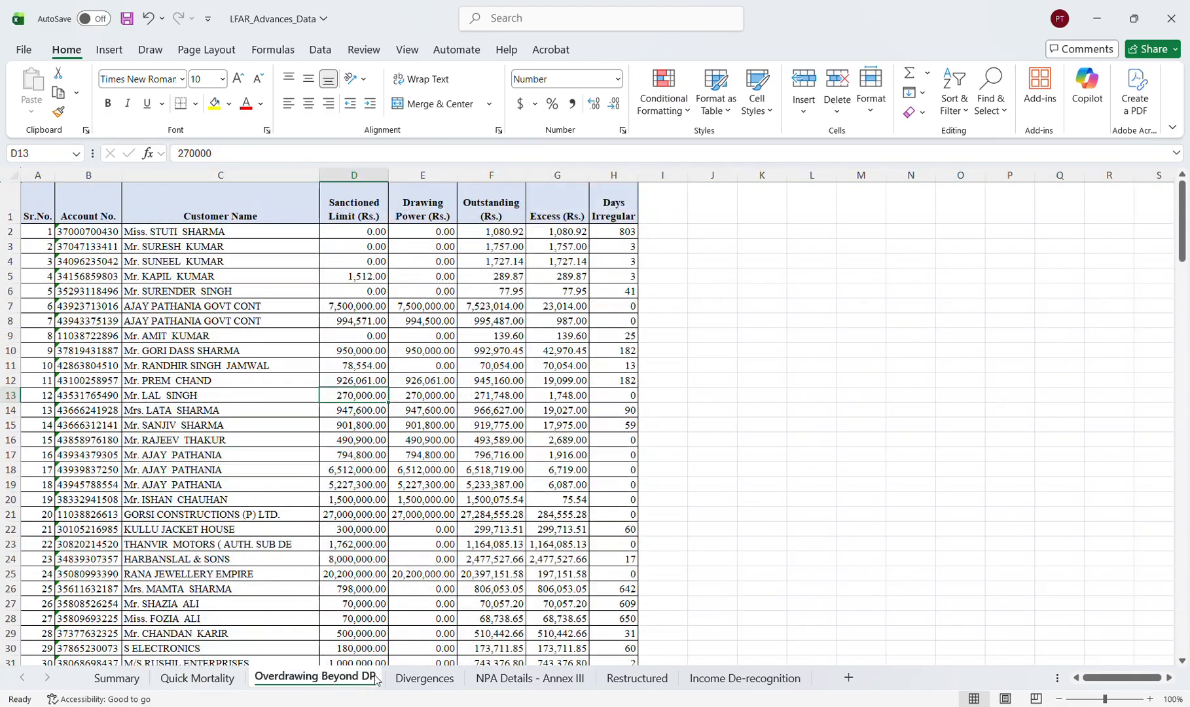
click(425, 680)
click(532, 678)
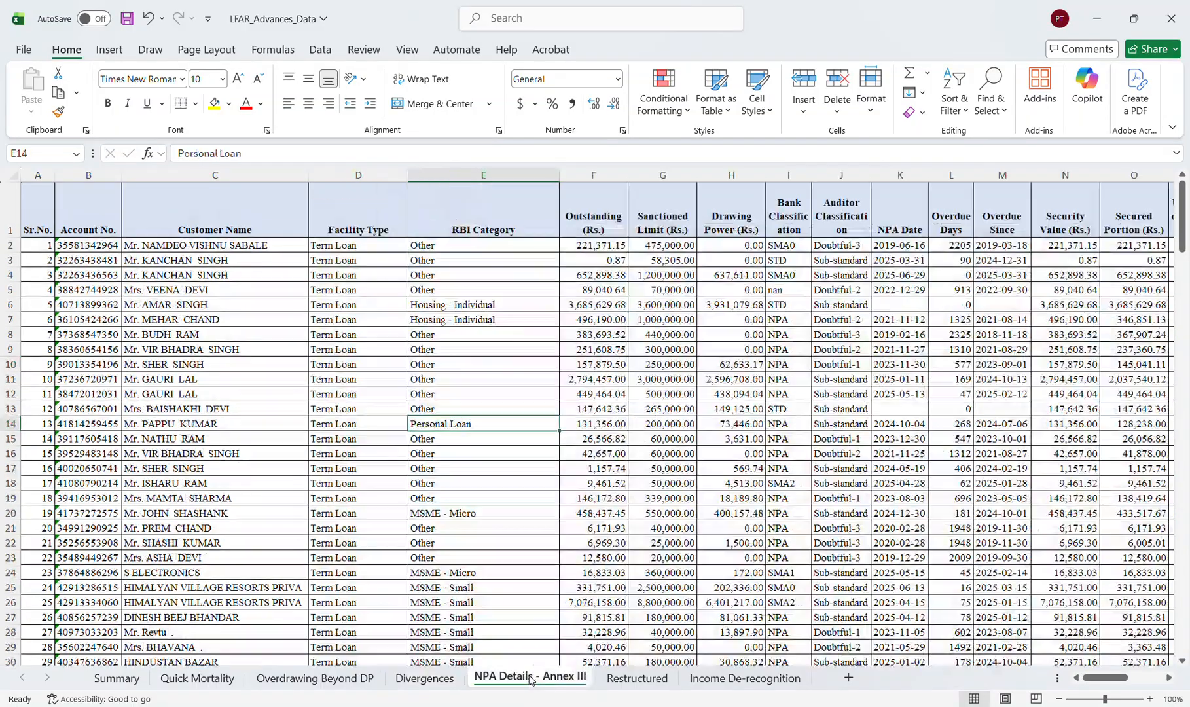
click(745, 679)
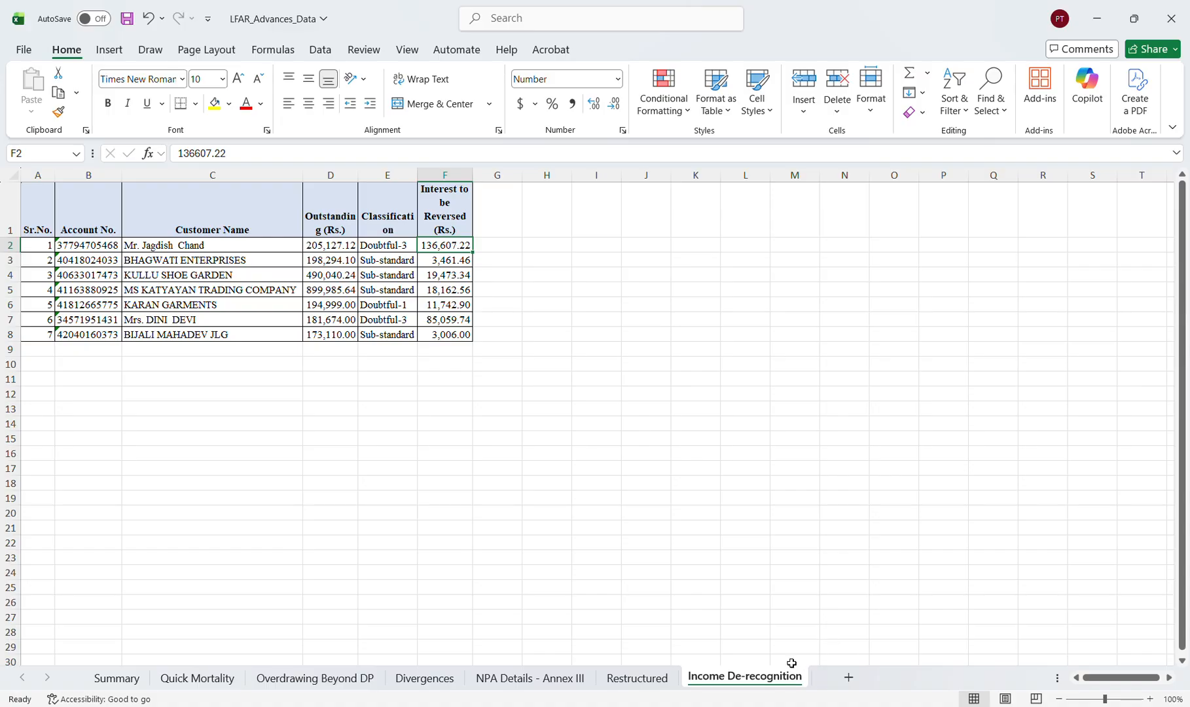
Switch to the LFAR_Advances_Observations document in Word and view its title page with the bank, branch and audit details.
mouse_move(860, 706)
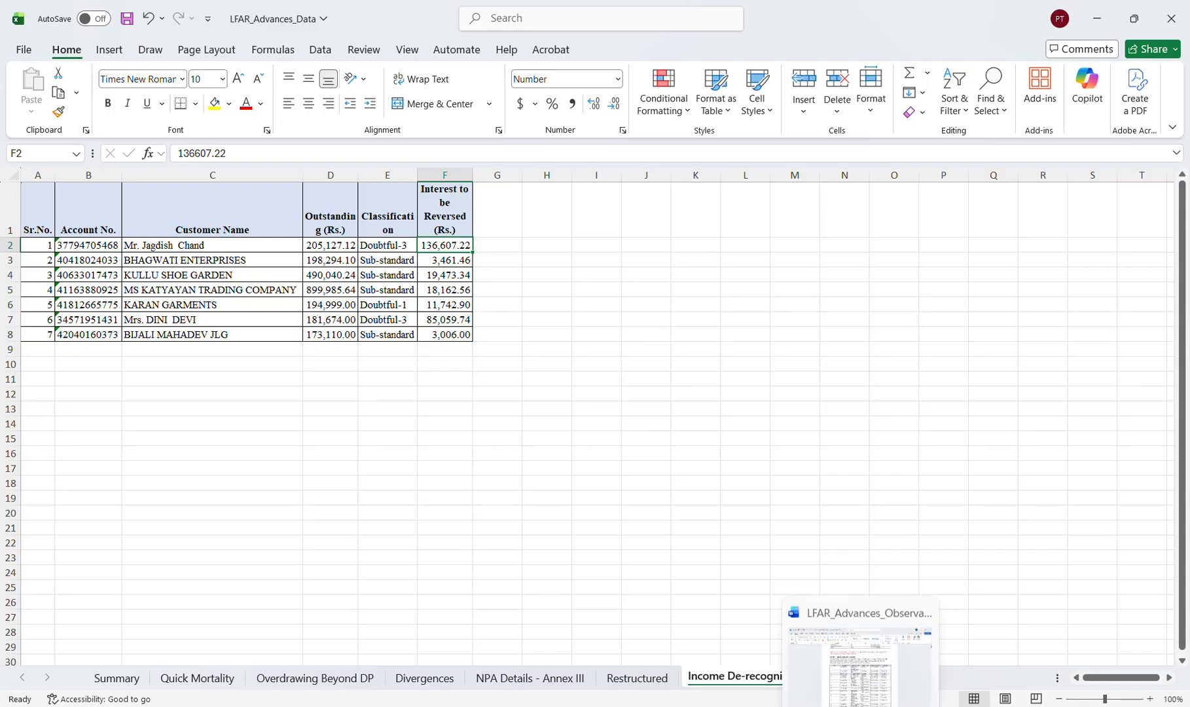
click(859, 645)
scroll(680, 481, up, 10)
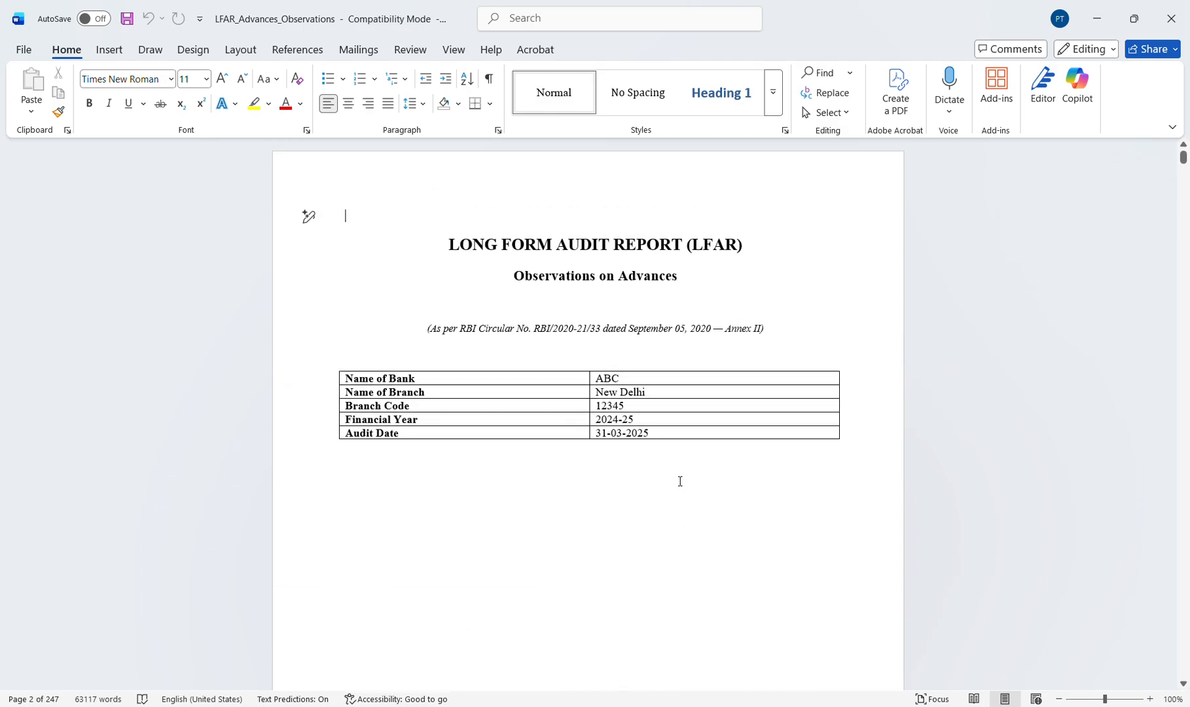
scroll(680, 481, down, 2)
scroll(680, 481, down, 8)
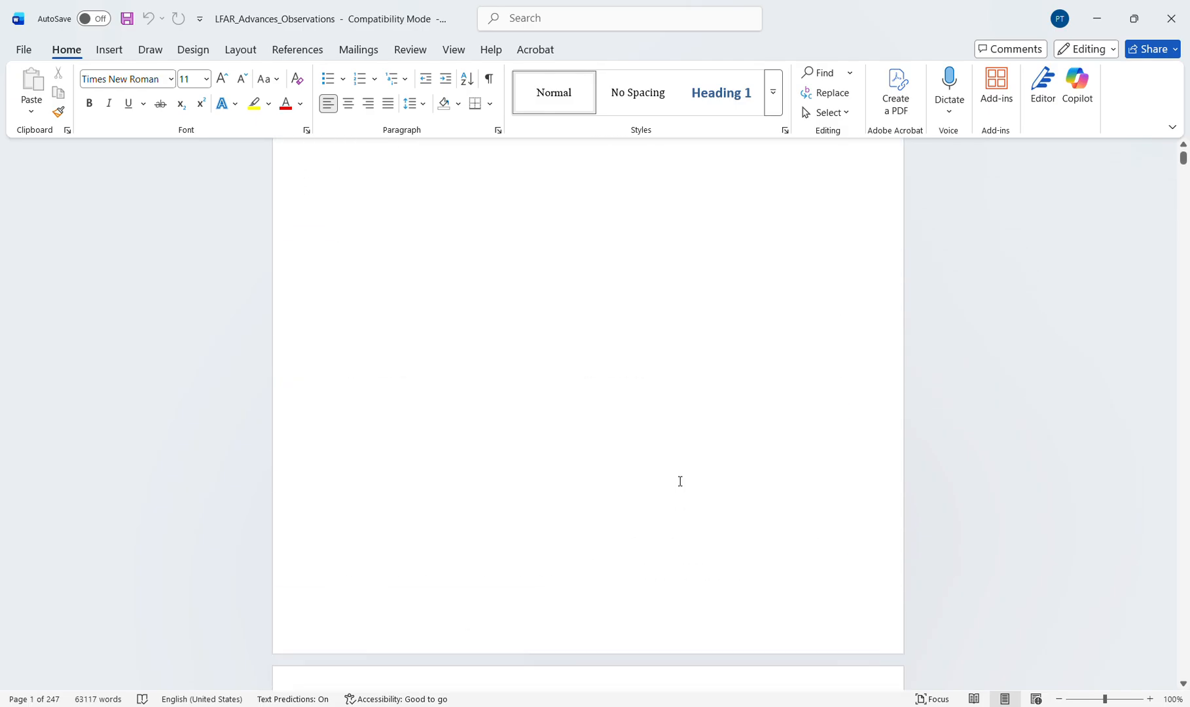
scroll(680, 481, up, 10)
Examine section 5(a) on the accounts examined and the Quick Mortality Accounts table in section 5(b)(ii).
scroll(680, 481, down, 15)
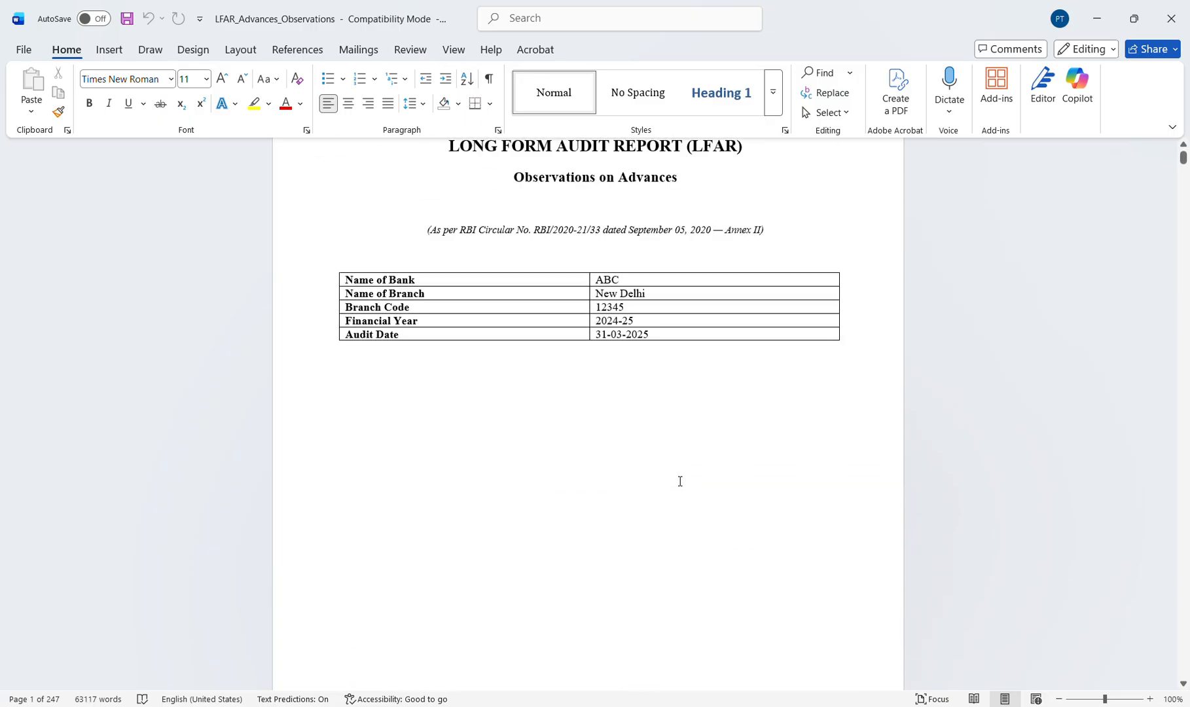
scroll(679, 481, up, 2)
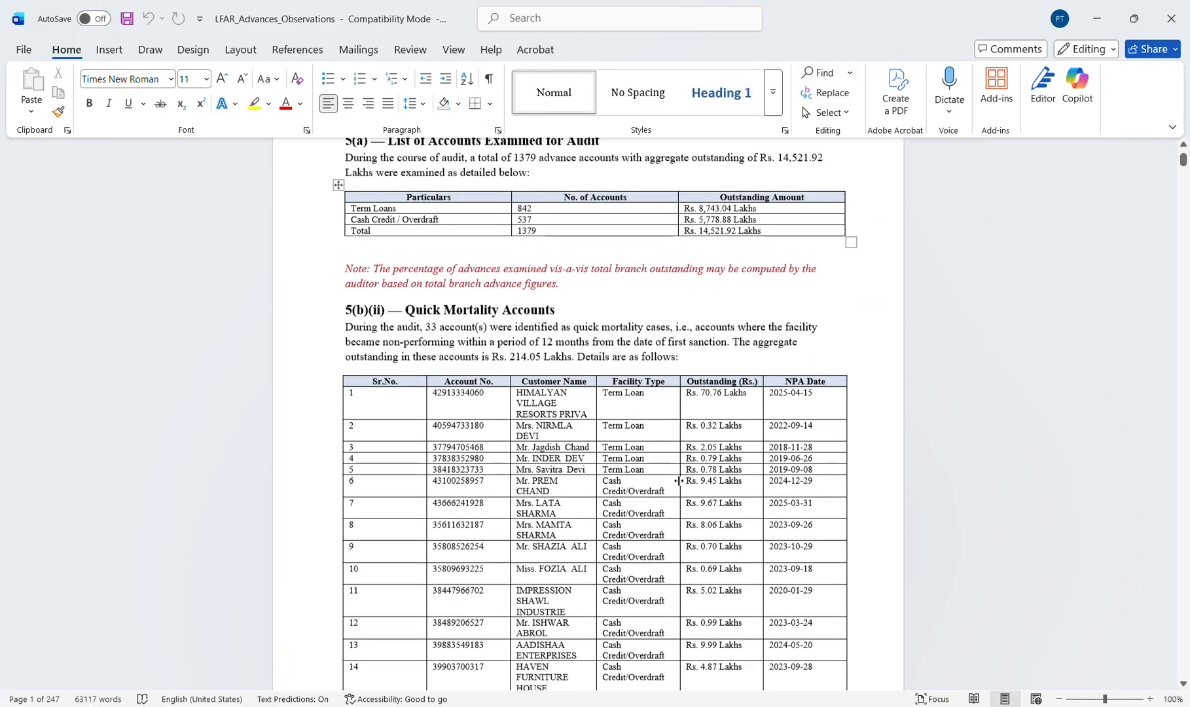
scroll(679, 481, down, 5)
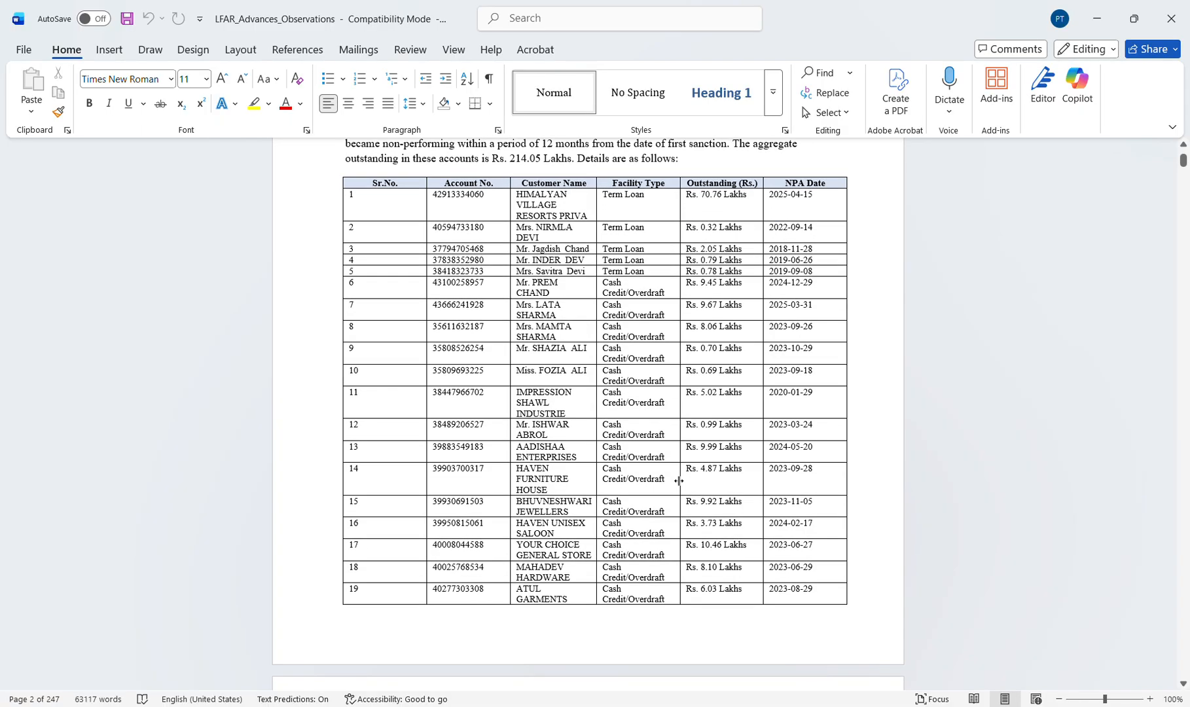
scroll(678, 481, up, 2)
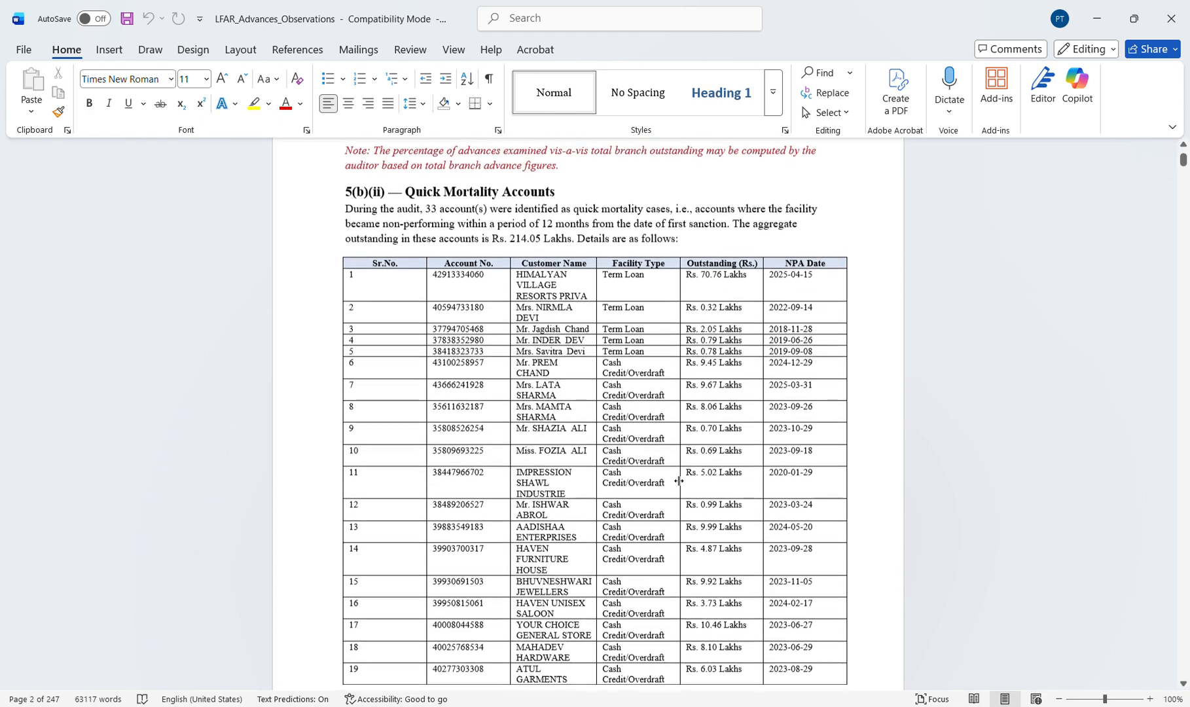
Review the 5(a) accounts table again and continue through the remaining entries of the 5(b)(ii) Quick Mortality Accounts list.
scroll(679, 481, down, 2)
scroll(679, 481, up, 3)
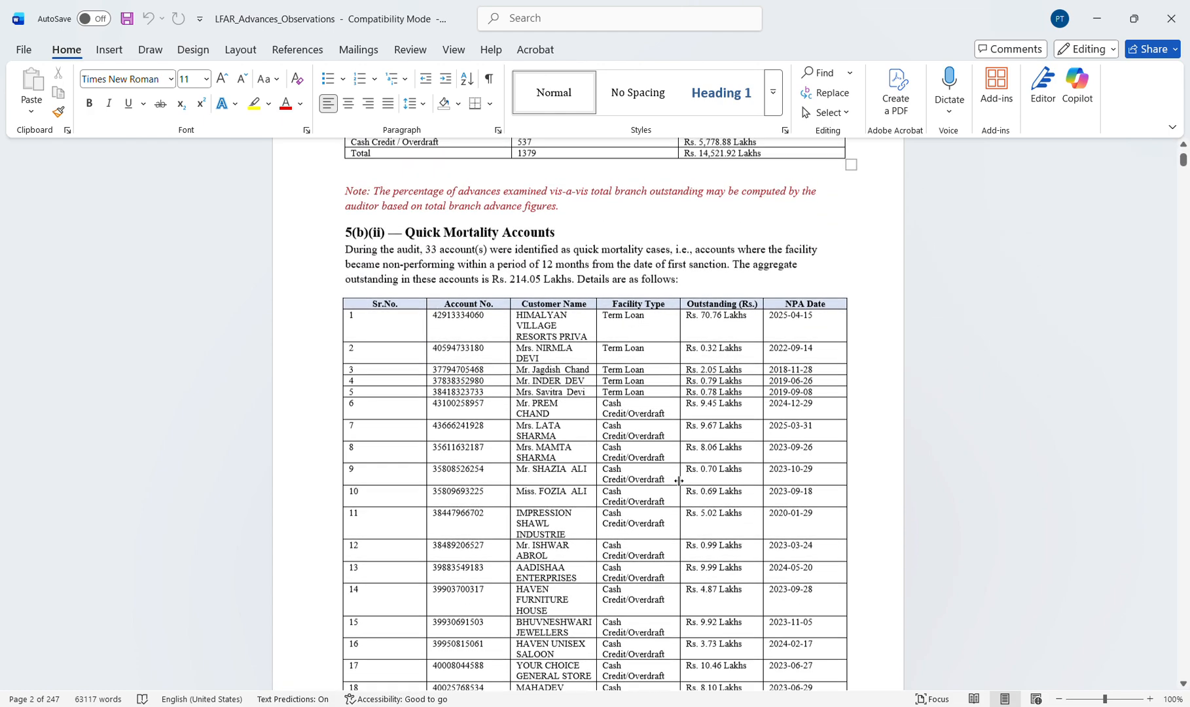
scroll(679, 481, up, 5)
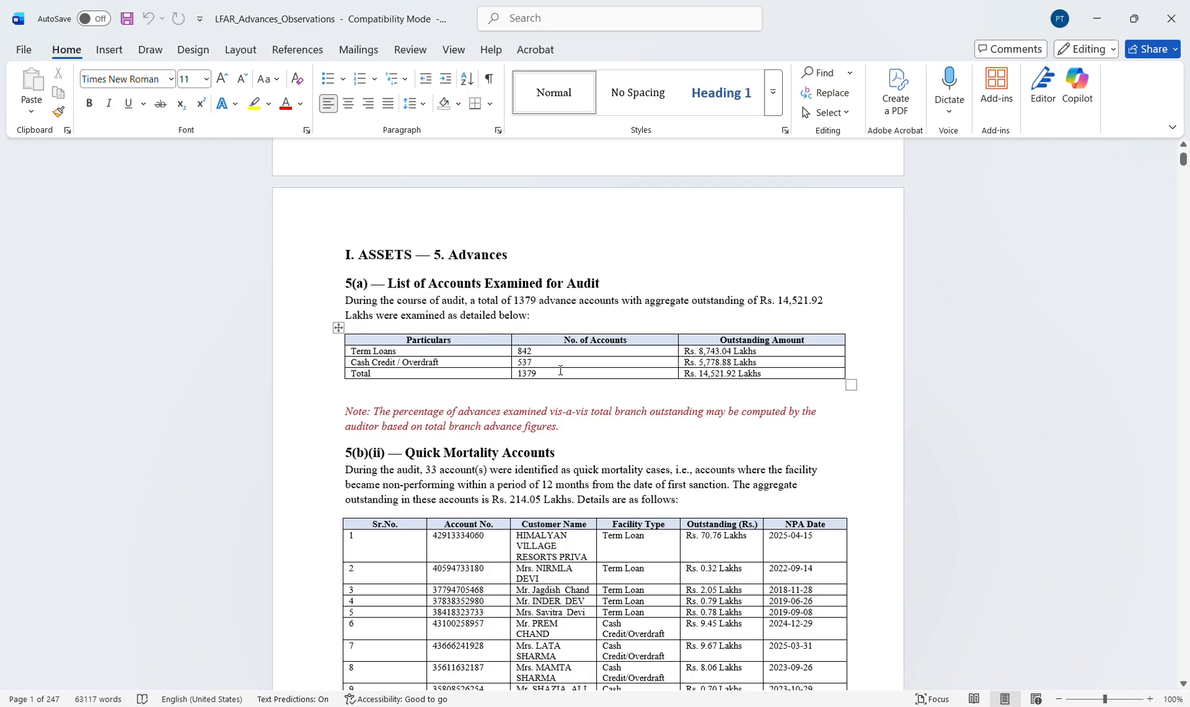
scroll(560, 371, down, 12)
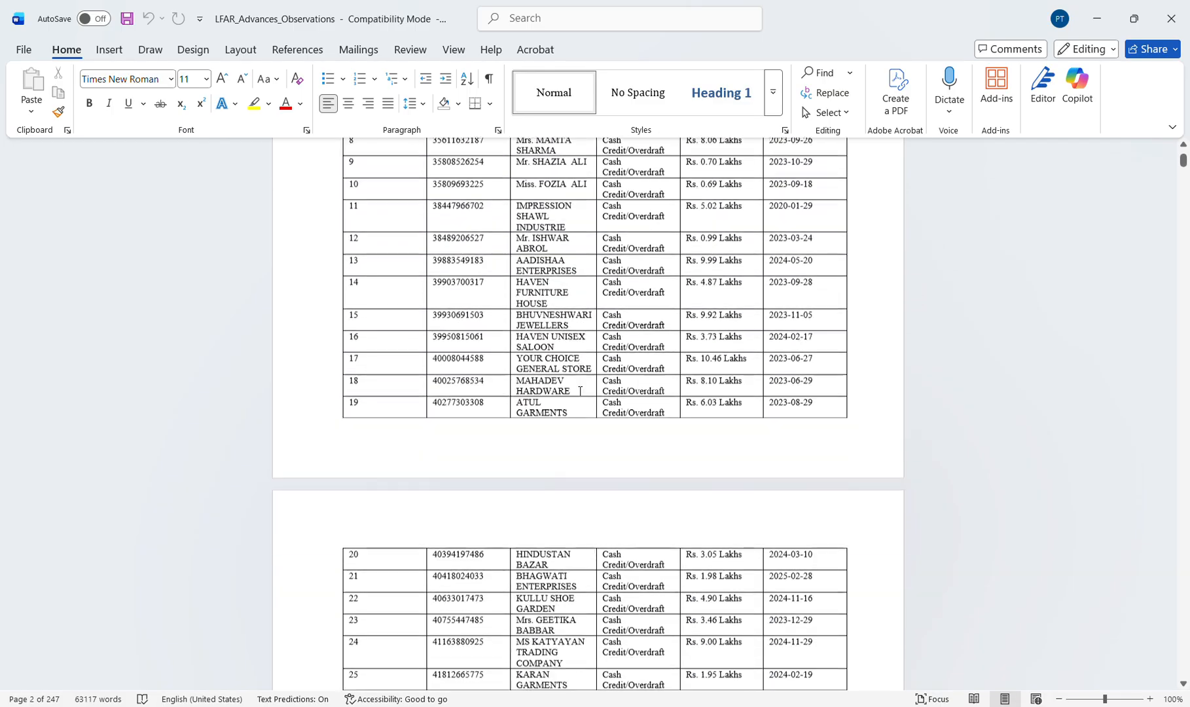
Examine section 5(e)(ii) on stock statements and the 5(e)(vii) table of accounts exceeding the sanctioned limit or drawing power.
scroll(581, 391, down, 18)
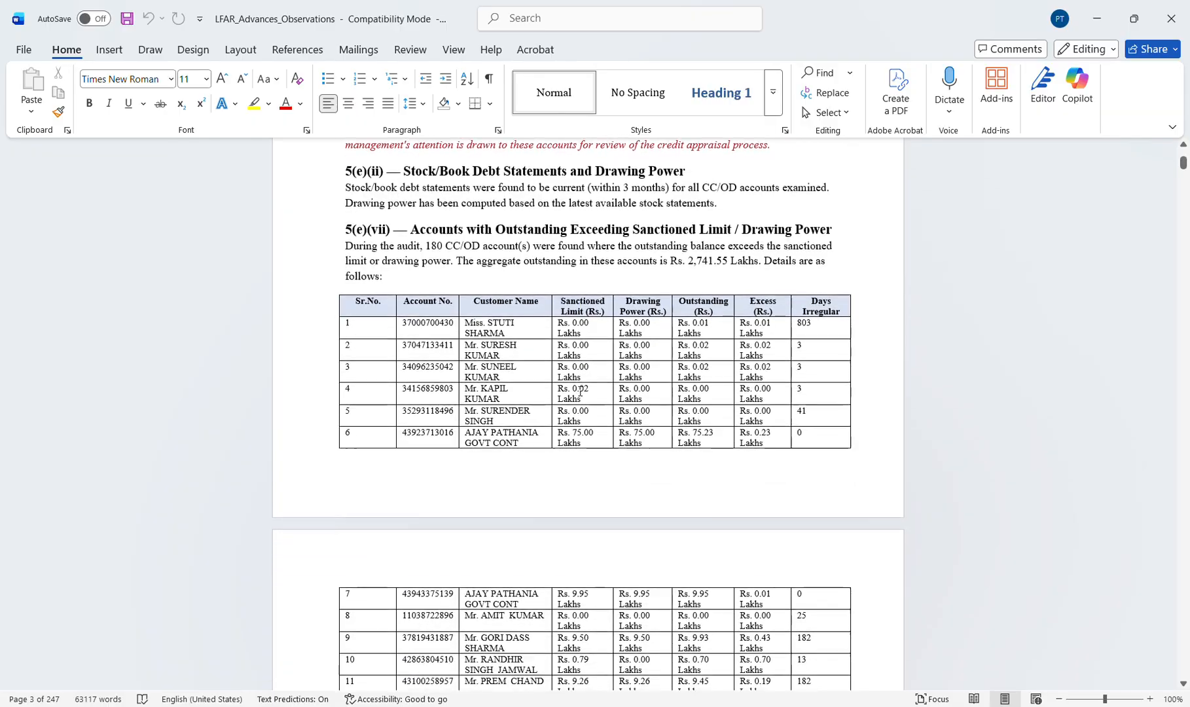
scroll(580, 391, down, 17)
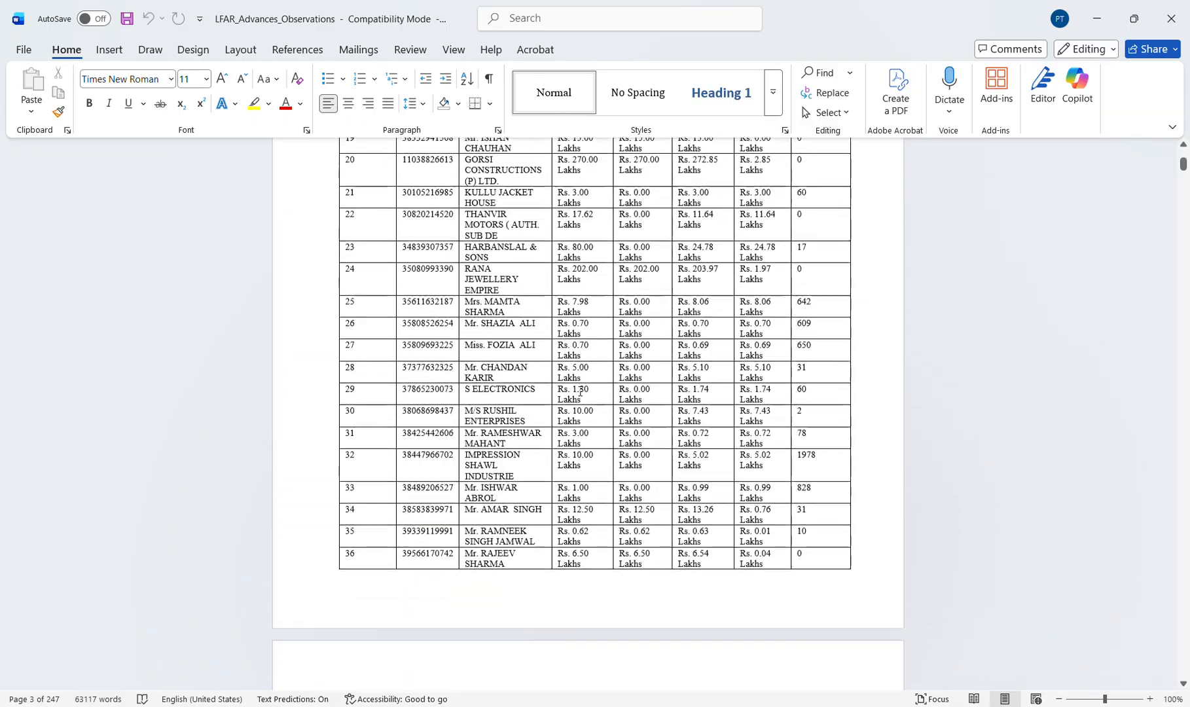
scroll(580, 390, down, 20)
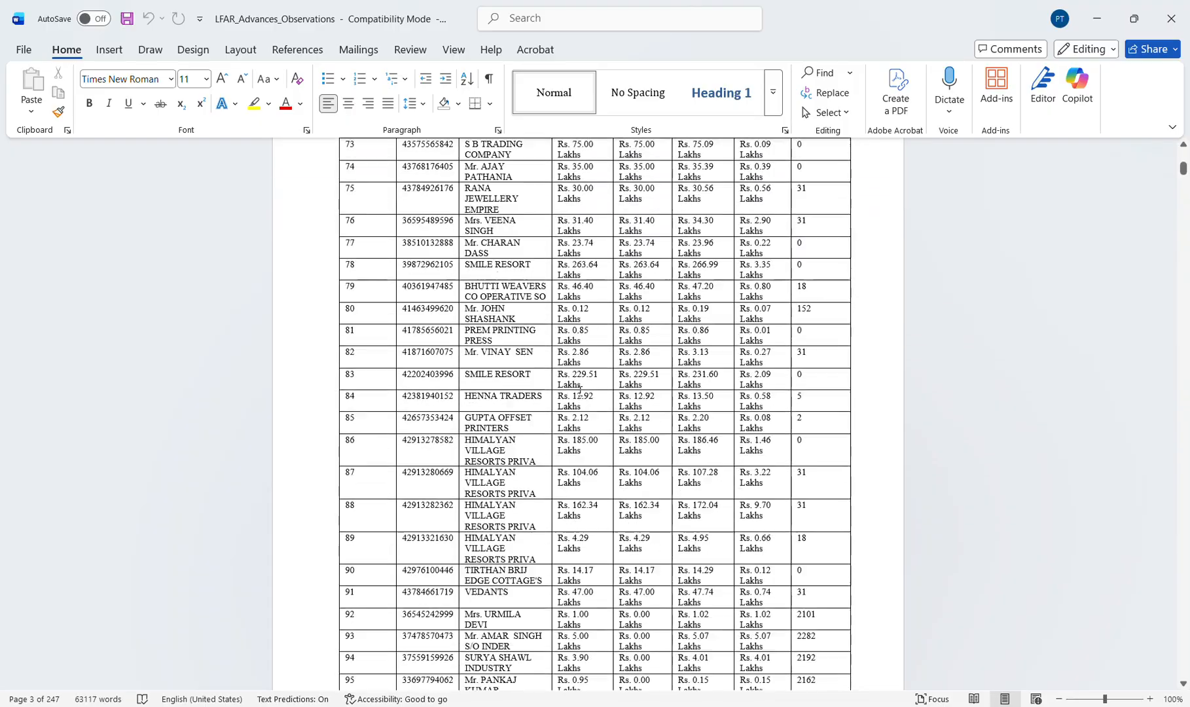
scroll(580, 390, down, 13)
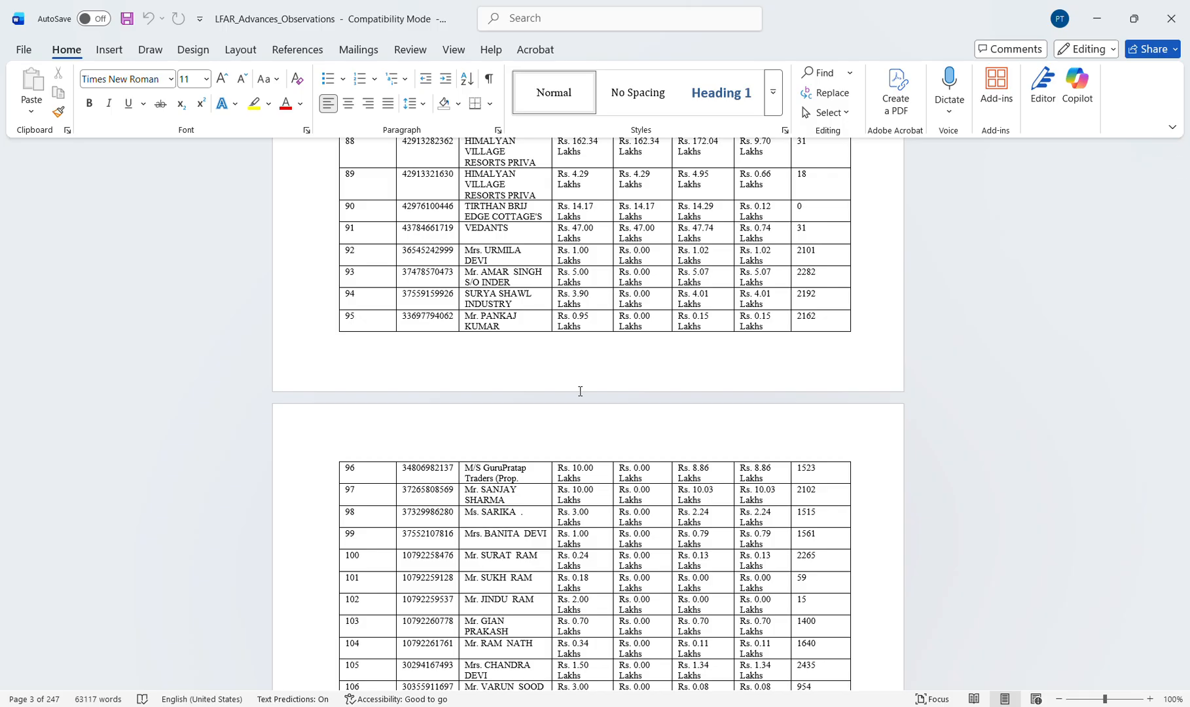
scroll(580, 391, down, 14)
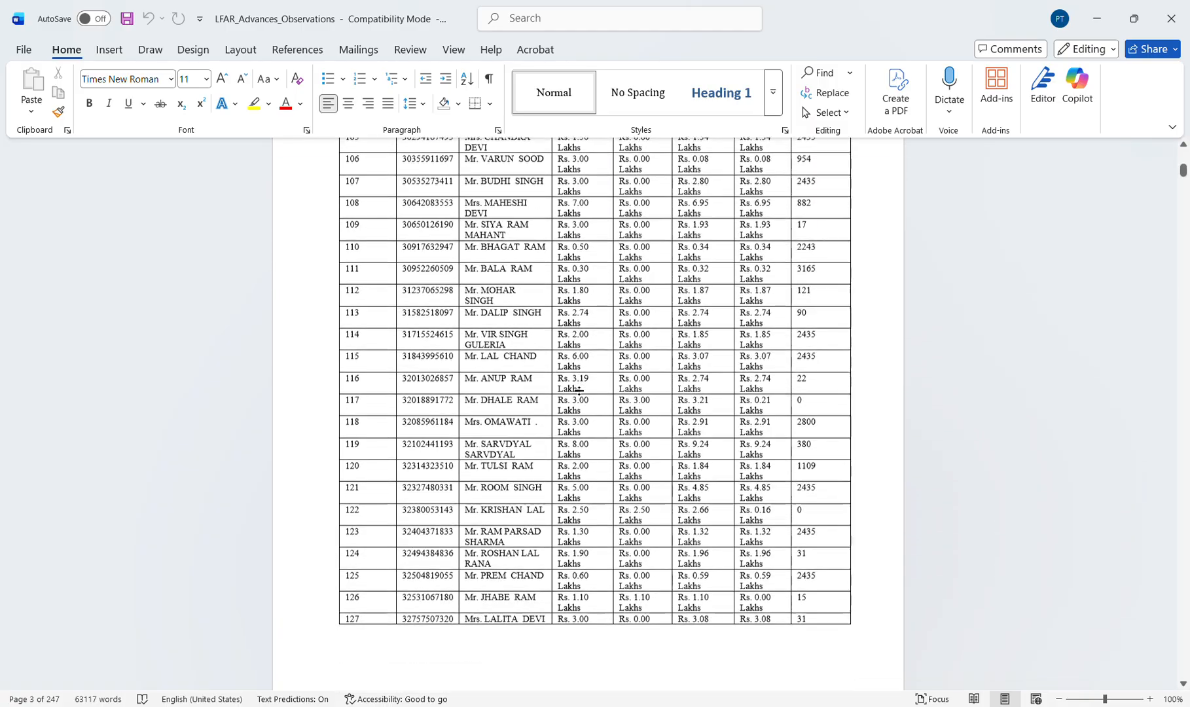
scroll(578, 391, down, 20)
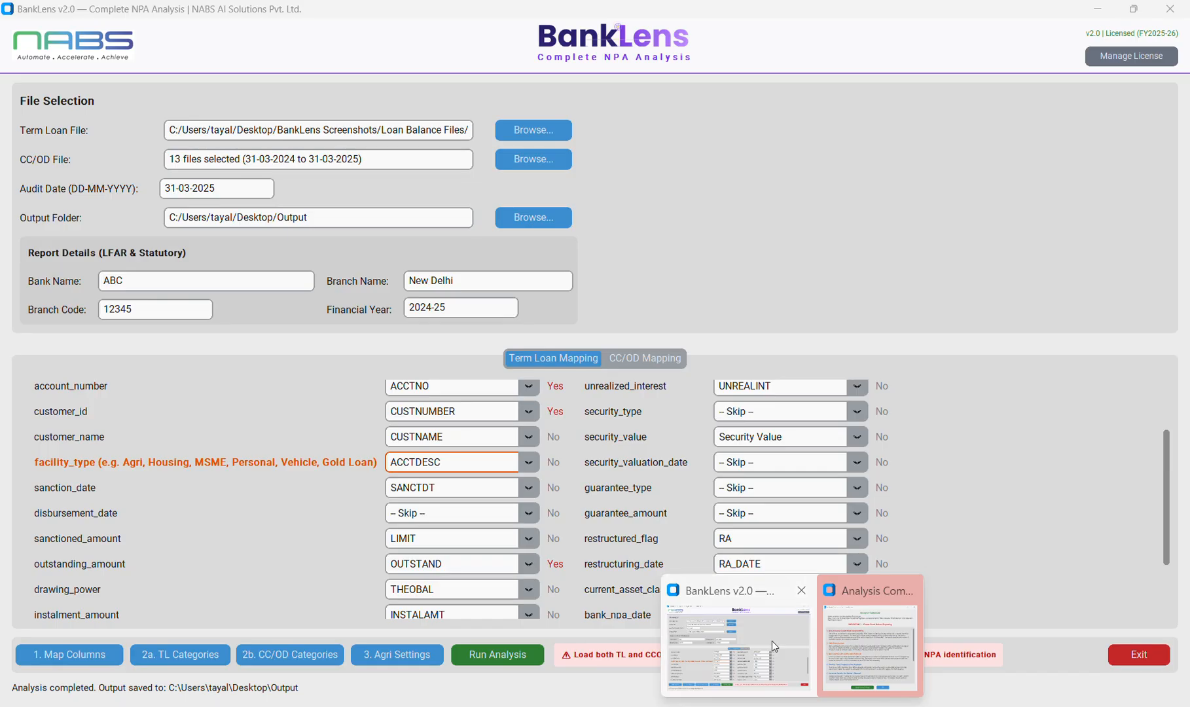
Switch to BankLens, read the Analysis Complete notes from bank-declared NPAs through CC/OD estimation methods, and dismiss them.
click(772, 641)
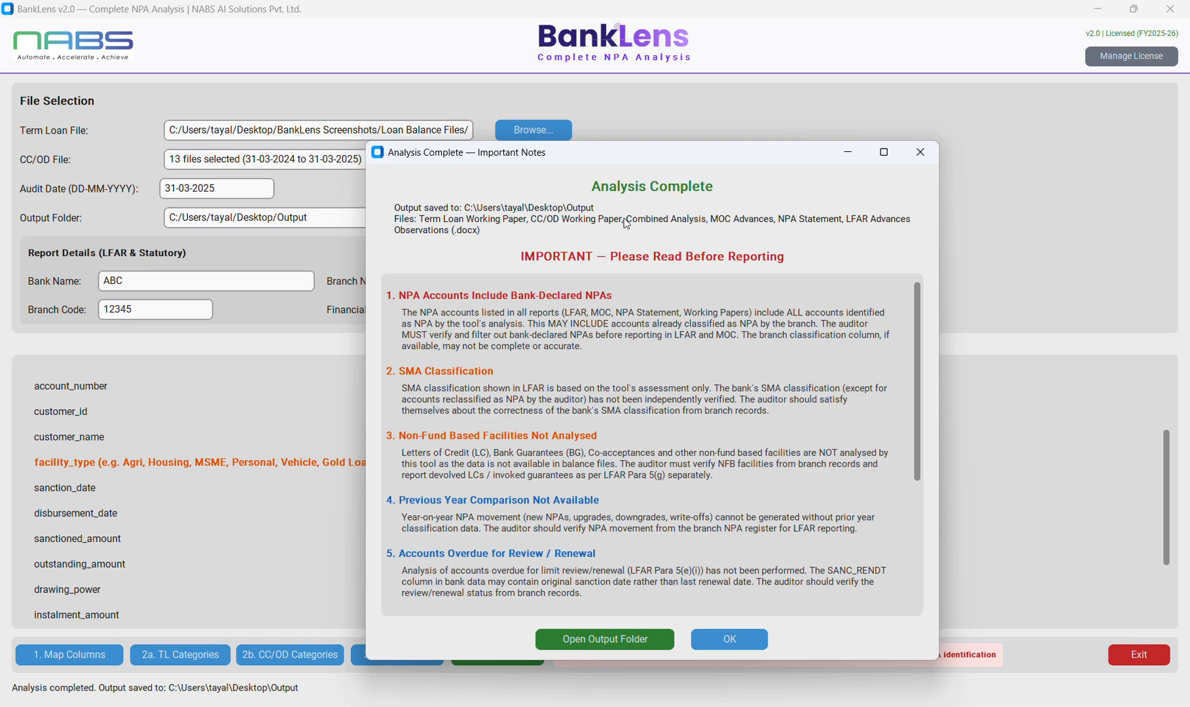
scroll(571, 337, down, 1)
scroll(572, 337, up, 1)
scroll(616, 401, down, 1)
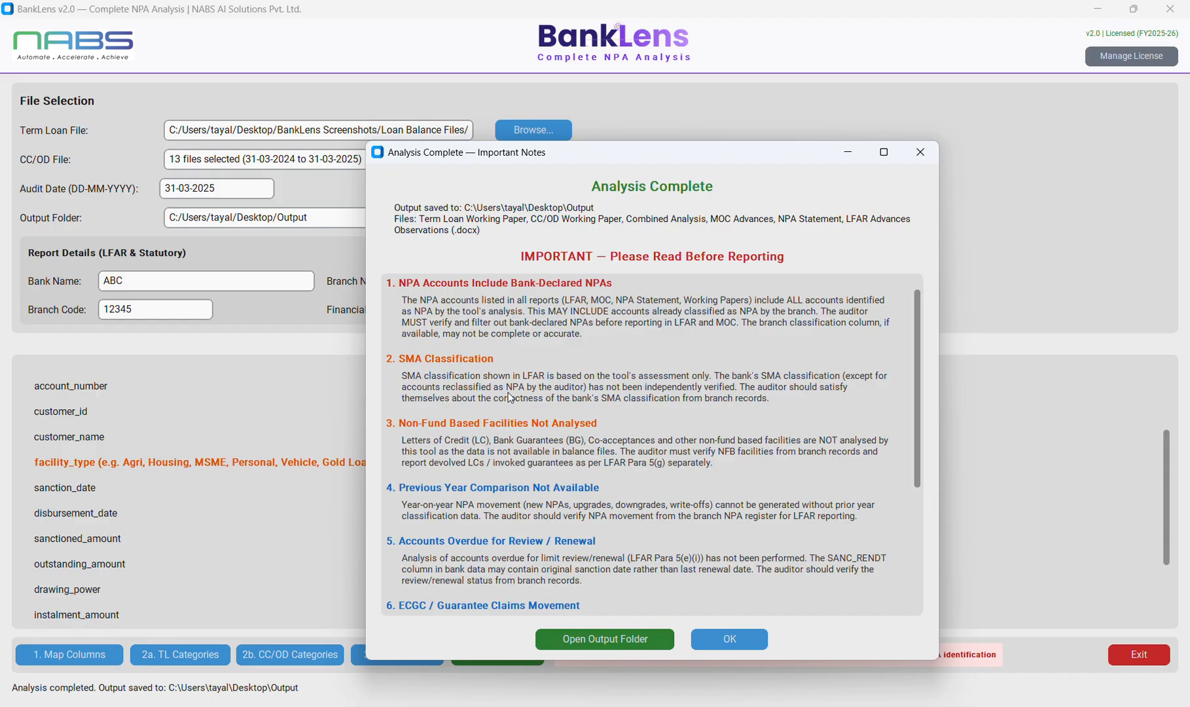
scroll(573, 389, down, 4)
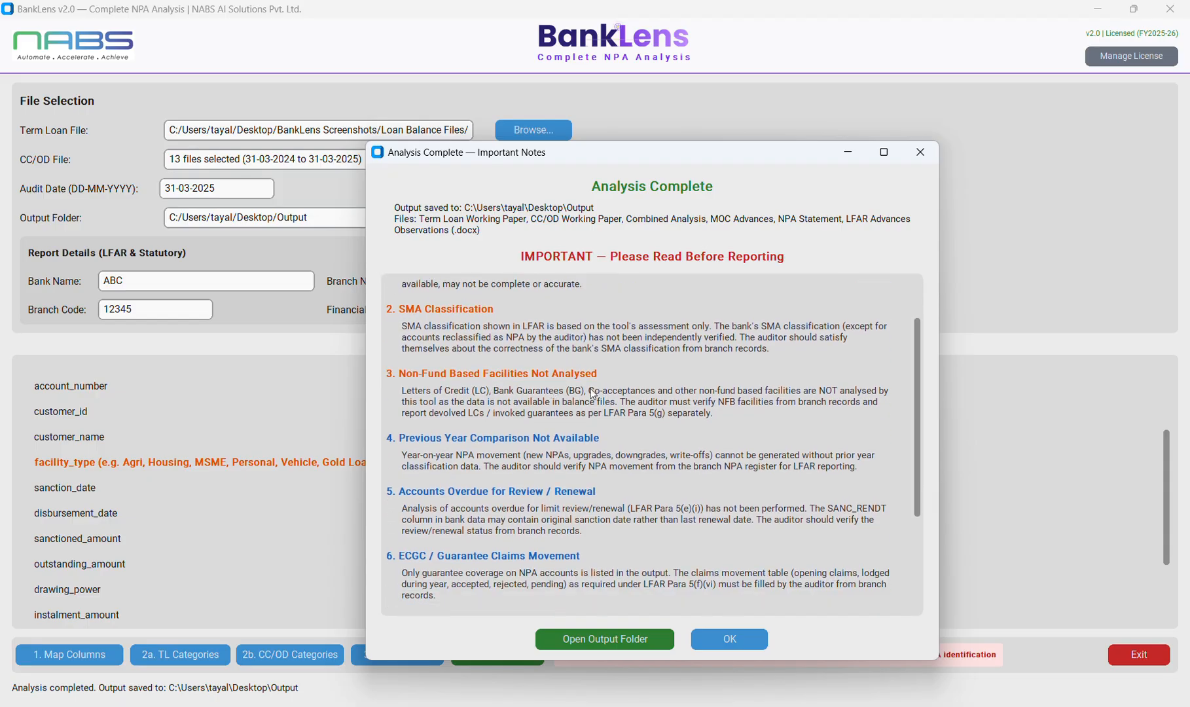
scroll(592, 395, down, 3)
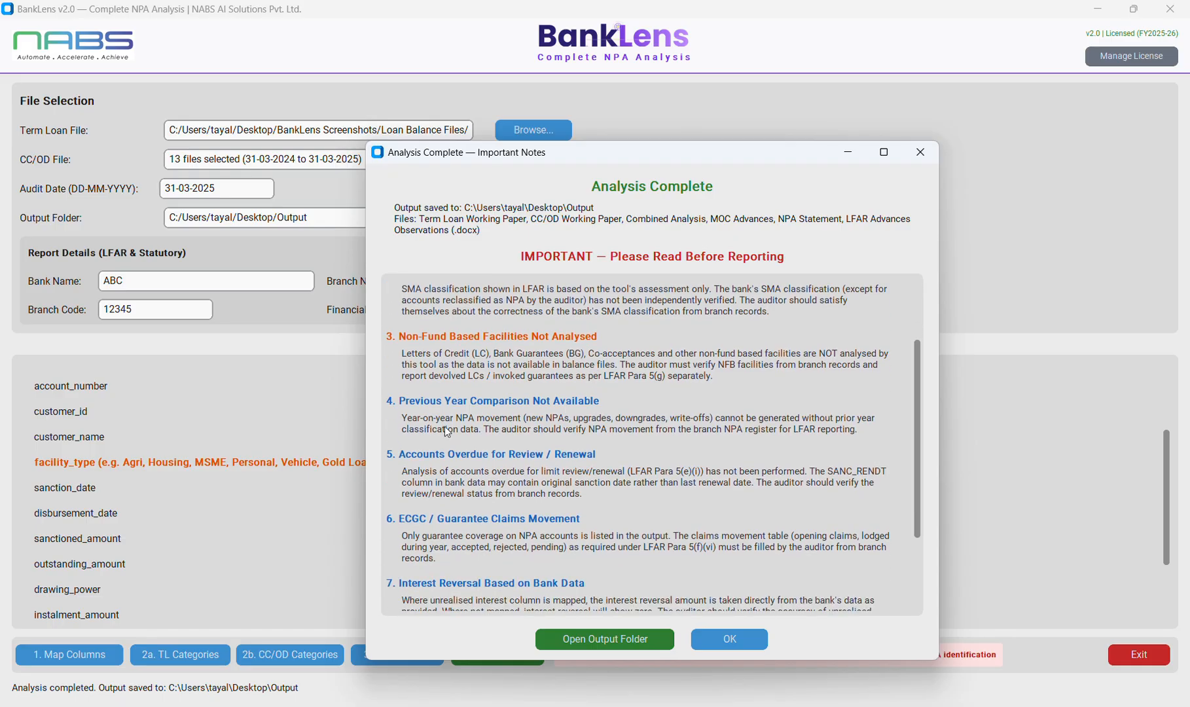
scroll(587, 406, down, 7)
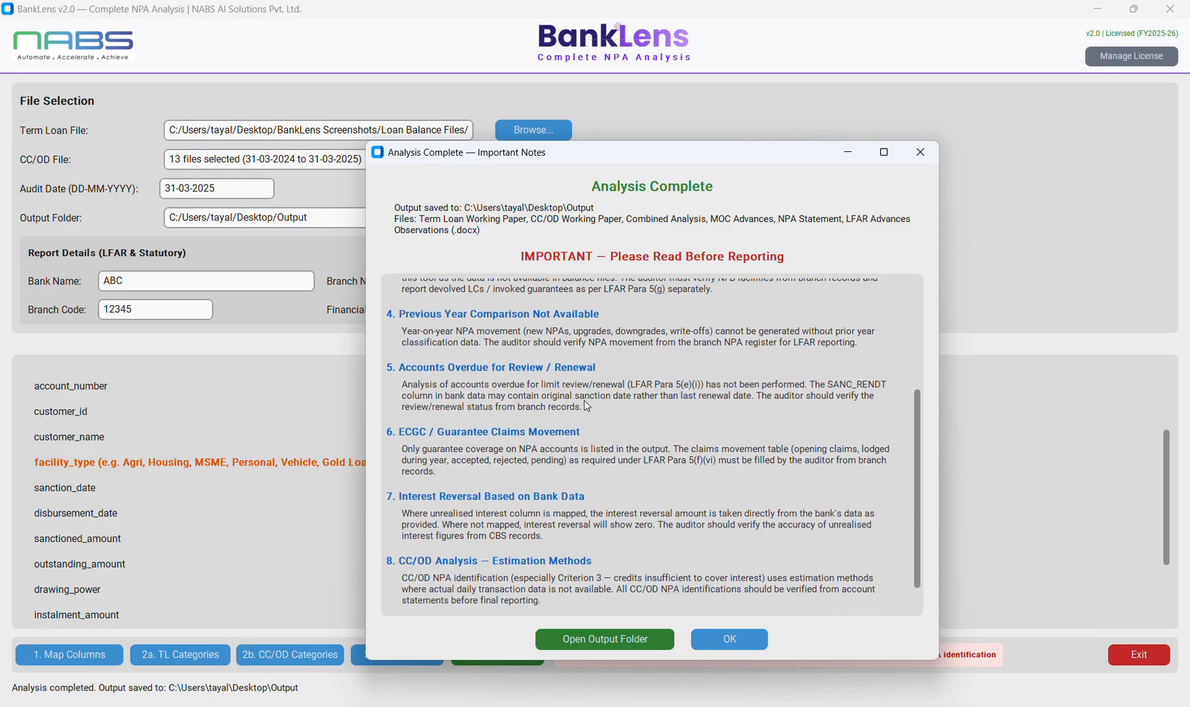
scroll(588, 406, down, 1)
scroll(674, 410, down, 2)
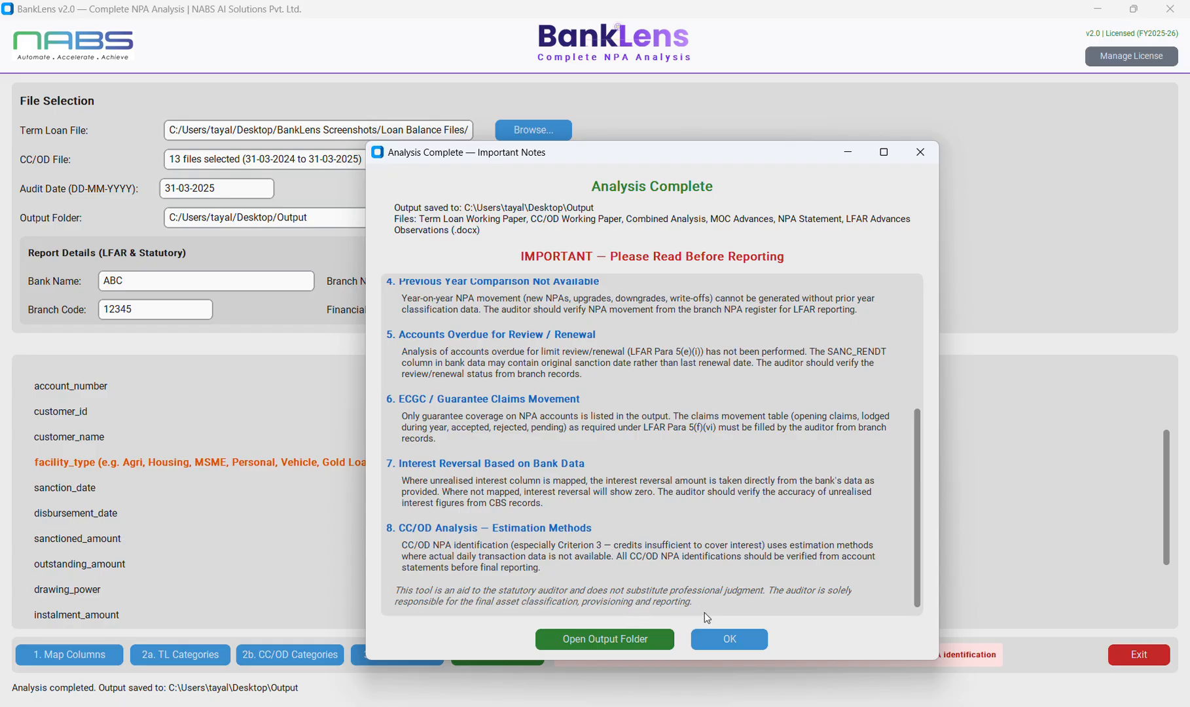
click(729, 639)
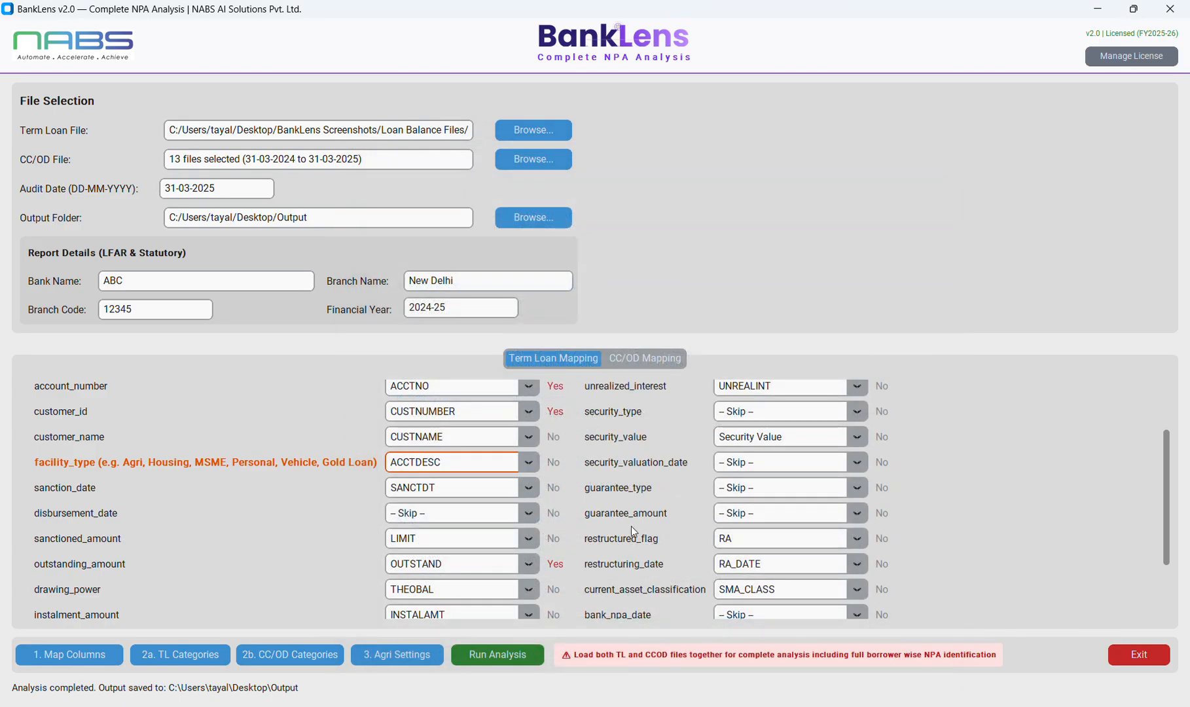